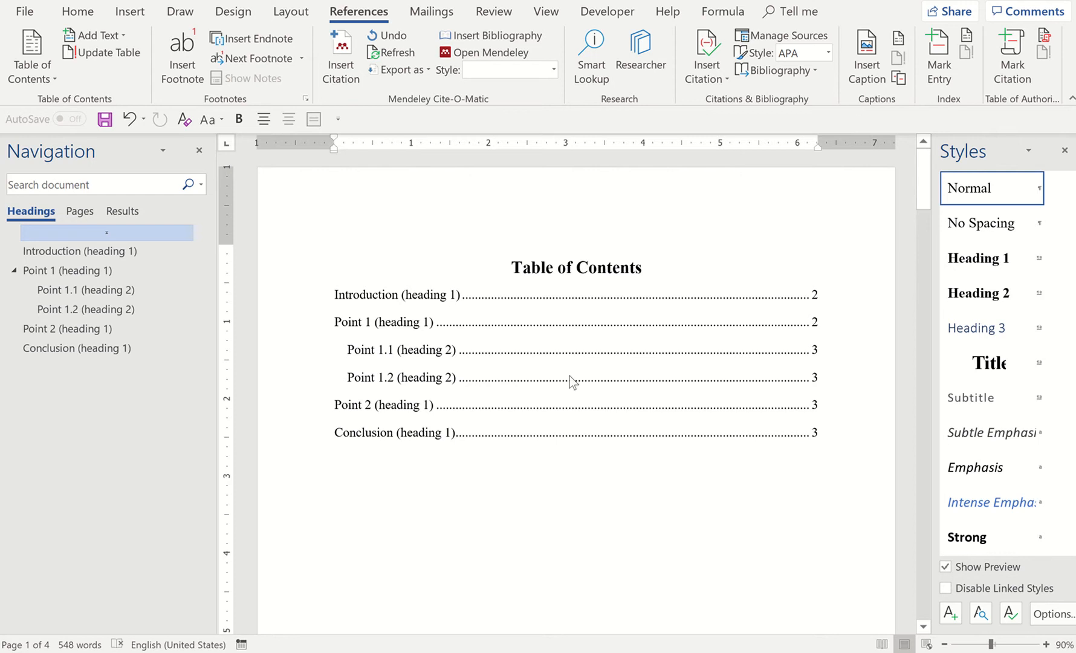
# Look through the table of contents, the heading sections and the data tables of the document
pyautogui.scroll(-3, 527, 484)
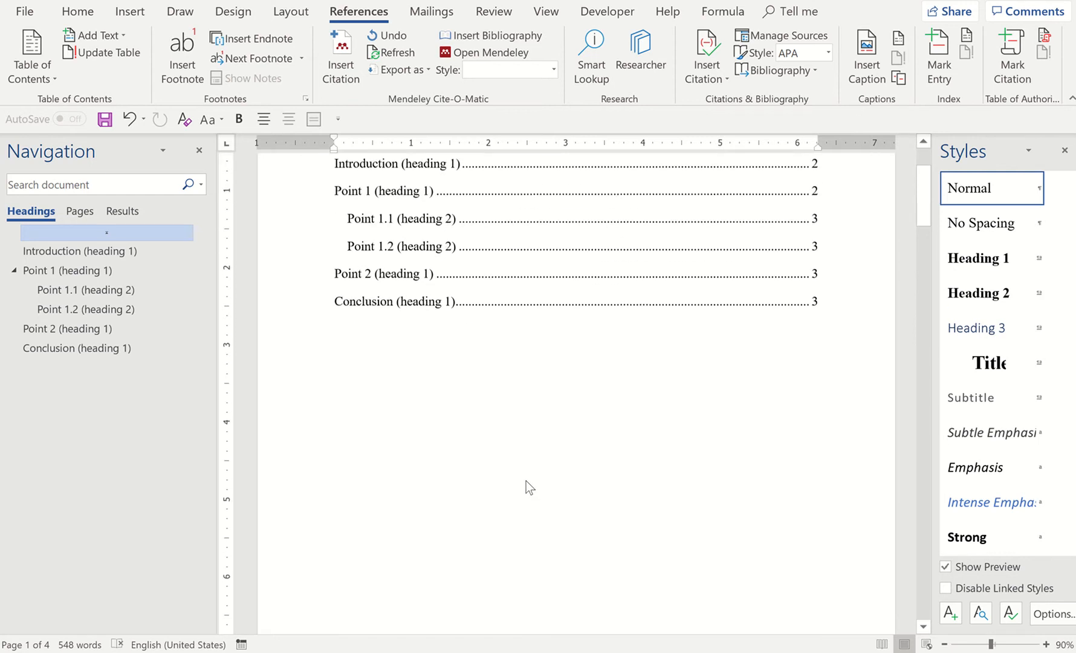
pyautogui.scroll(-15, 527, 482)
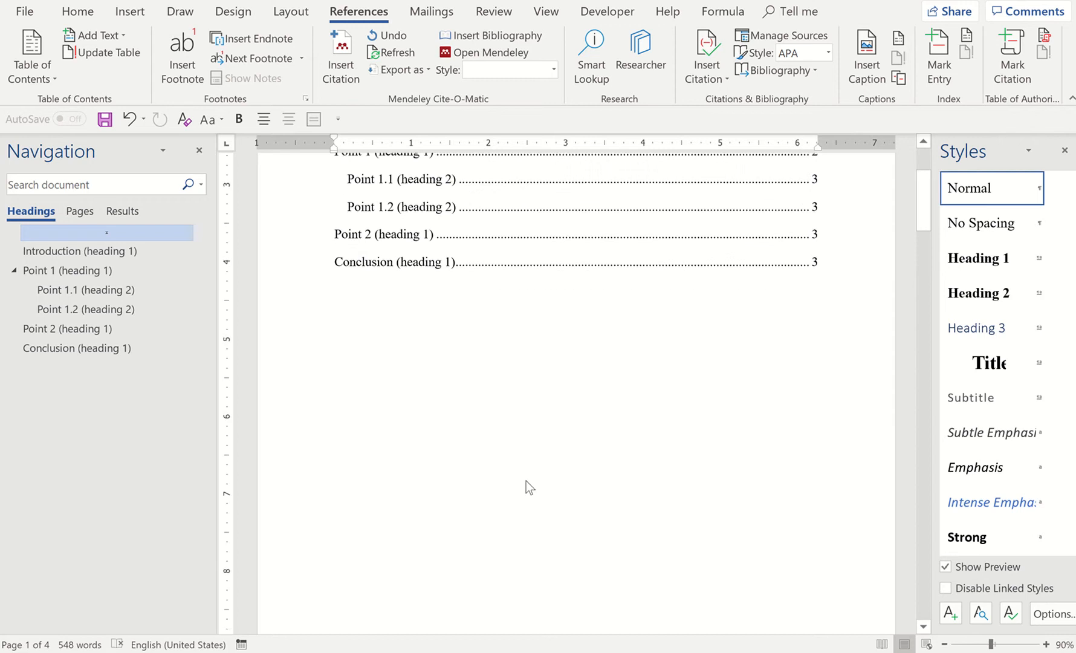
pyautogui.scroll(-18, 527, 483)
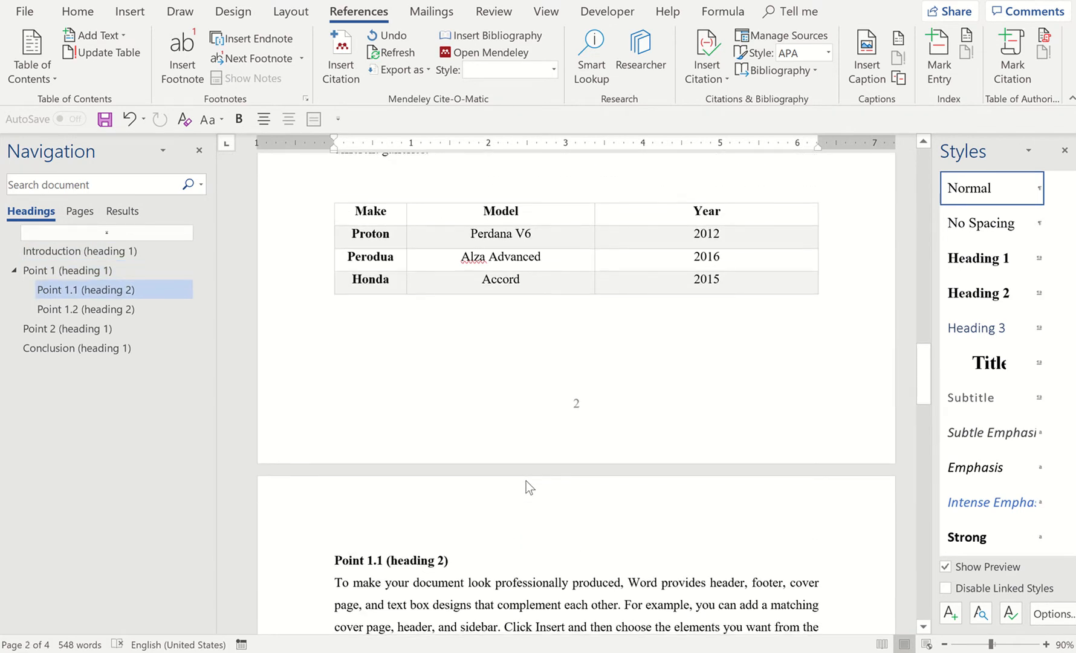
pyautogui.scroll(-10, 610, 262)
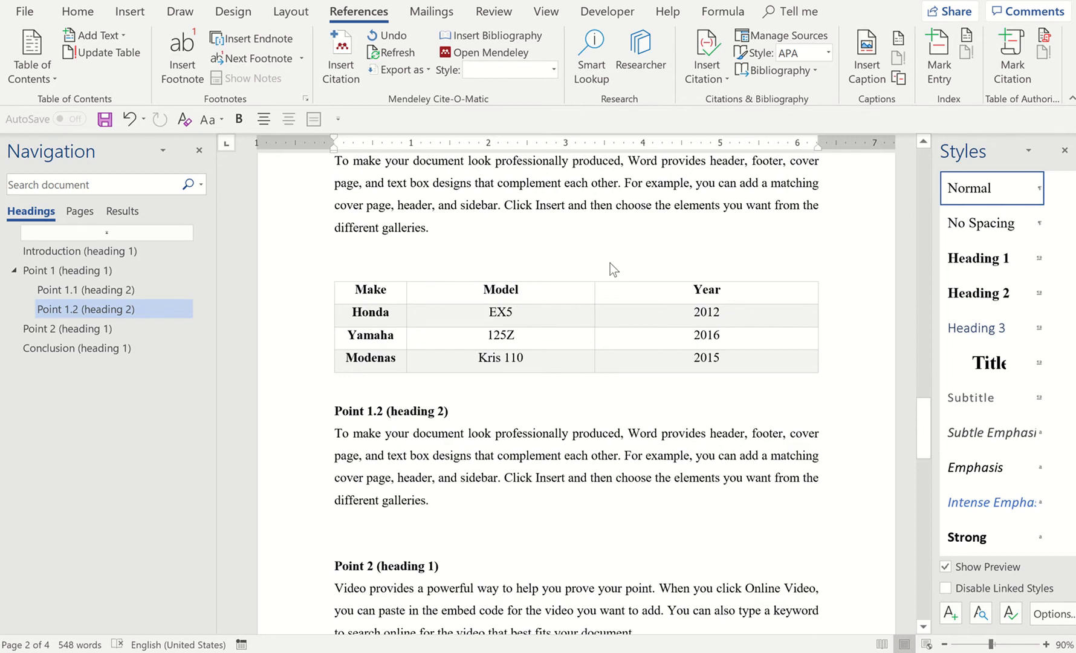
pyautogui.scroll(20, 610, 264)
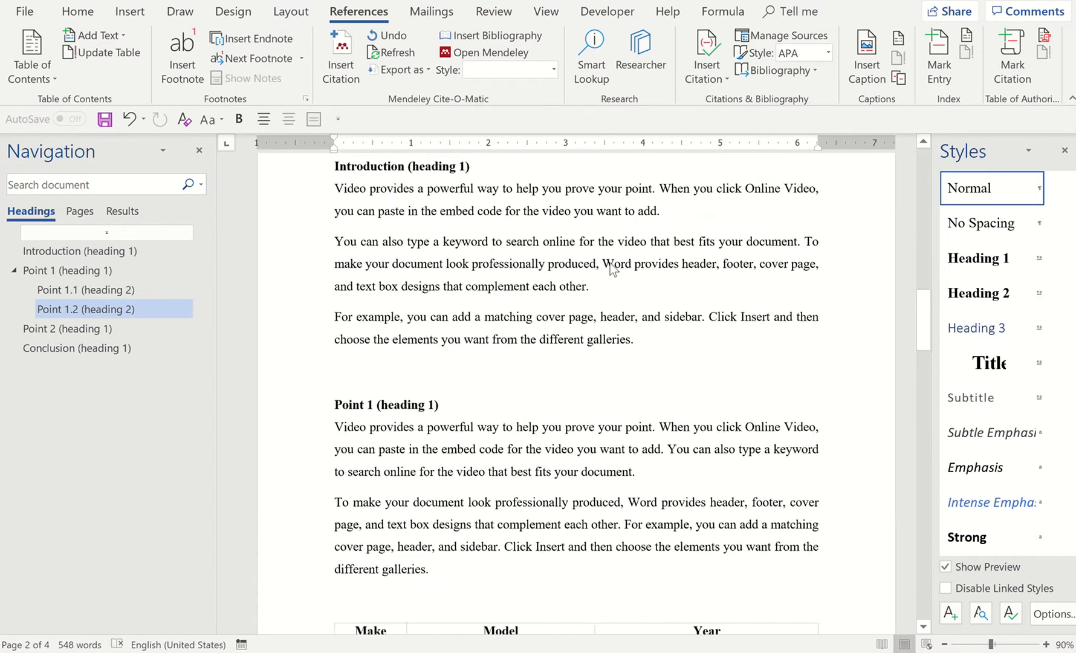
pyautogui.scroll(8, 610, 263)
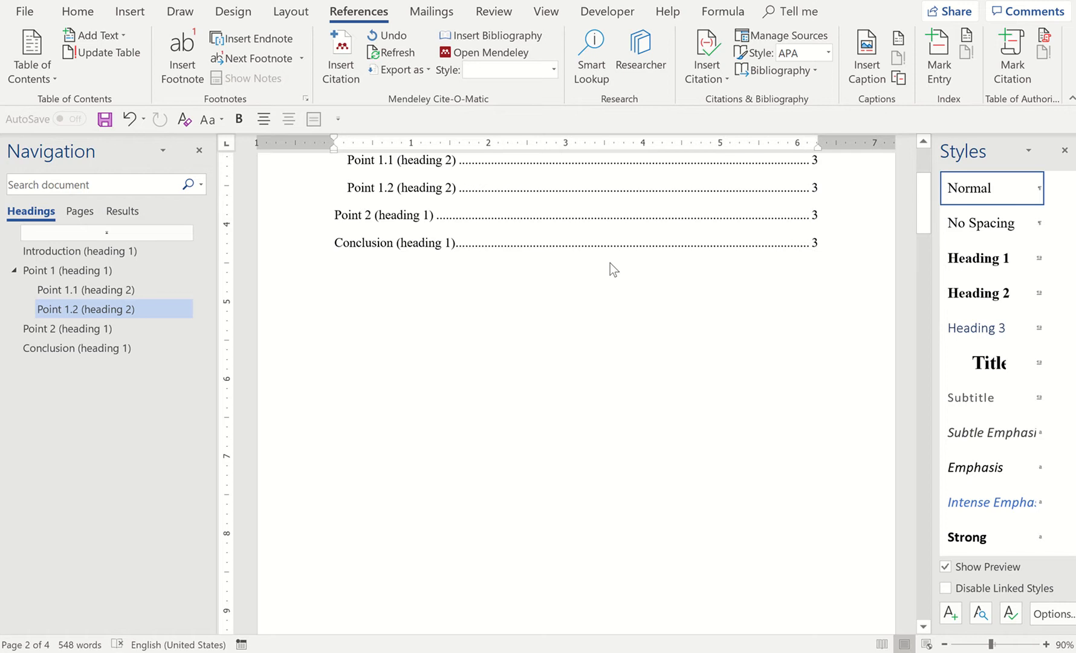
pyautogui.scroll(3, 611, 266)
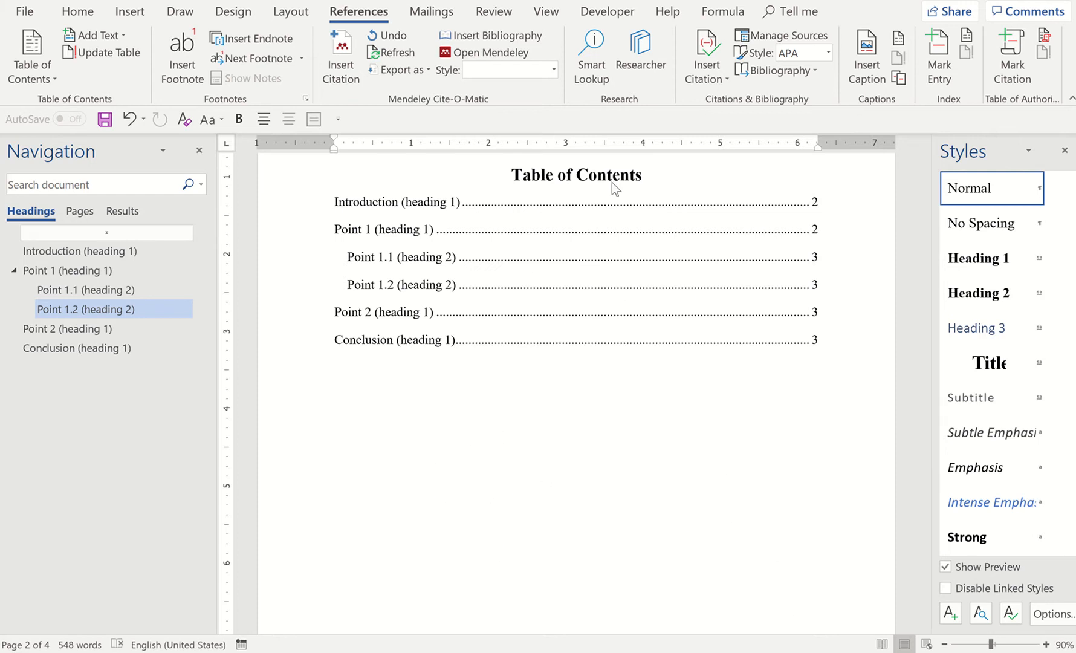
pyautogui.scroll(-12, 657, 483)
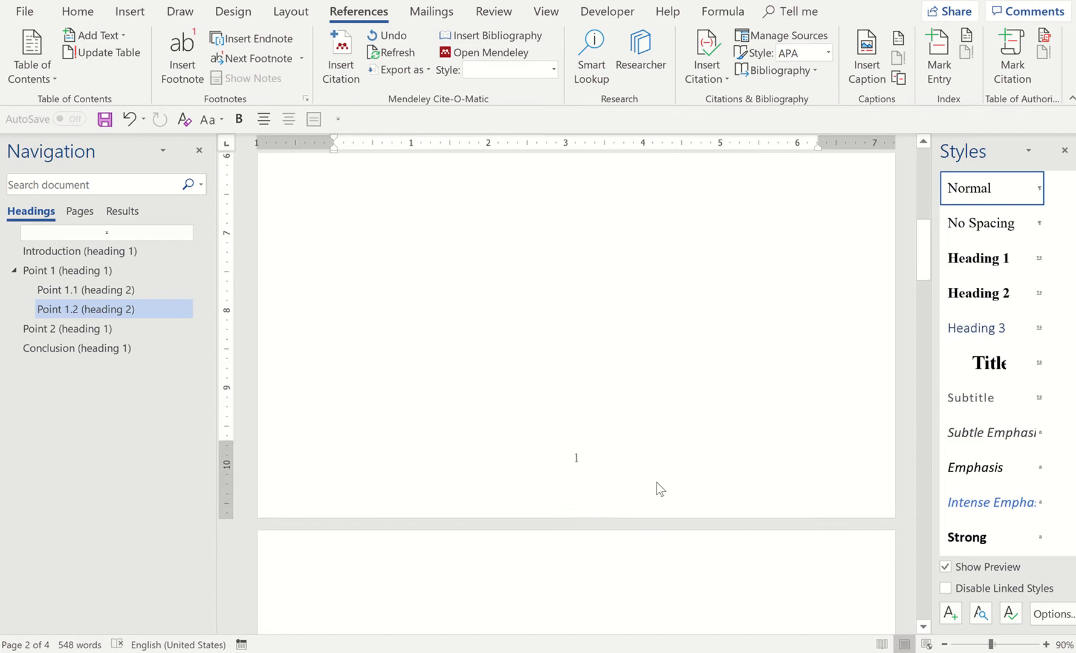
pyautogui.scroll(-5, 657, 483)
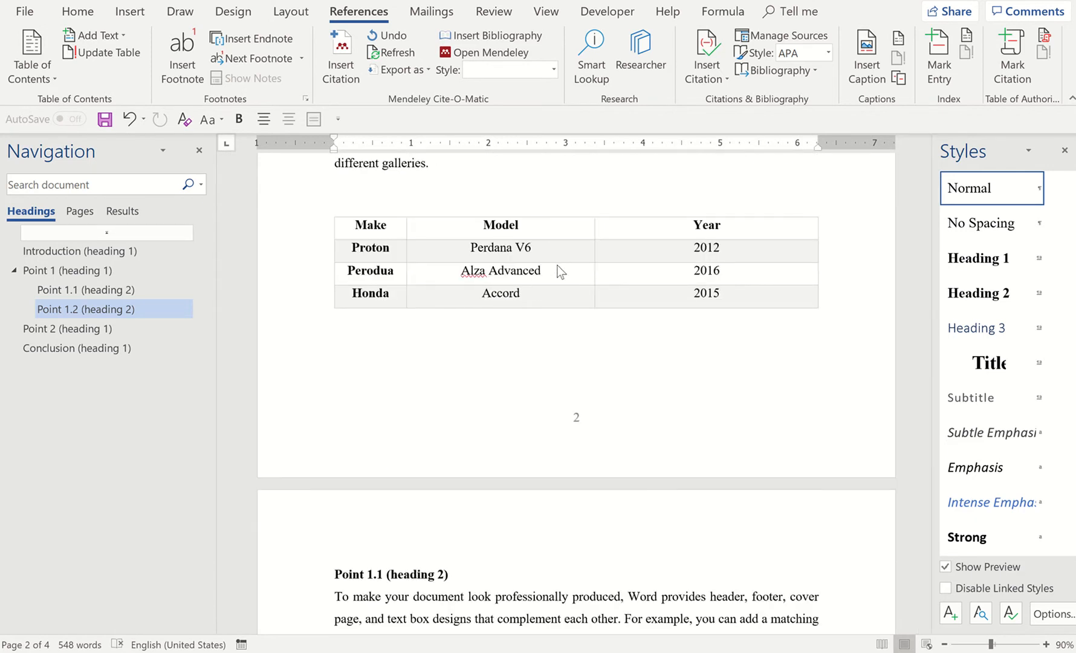
pyautogui.click(558, 266)
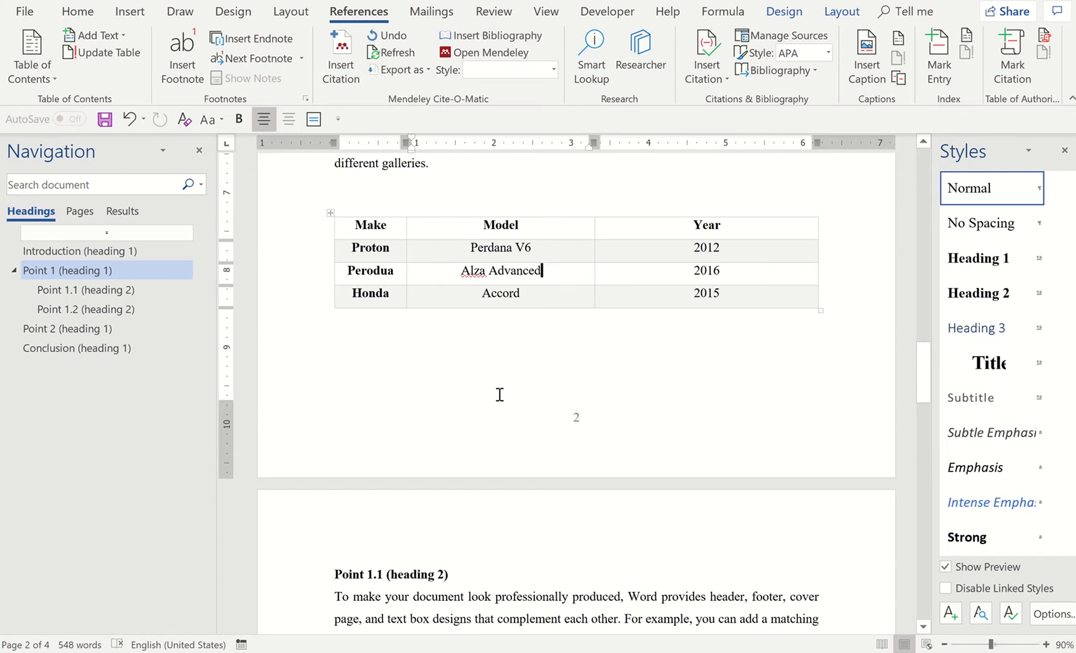
pyautogui.scroll(-2, 500, 394)
pyautogui.scroll(1, 499, 396)
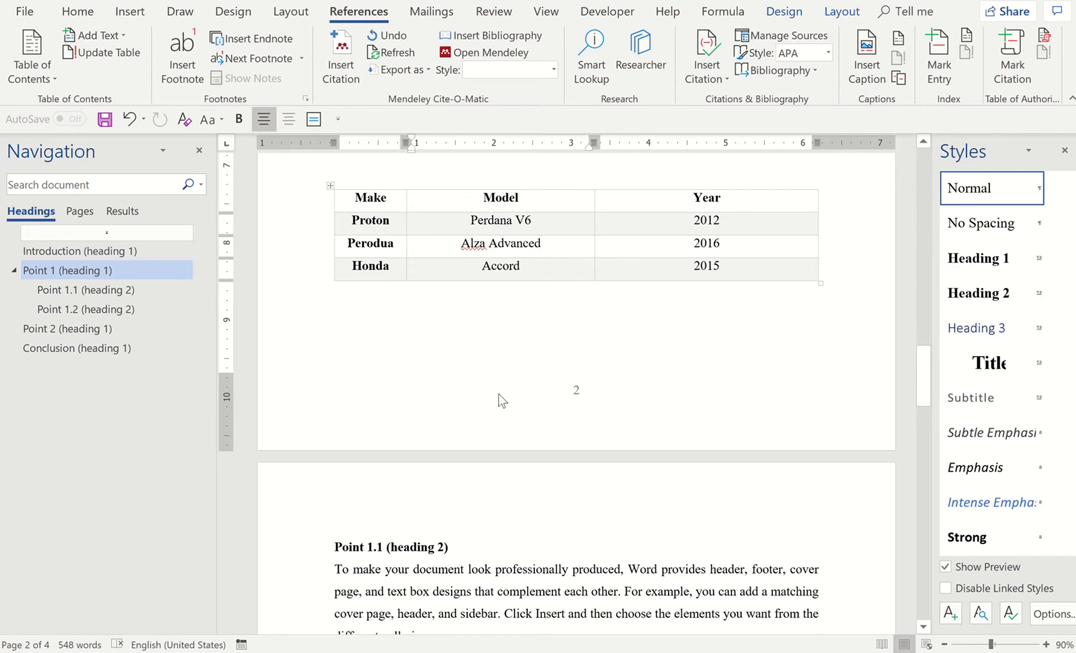
pyautogui.click(331, 189)
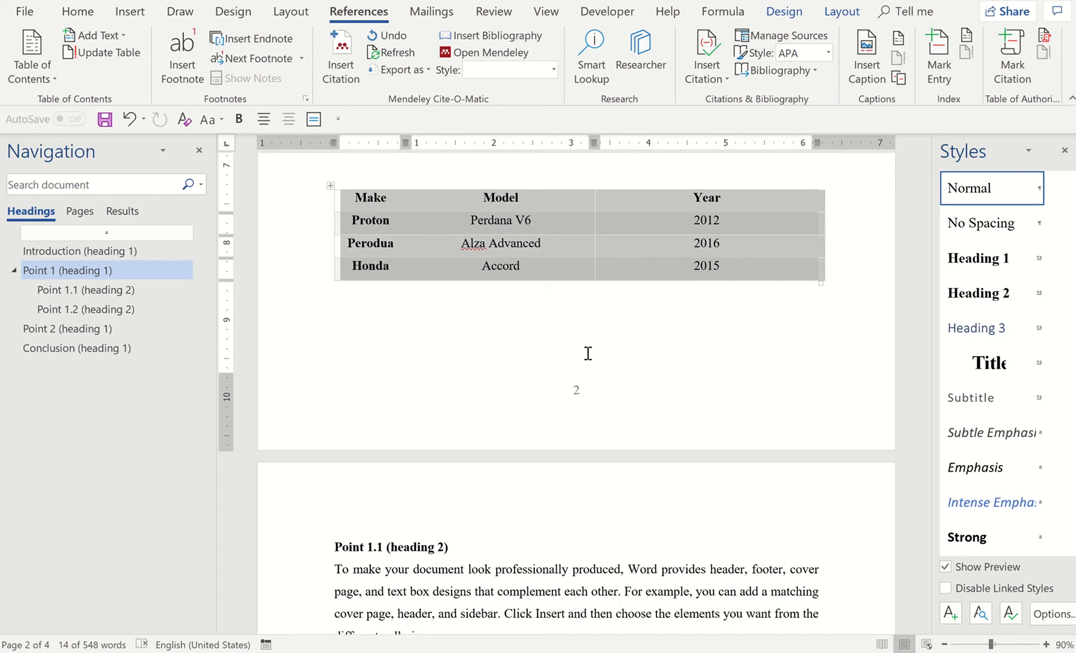
# Add the placeholder text "kjkjkjkjk" on the line directly below the car table
pyautogui.click(552, 301)
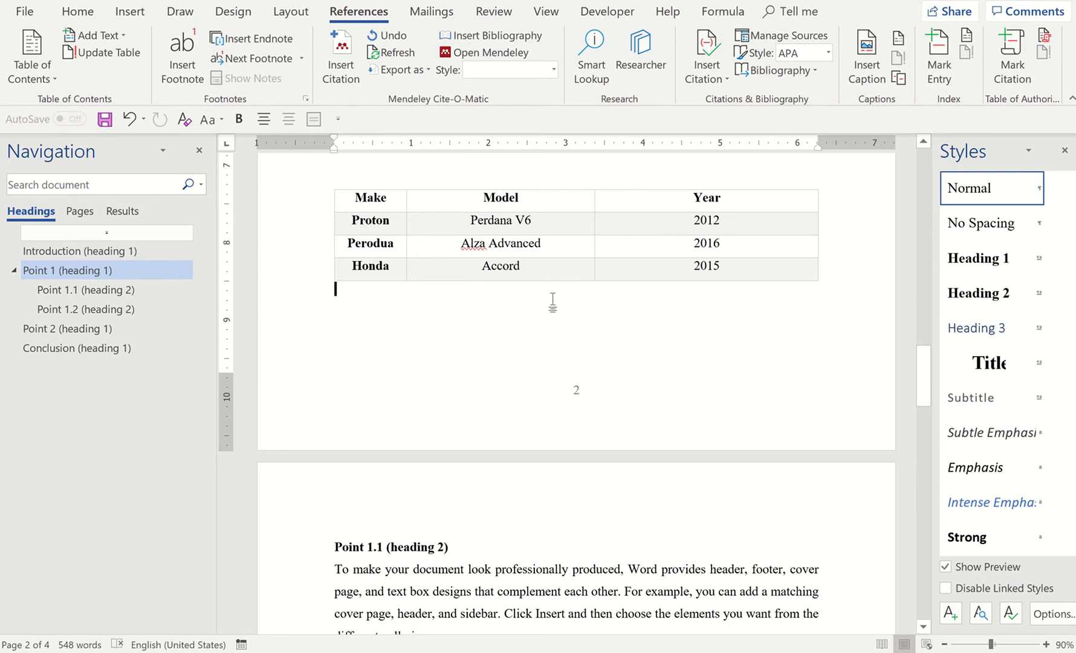
pyautogui.write('kjkjkjkjk')
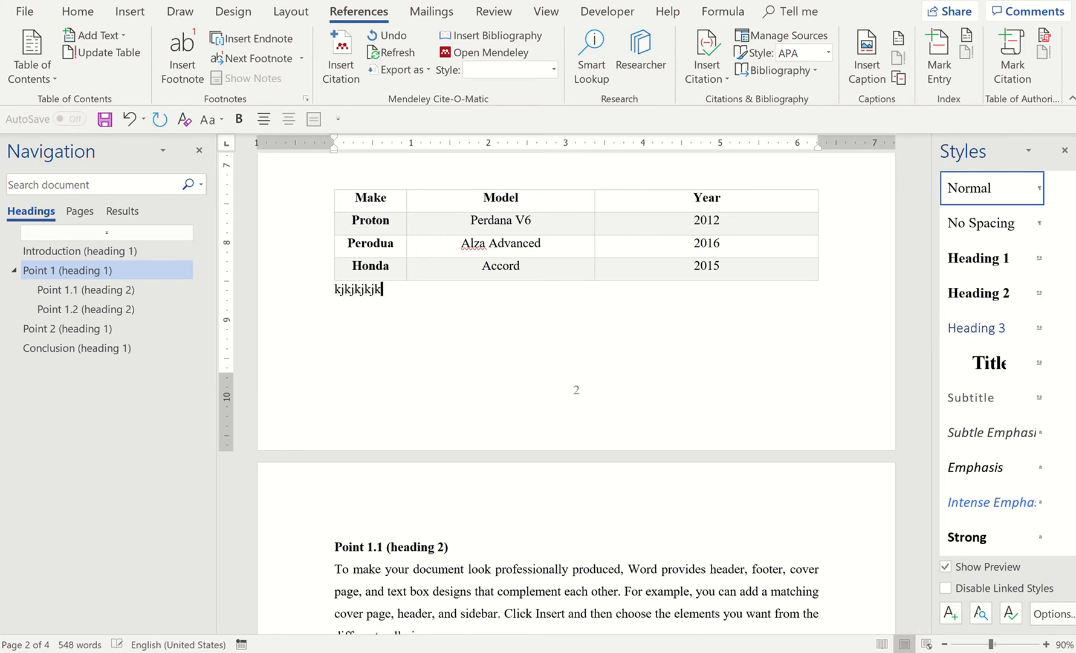
# Insert blank lines between the Point 1 (heading 1) text and the car table to push the table down
pyautogui.click(481, 164)
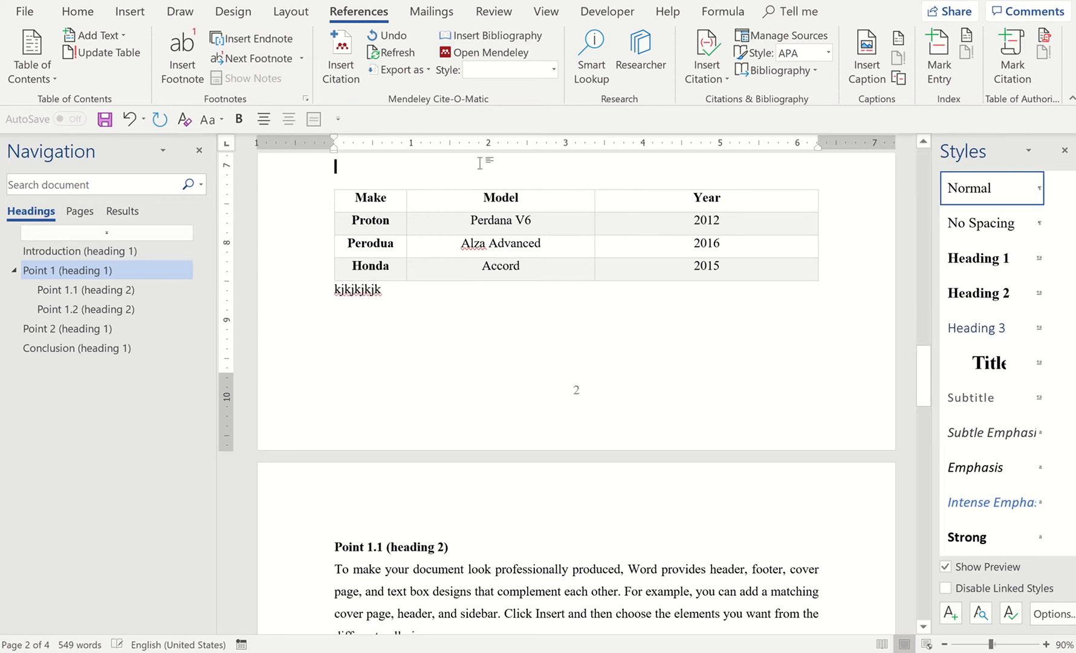
pyautogui.press('Return')
pyautogui.press('Return')
pyautogui.press('Return')
pyautogui.press('Return')
pyautogui.press('Return')
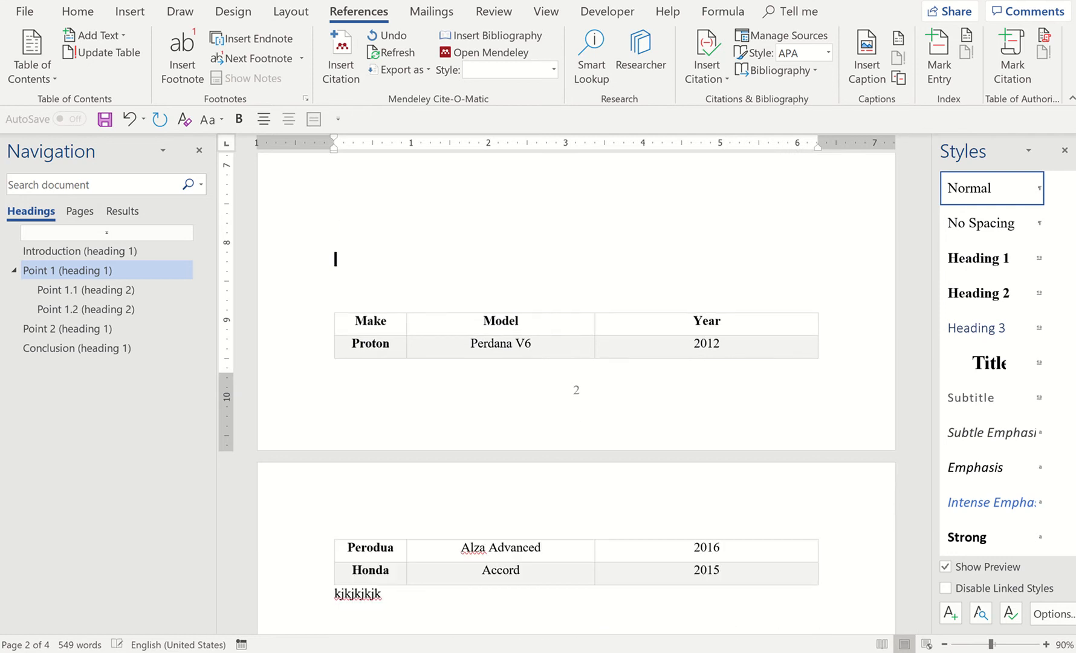
pyautogui.press('BackSpace')
pyautogui.press('BackSpace')
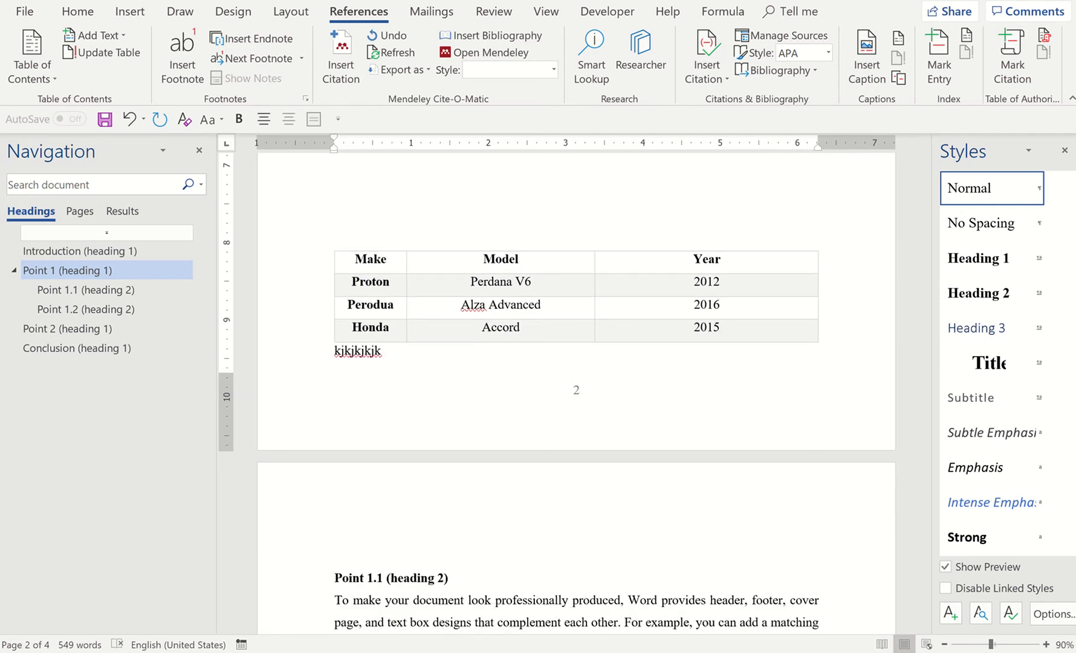
pyautogui.press('Return')
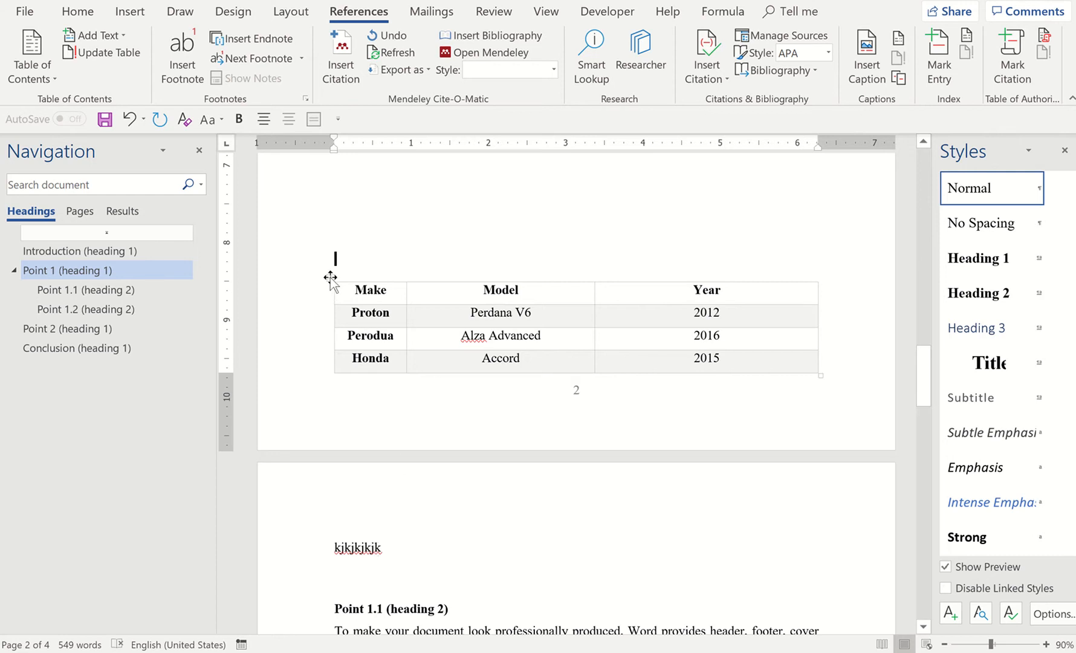
# Move the car table between the two paragraphs of Point 1 (heading 1), with a blank line separating it from the second paragraph
pyautogui.moveTo(330, 278)
pyautogui.mouseDown()
pyautogui.moveTo(338, 174)
pyautogui.moveTo(327, 201)
pyautogui.mouseUp()
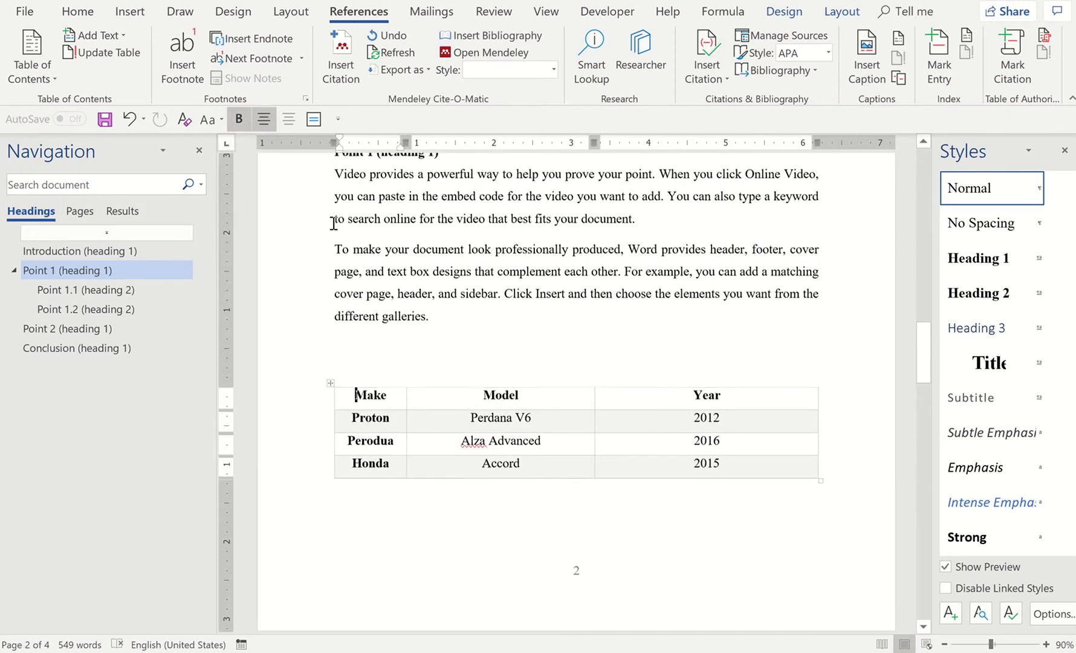
pyautogui.click(331, 382)
pyautogui.hotkey('ctrl', 'c')
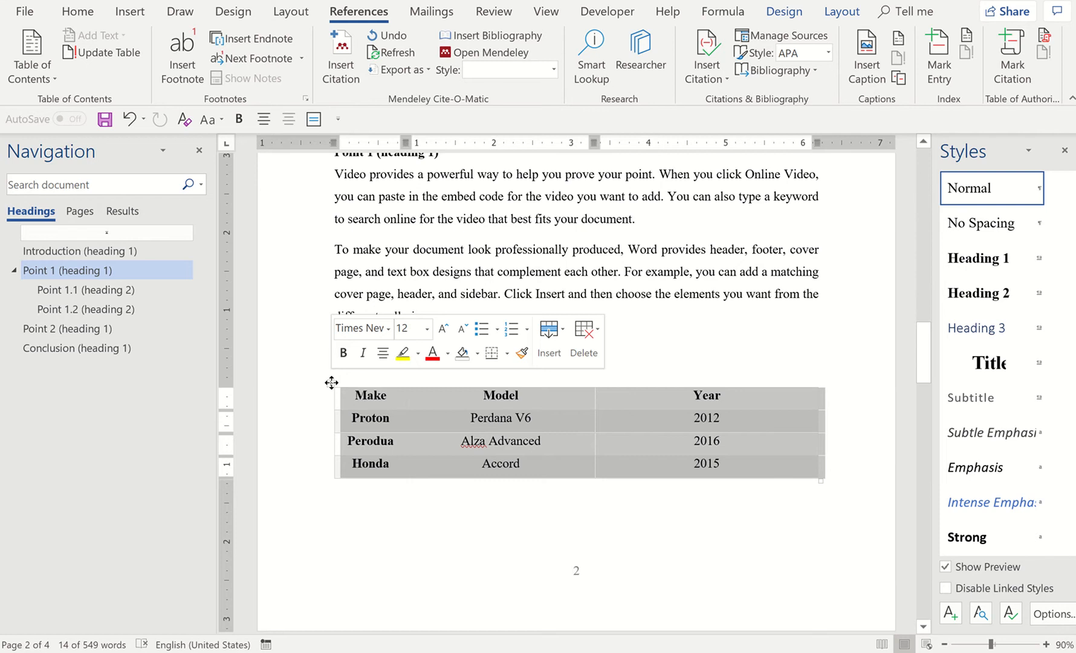
pyautogui.press('BackSpace')
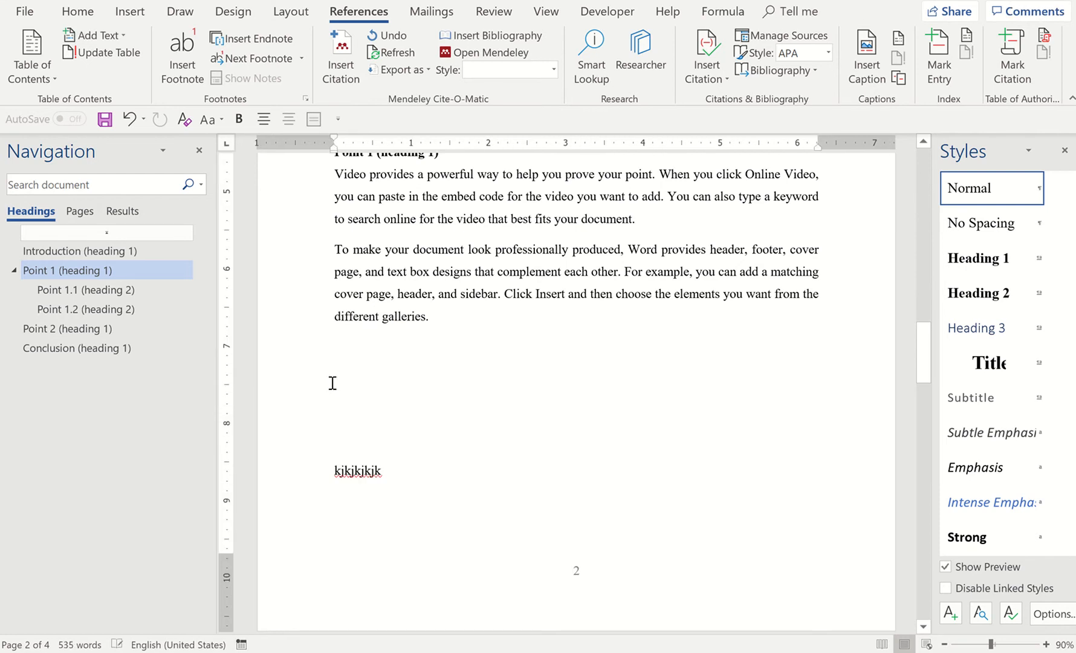
pyautogui.click(690, 226)
pyautogui.press('Return')
pyautogui.hotkey('ctrl', 'v')
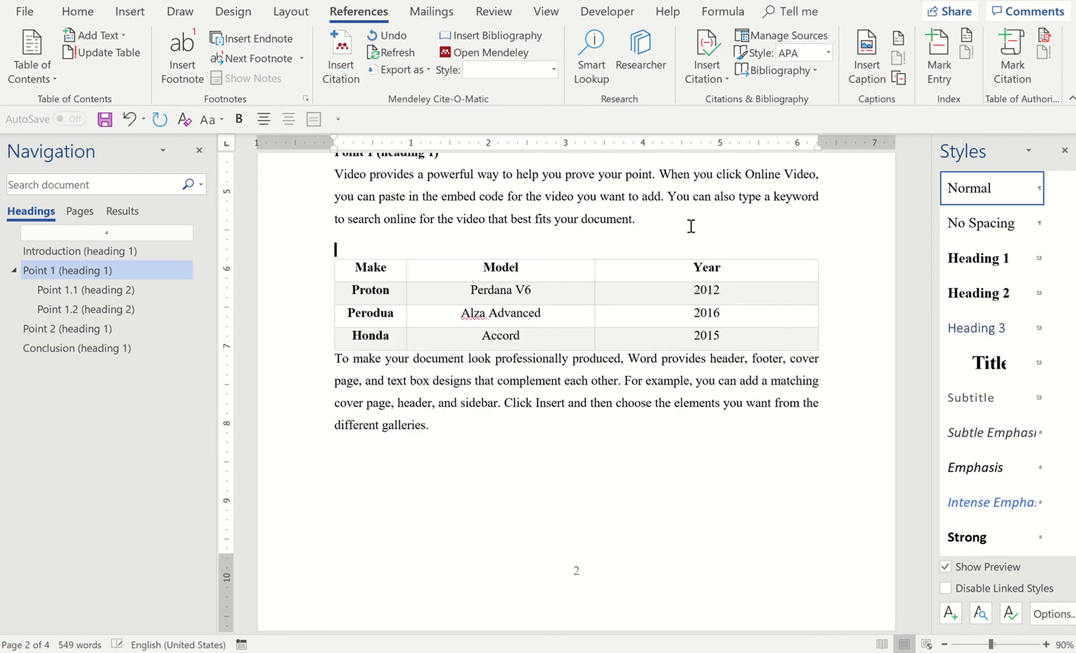
pyautogui.click(332, 365)
pyautogui.press('Return')
# Delete the placeholder text "kjkjkjkjk" and the surplus blank lines above the Point 1.1 heading
pyautogui.scroll(-4, 342, 554)
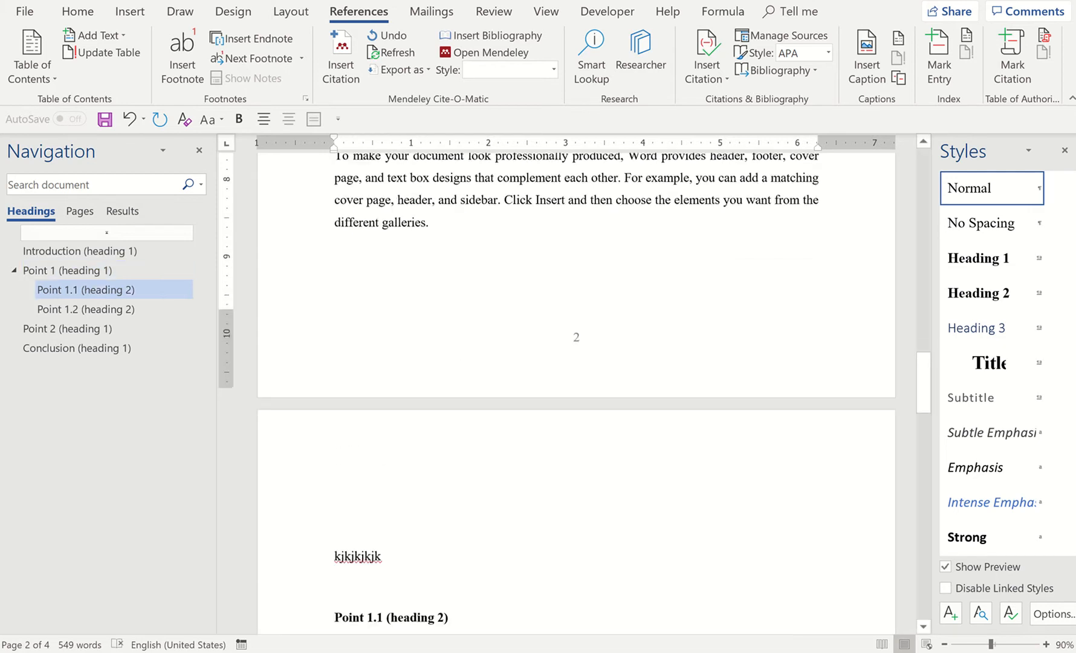
pyautogui.tripleClick(342, 554)
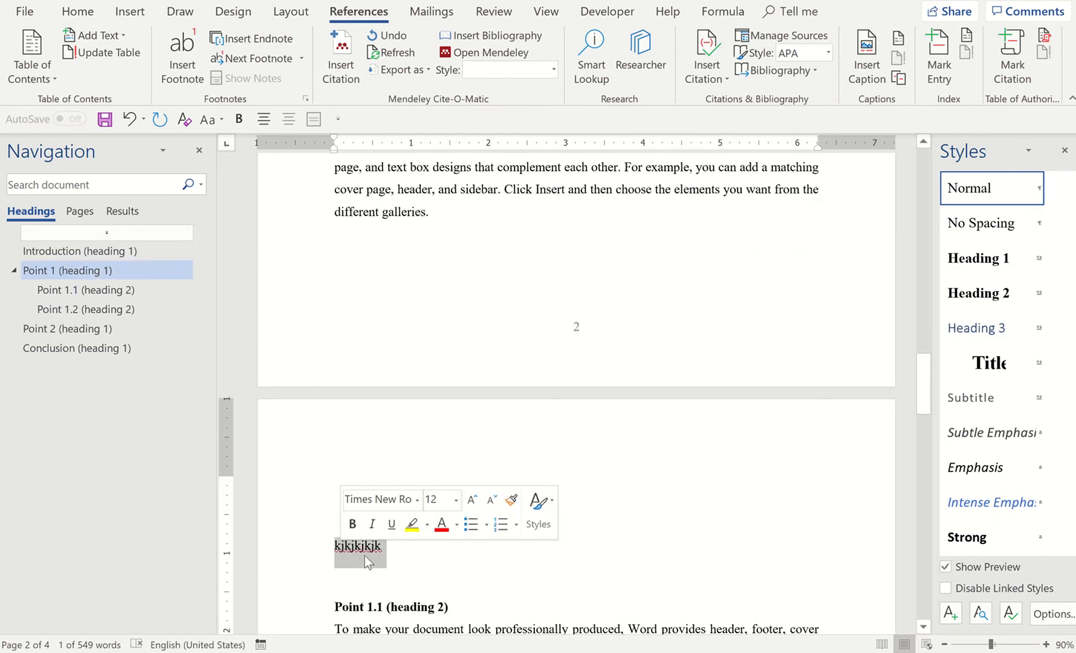
pyautogui.press('Delete')
pyautogui.press('BackSpace')
pyautogui.press('BackSpace')
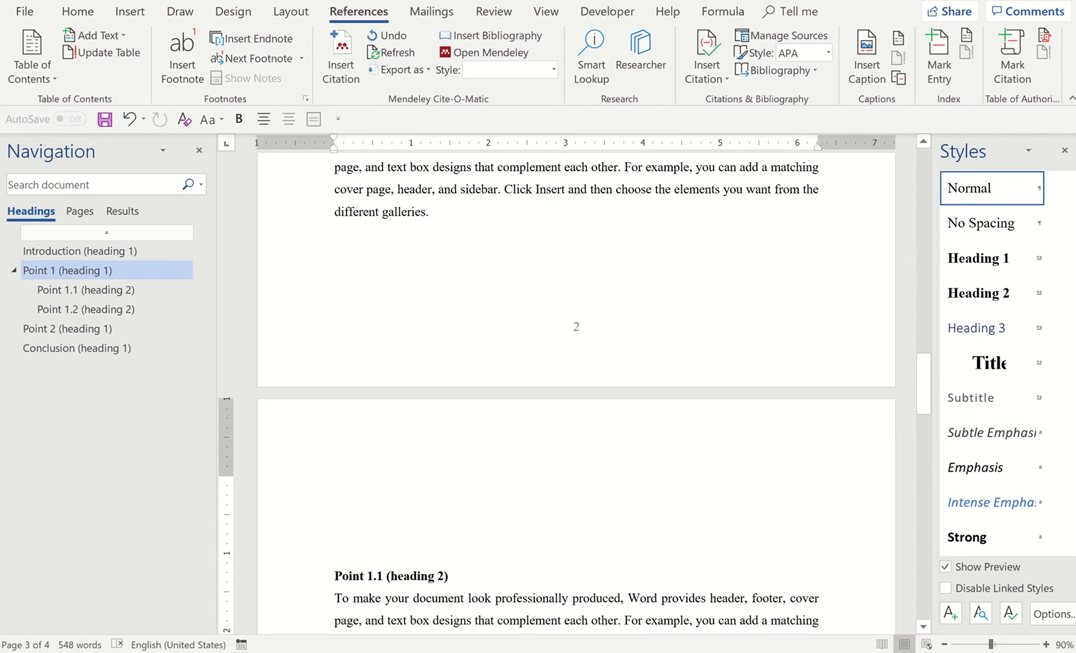
pyautogui.press('BackSpace')
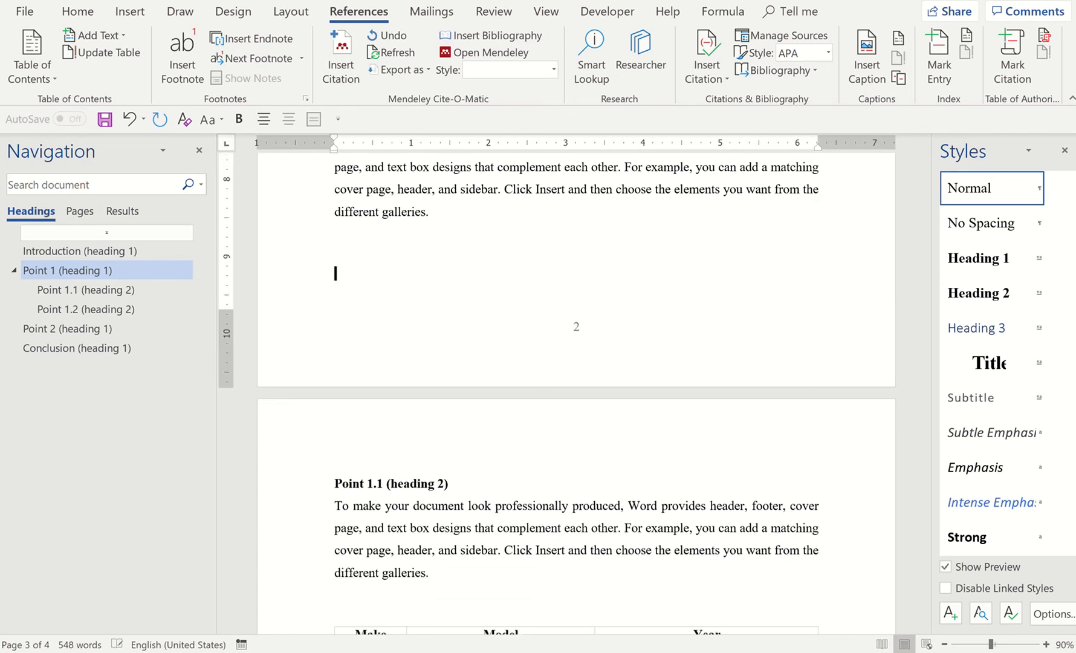
# Select the whole car table under Point 1 (heading 1) and start inserting a caption for it
pyautogui.scroll(1, 576, 393)
pyautogui.scroll(3, 526, 467)
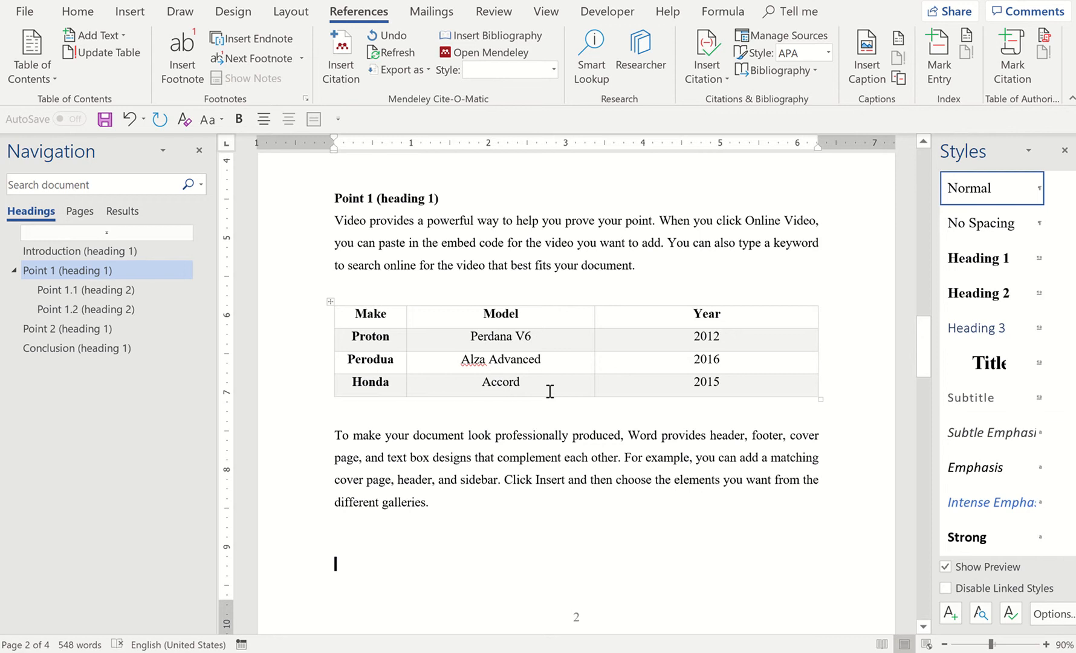
pyautogui.click(333, 302)
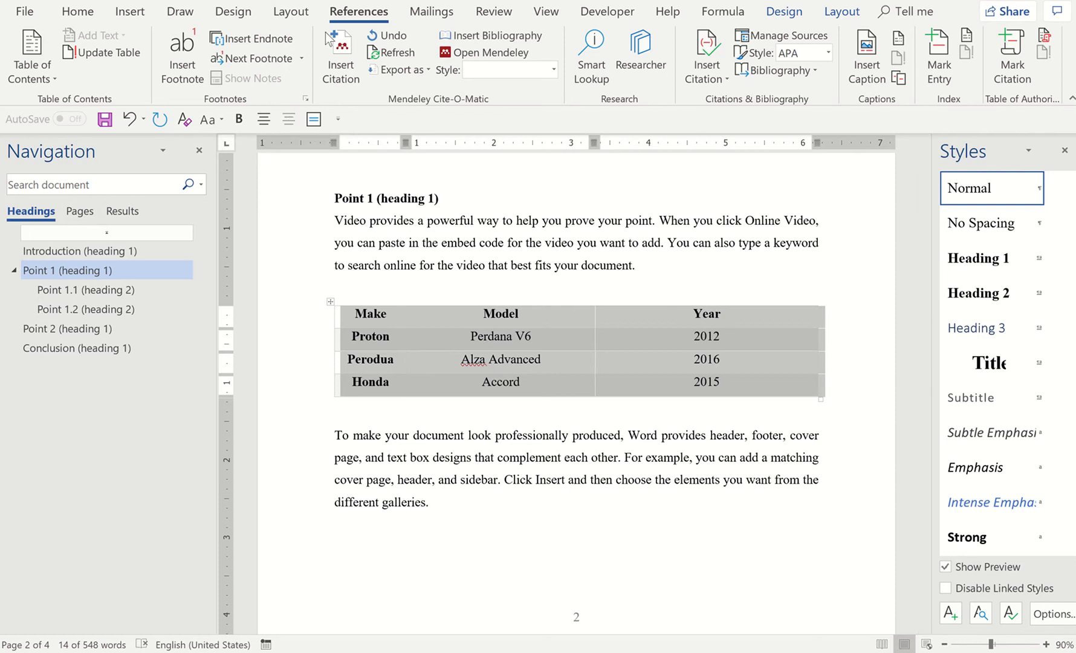
pyautogui.click(357, 12)
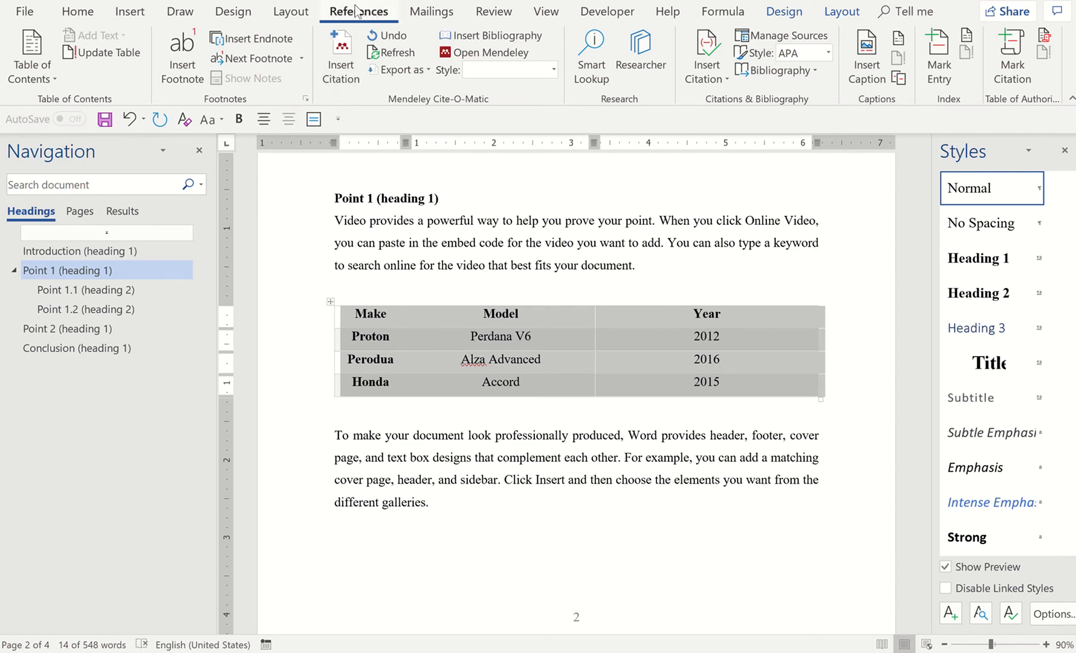
pyautogui.click(864, 73)
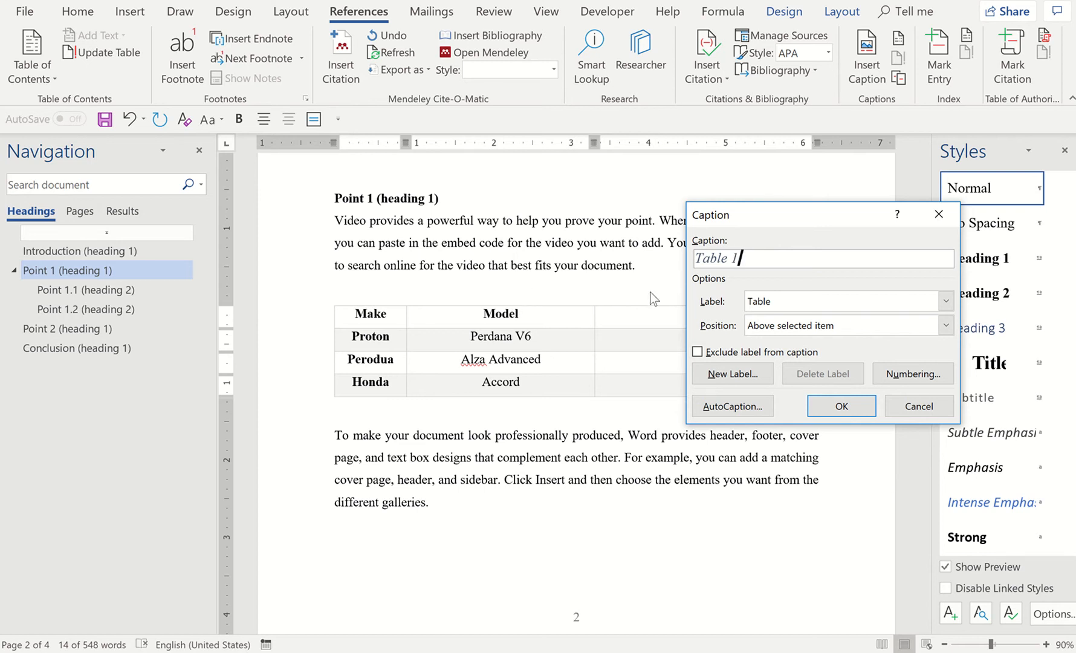
# Switch the caption label to Figure and set it back to Table
pyautogui.click(824, 297)
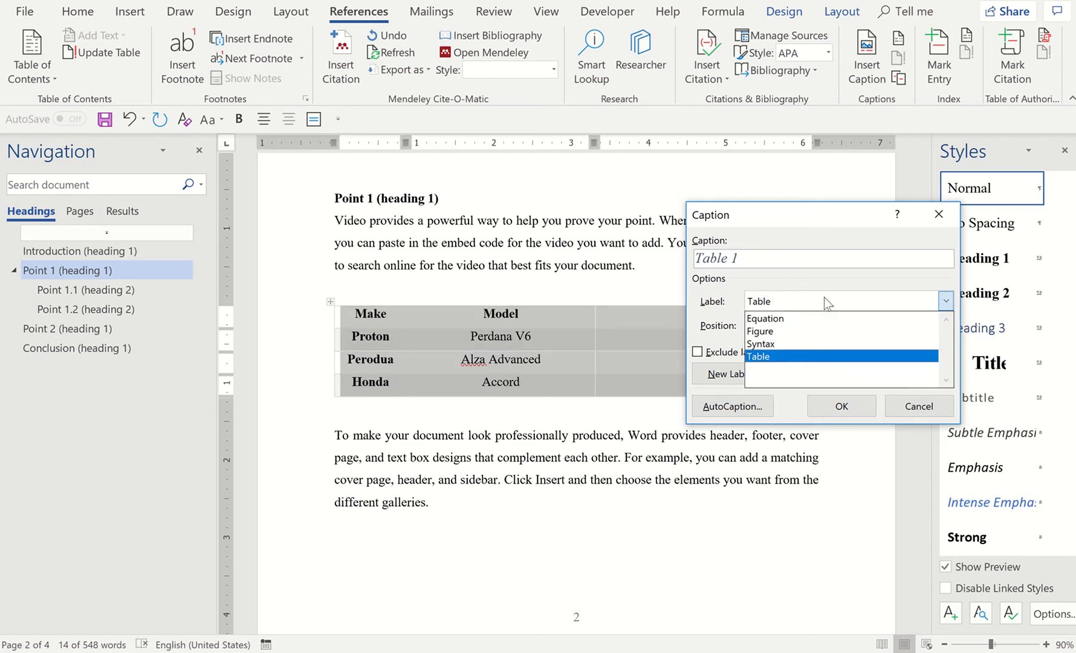
pyautogui.click(802, 332)
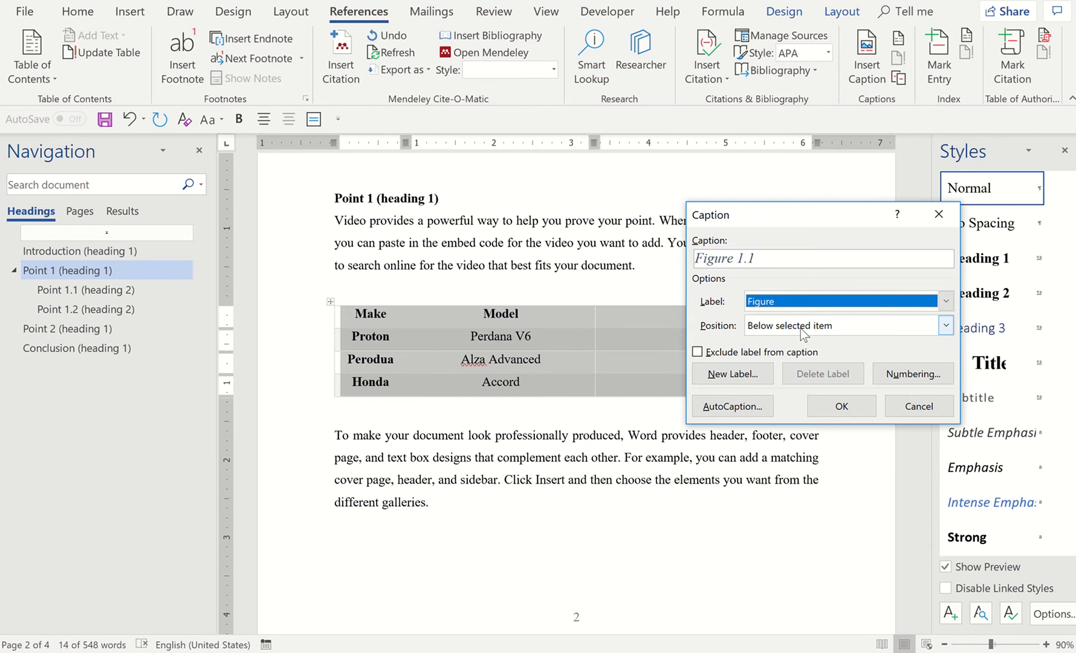
pyautogui.click(838, 304)
pyautogui.click(790, 357)
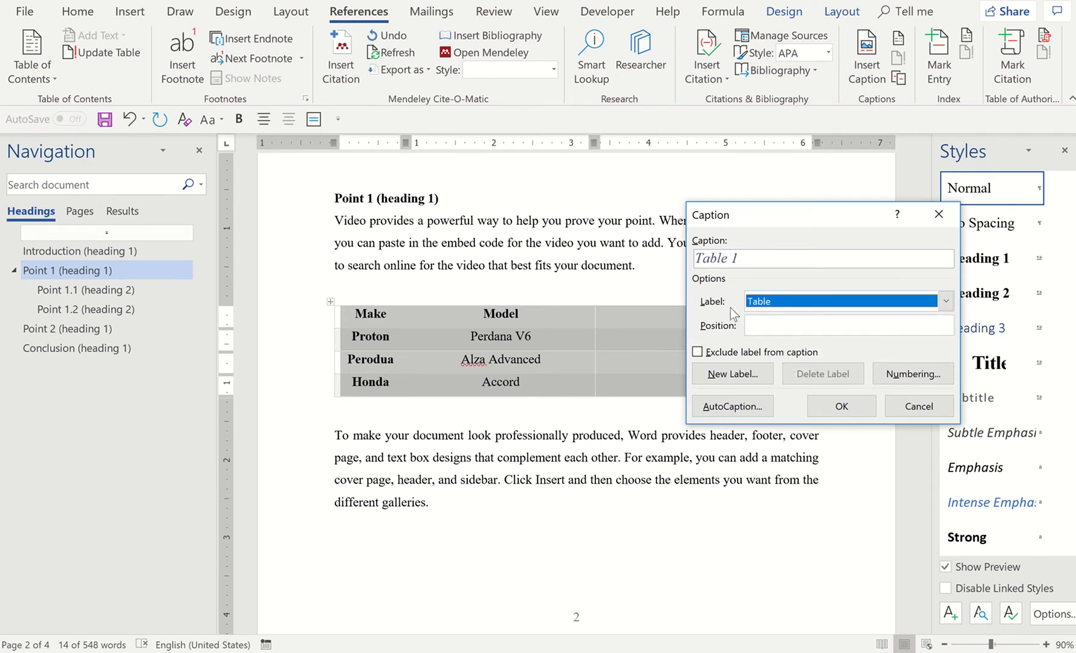
# Complete the car table's caption as "Table 1:List of Cars Involved in the Research" and insert it above the table
pyautogui.click(743, 259)
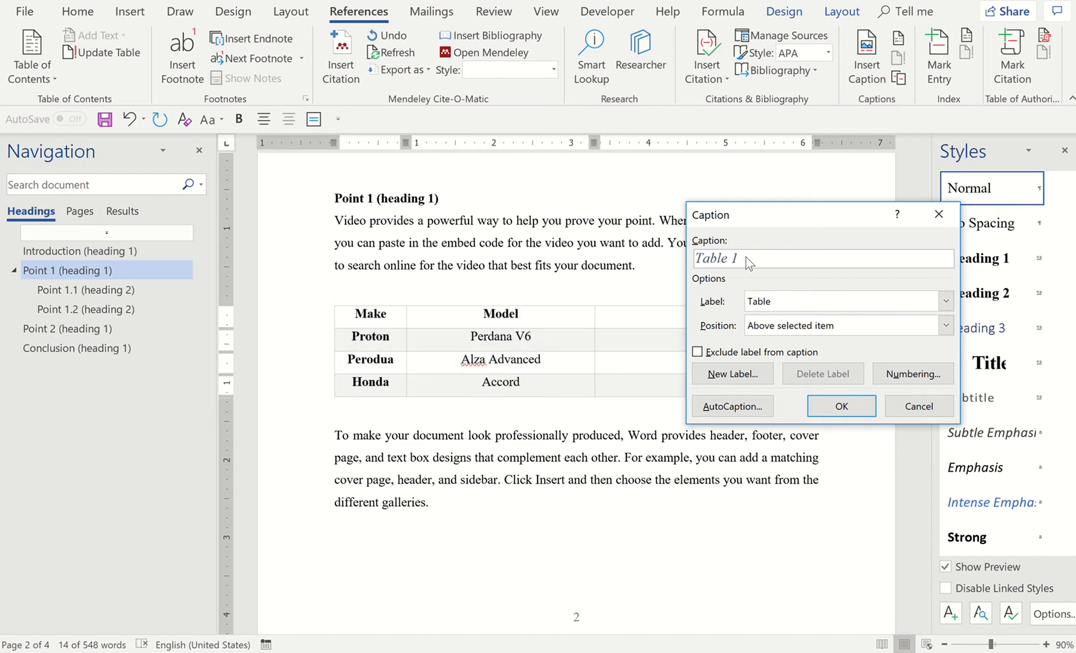
pyautogui.write(':')
pyautogui.write('List of ')
pyautogui.write('Cars')
pyautogui.press('BackSpace')
pyautogui.write('s IN')
pyautogui.press('BackSpace')
pyautogui.write('nvolved i')
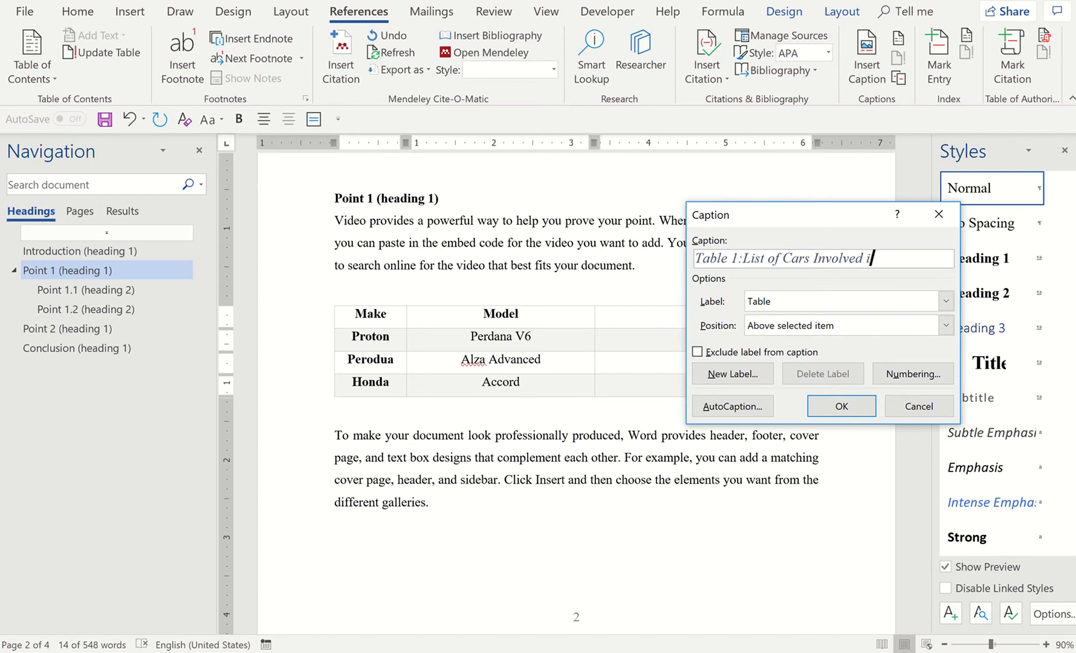
pyautogui.write('n the Reseafr')
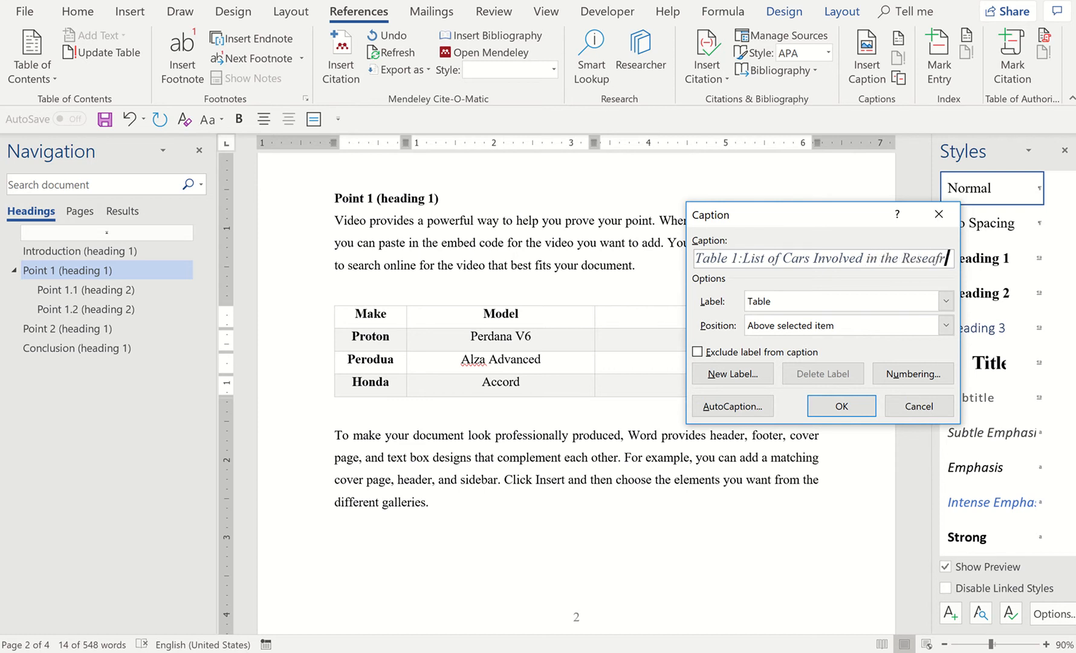
pyautogui.press('BackSpace')
pyautogui.press('BackSpace')
pyautogui.write('rch')
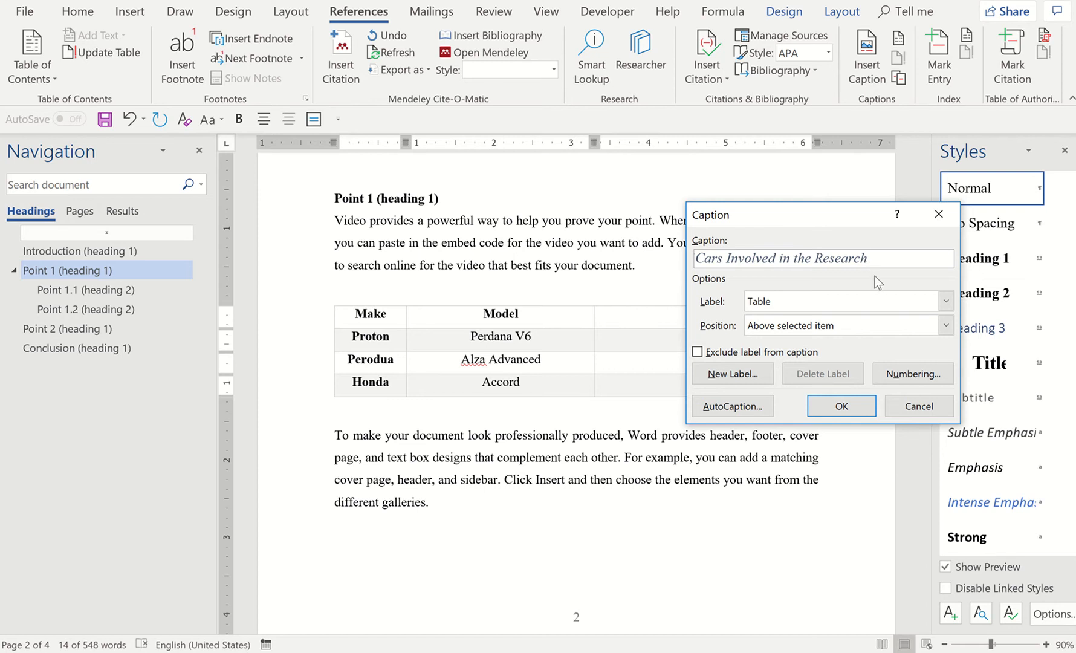
pyautogui.click(858, 404)
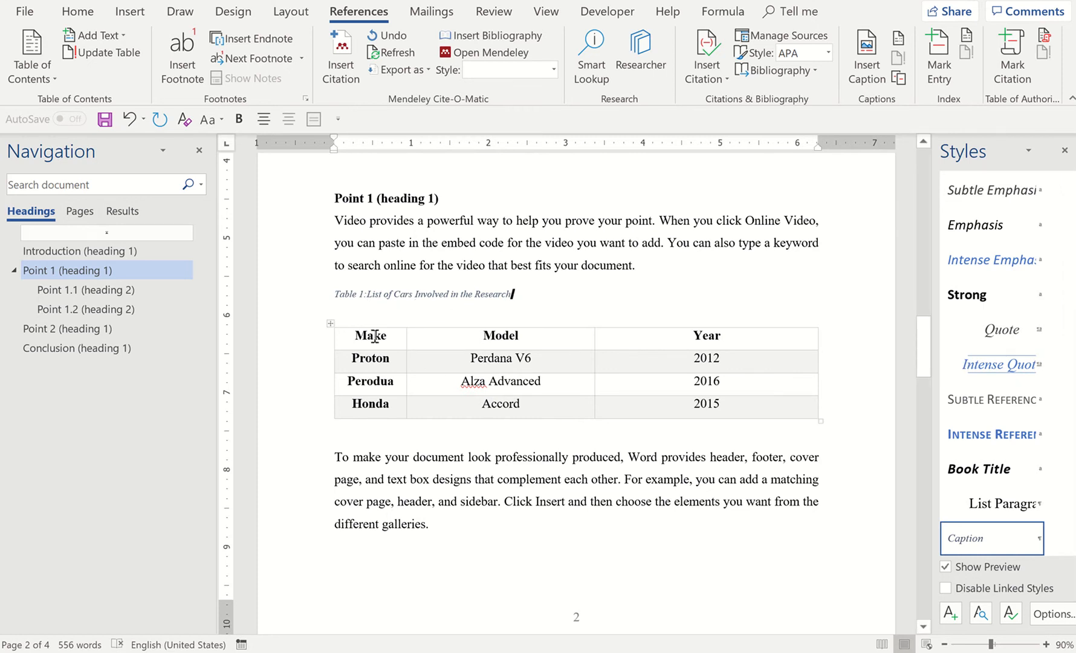
# Modify the Caption style's font to black, 12 pt, without italics
pyautogui.click(345, 312)
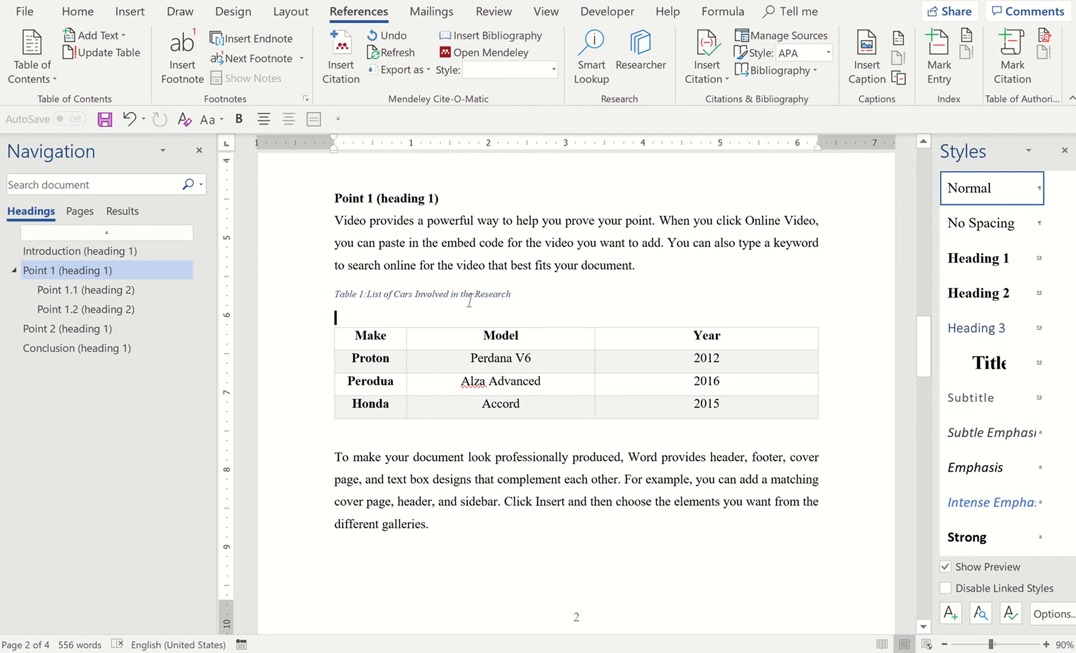
pyautogui.click(405, 295)
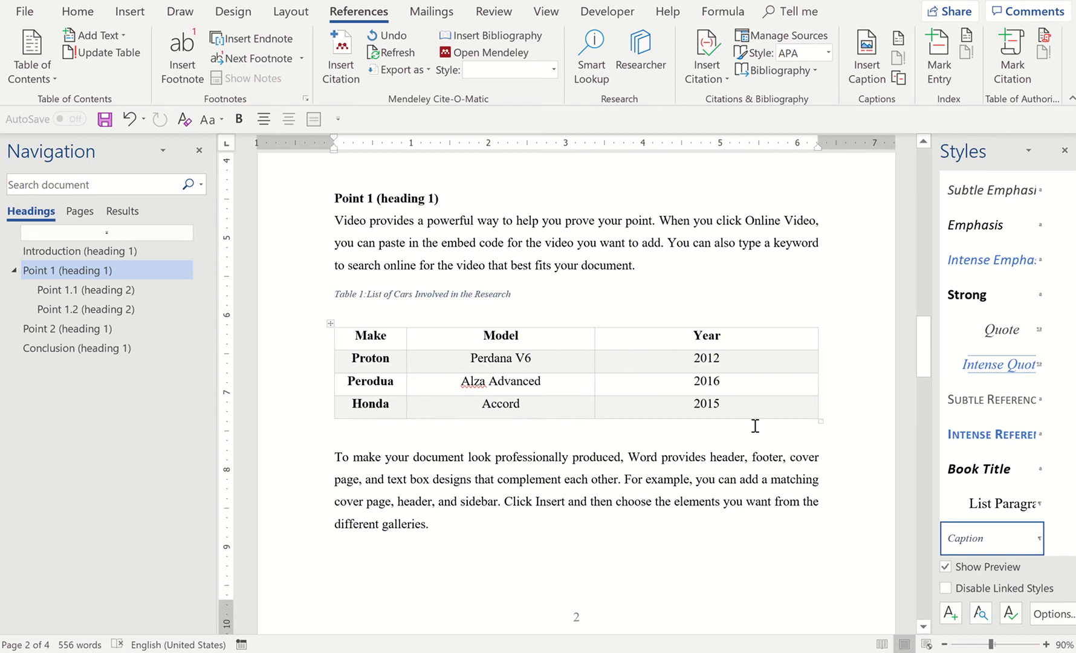
pyautogui.moveTo(977, 541)
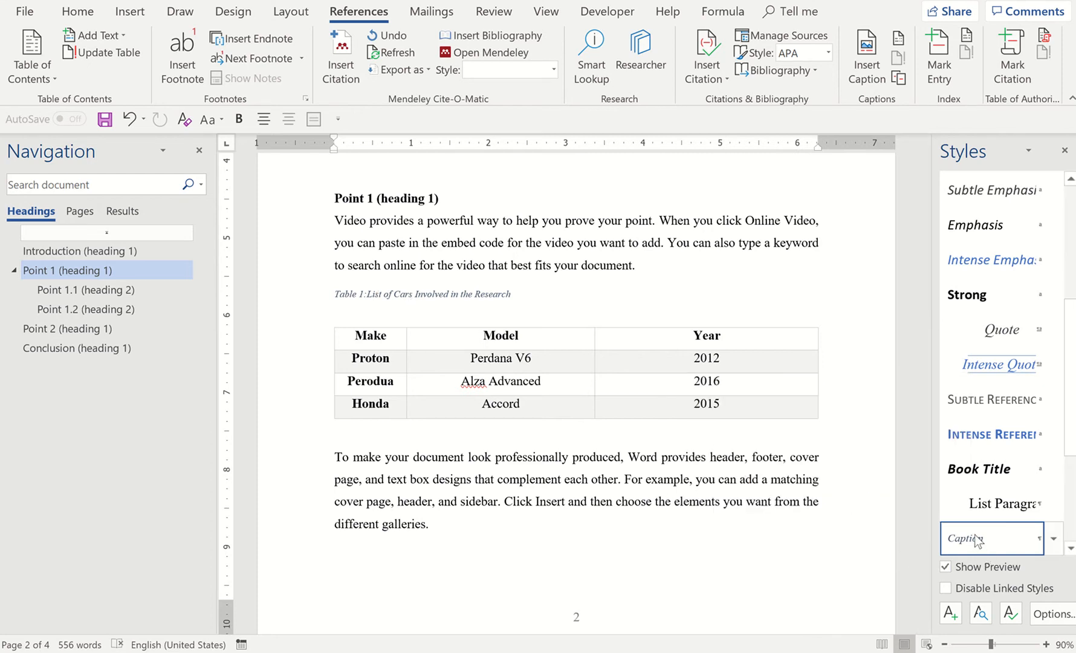
pyautogui.scroll(-2, 1003, 418)
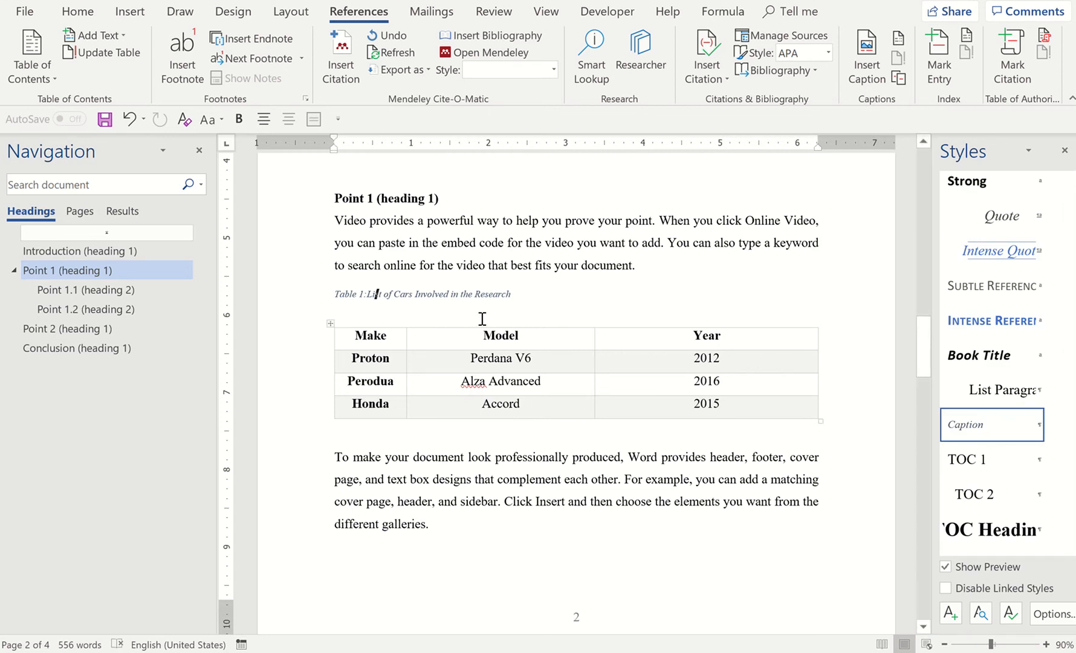
pyautogui.click(473, 298)
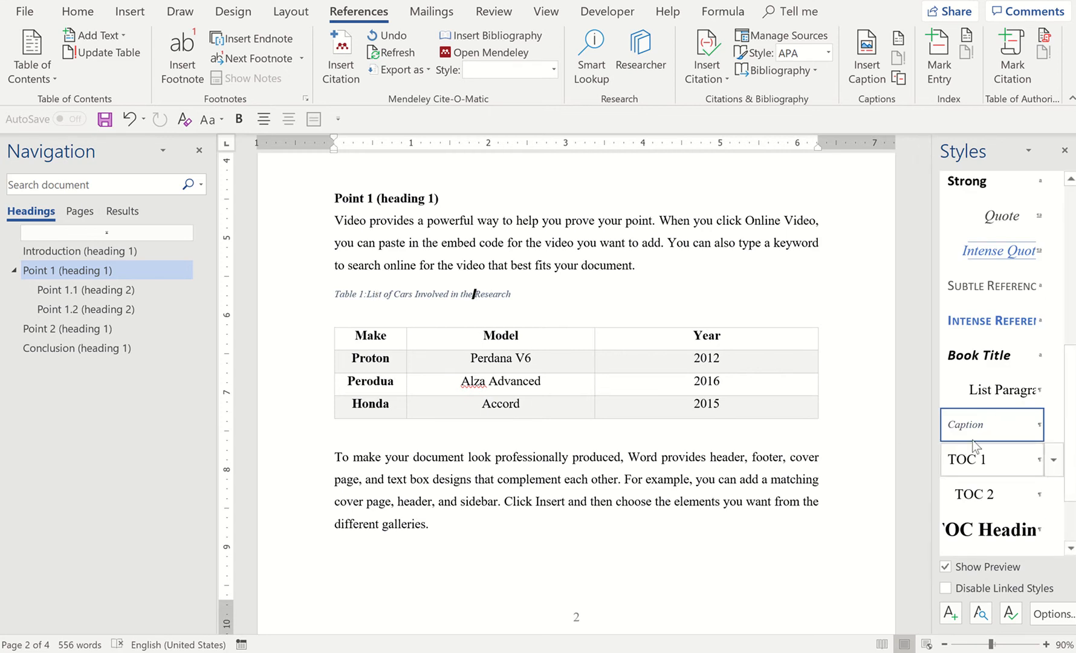
pyautogui.rightClick(985, 431)
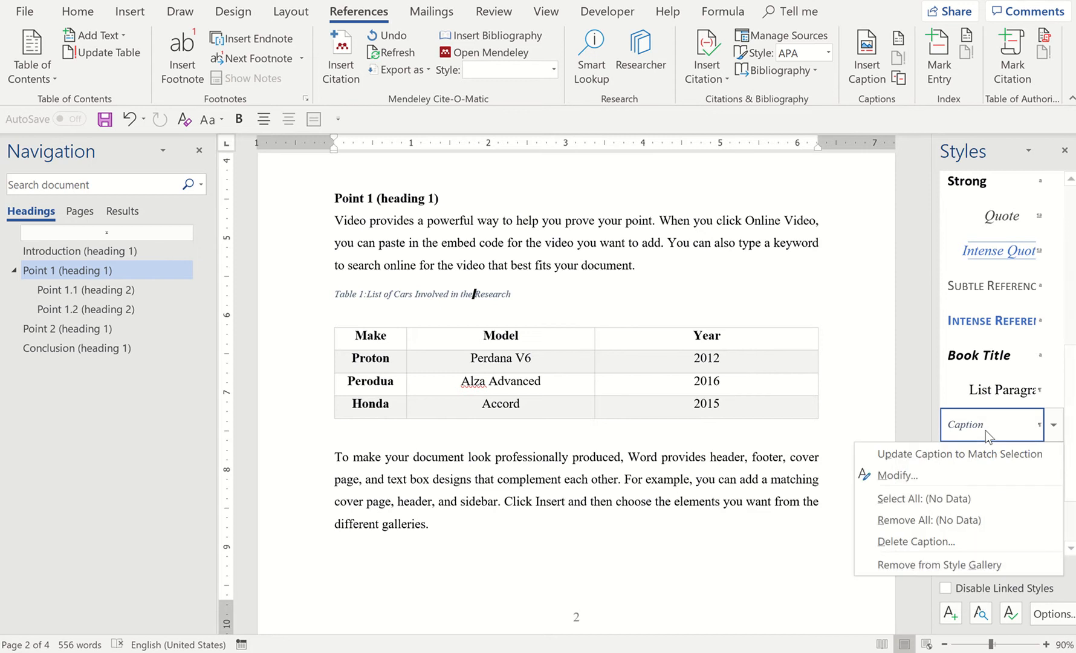
pyautogui.click(944, 475)
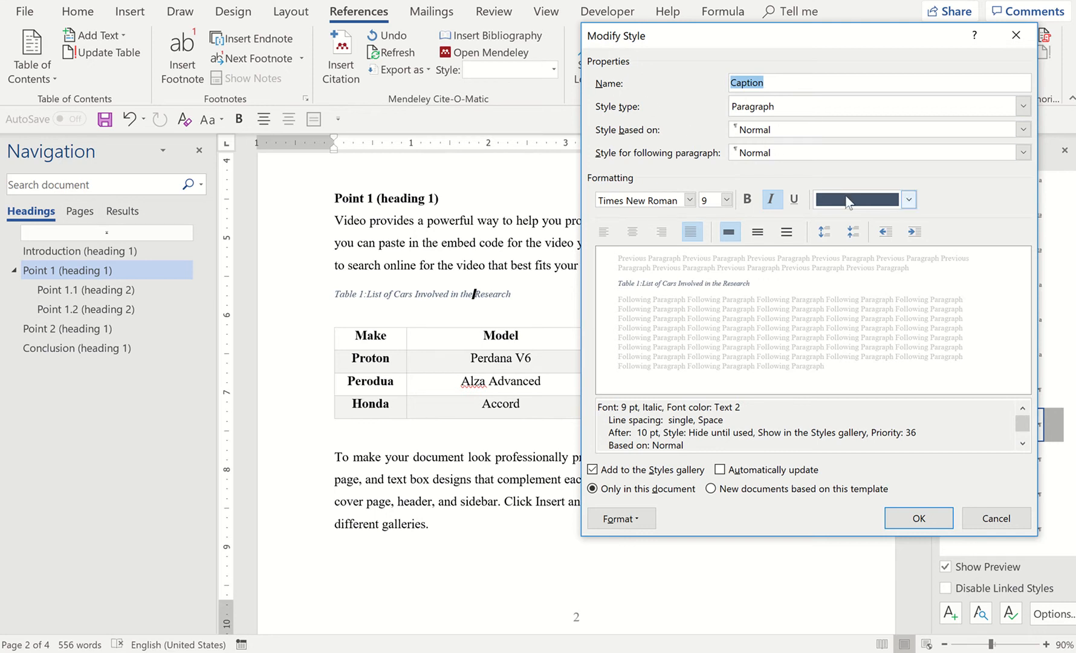
pyautogui.click(909, 199)
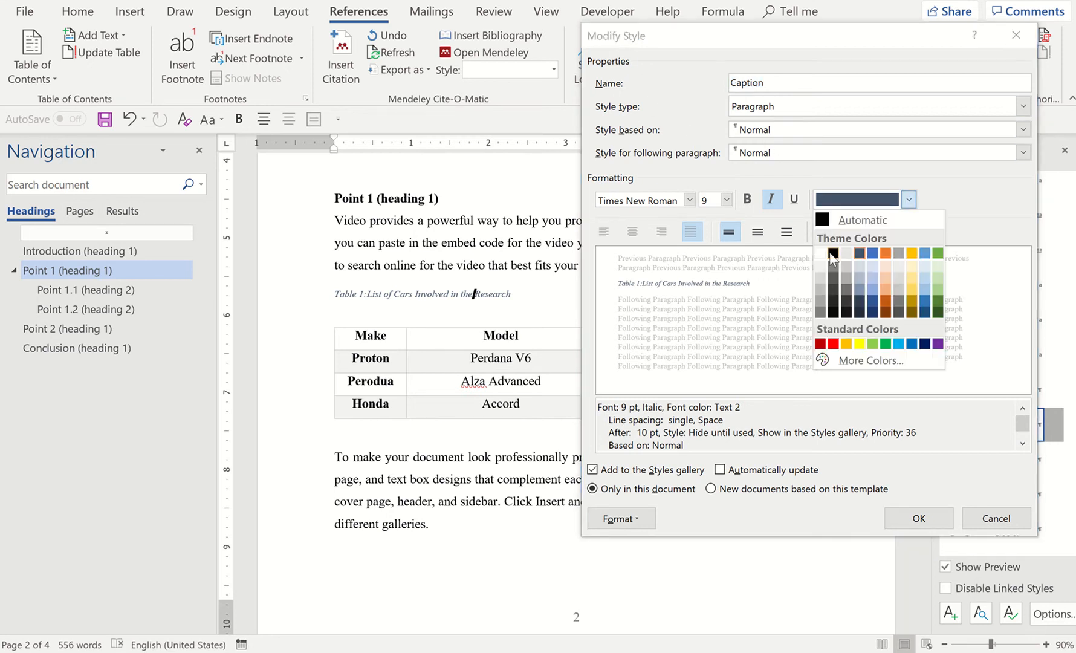
pyautogui.click(833, 253)
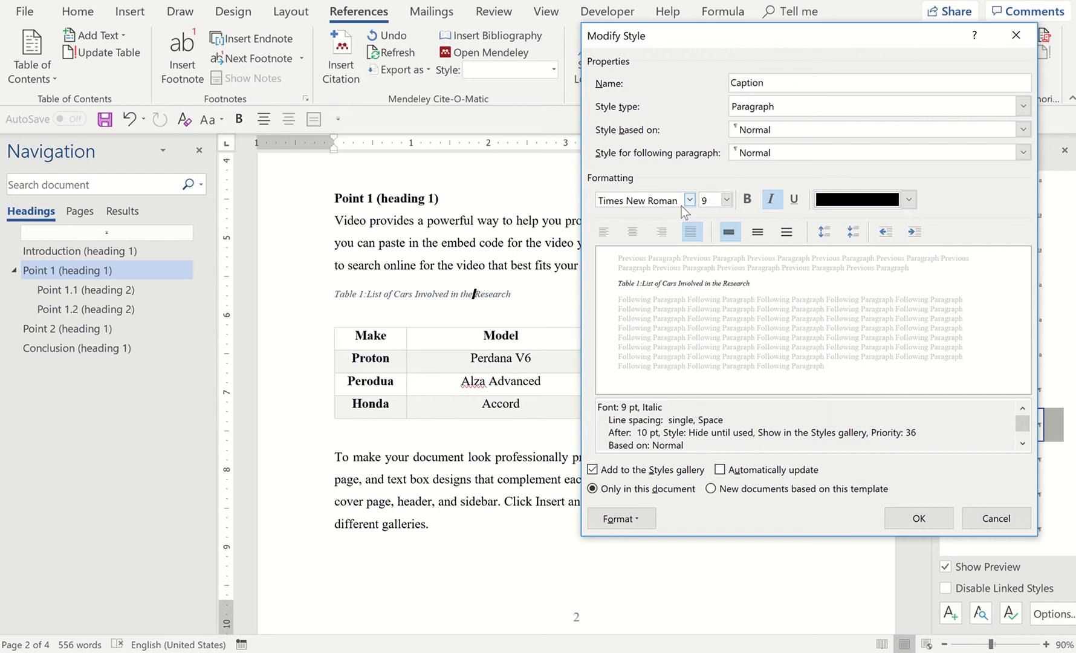
pyautogui.click(728, 200)
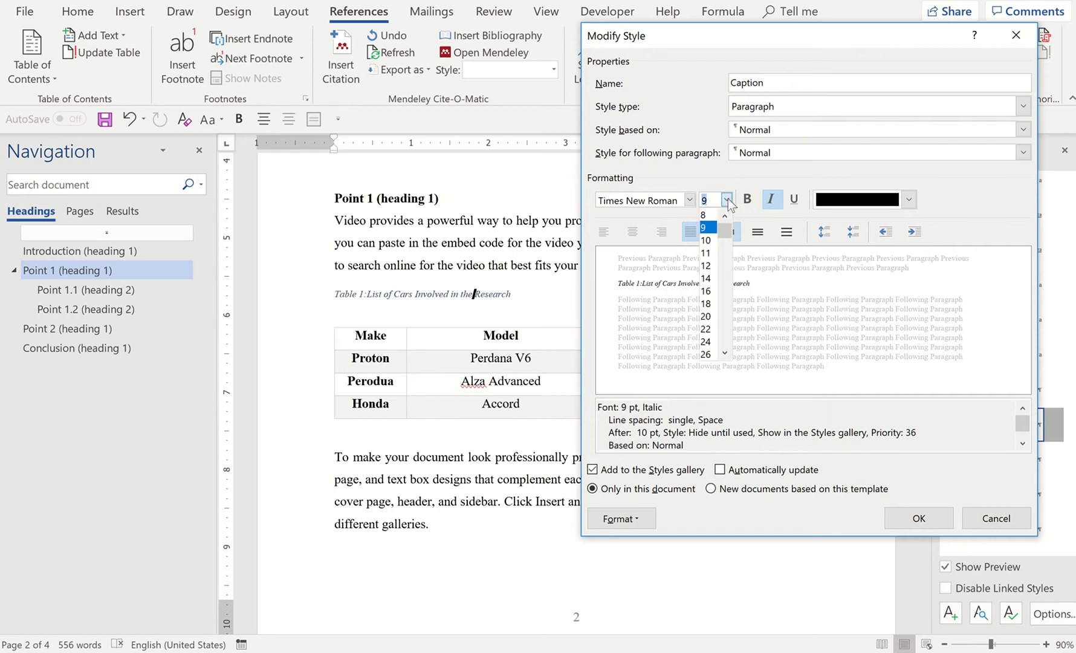
pyautogui.click(706, 266)
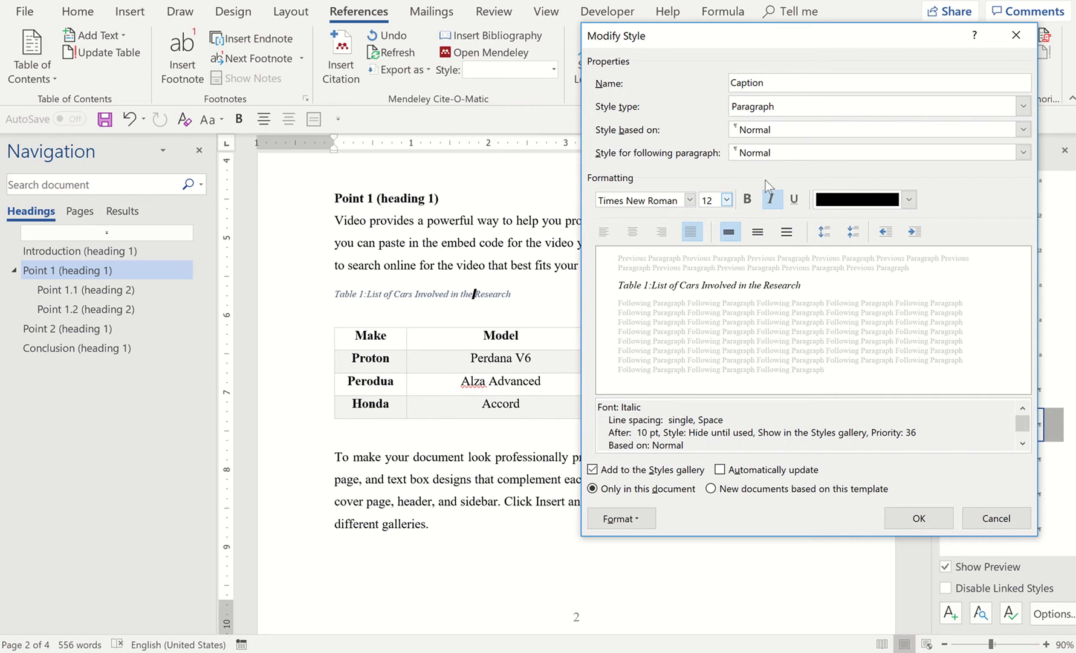
pyautogui.click(773, 201)
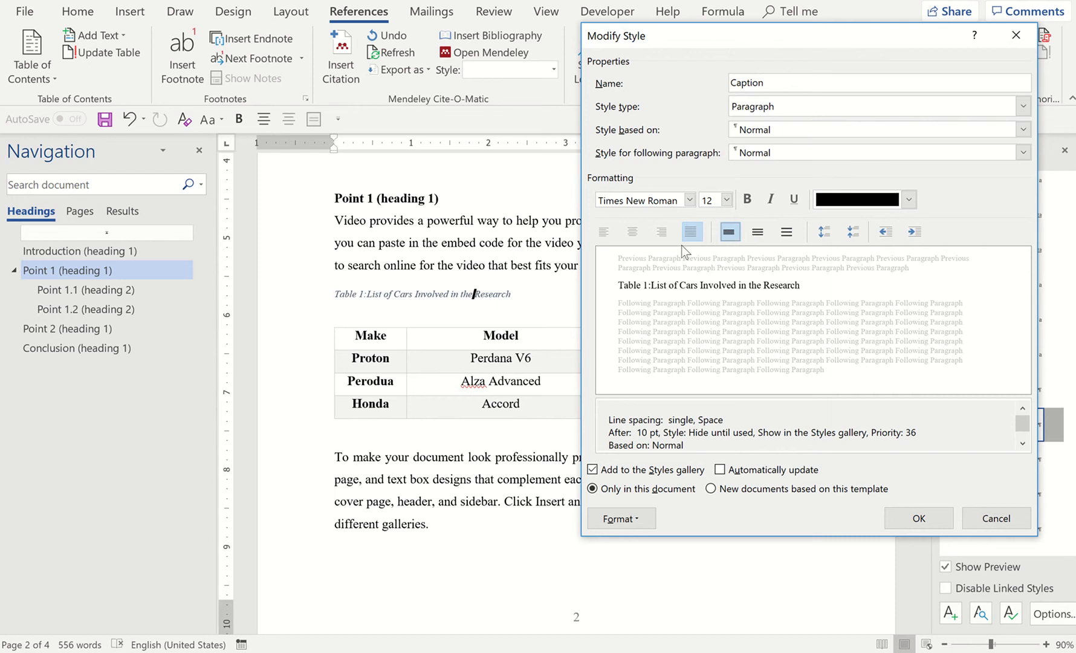
# Center the Caption style's alignment and apply the style changes to new documents based on this template
pyautogui.click(633, 229)
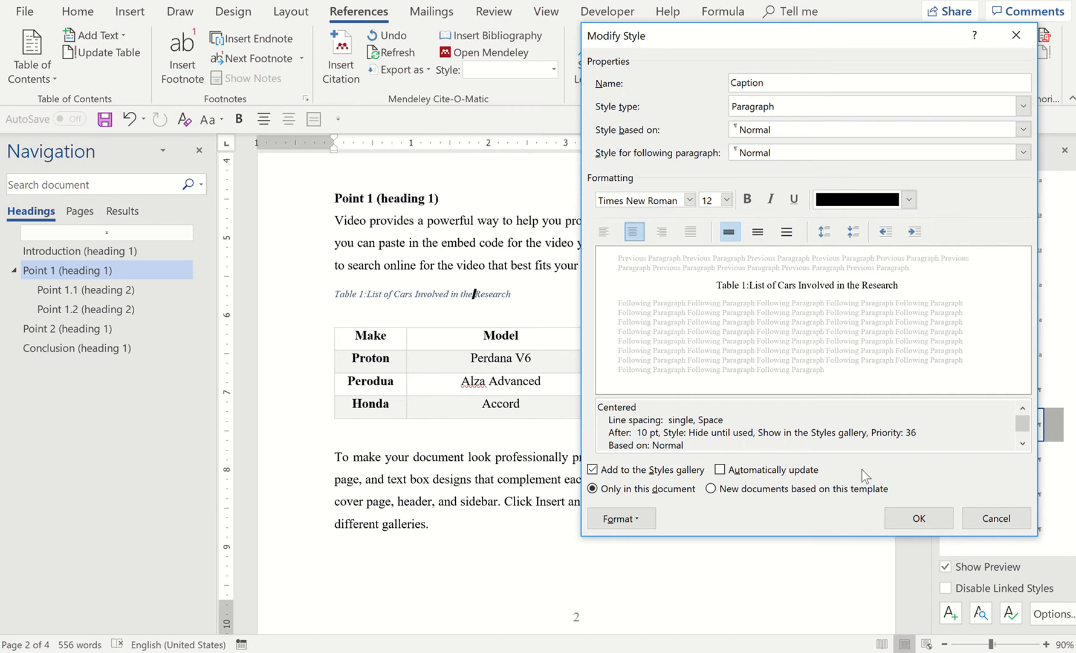
pyautogui.click(711, 490)
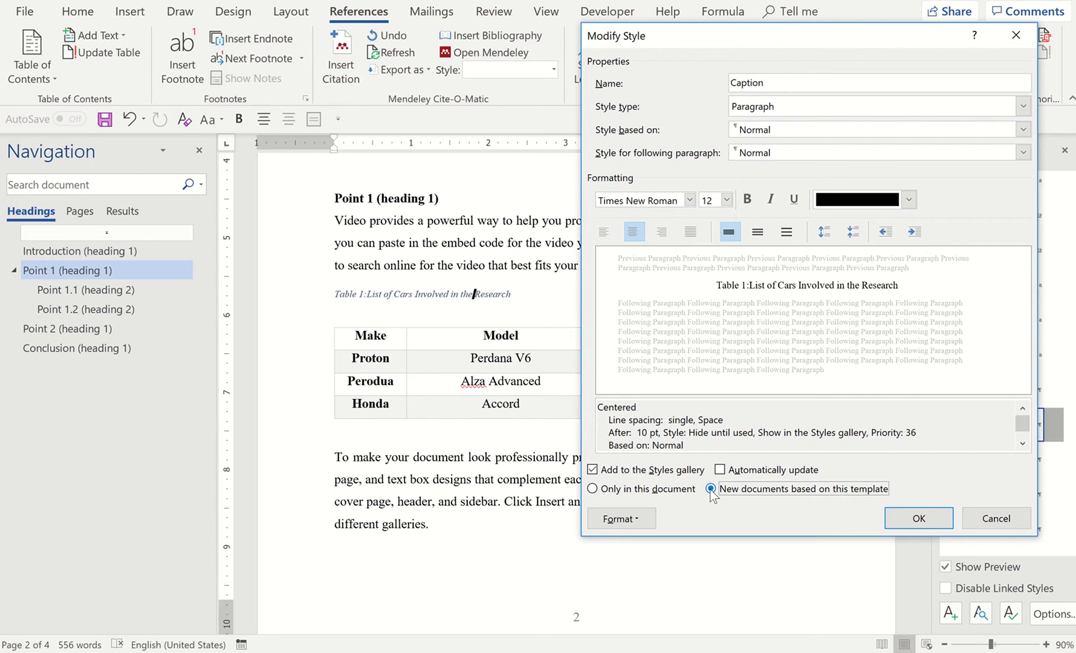
pyautogui.click(935, 521)
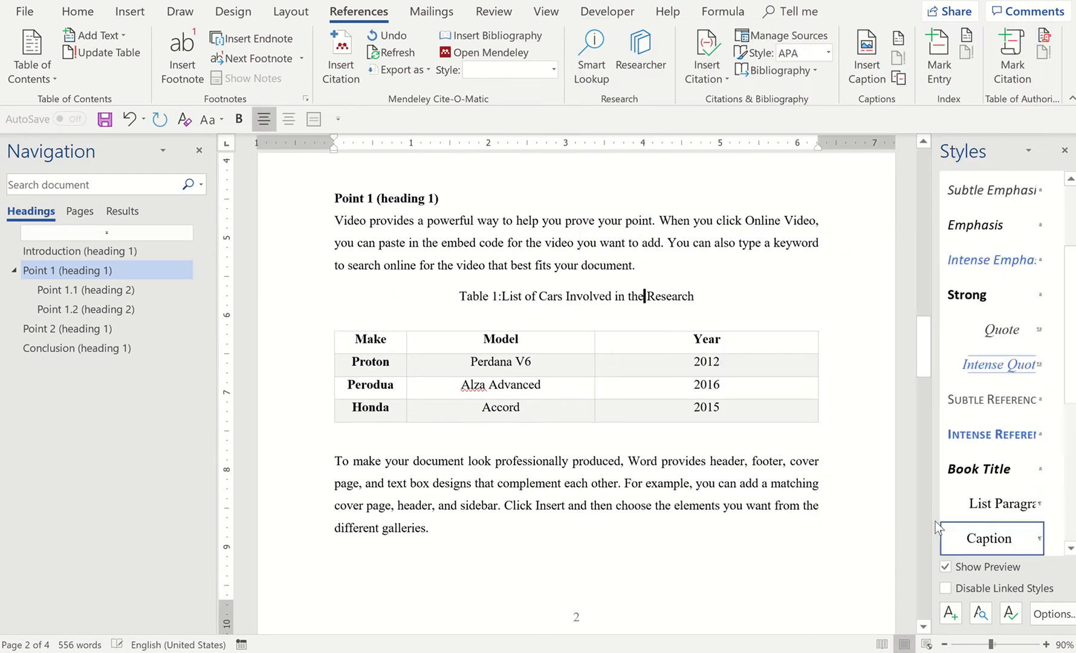
# Try to delete the blank line between the Table 1 caption and the car table
pyautogui.click(604, 323)
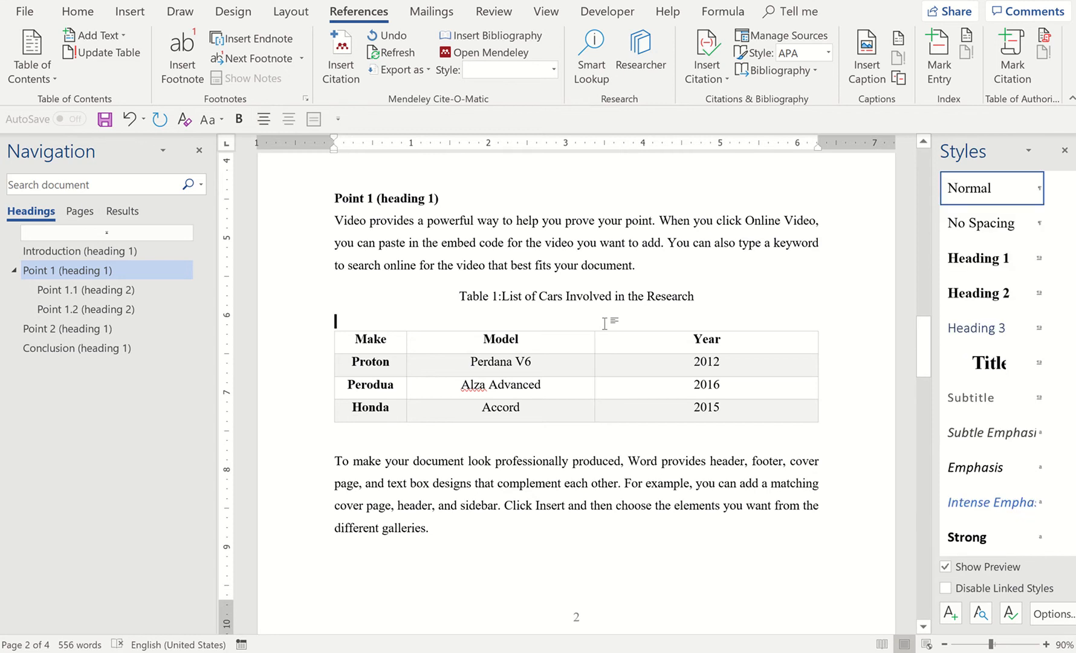
pyautogui.press('Delete')
pyautogui.hotkey('ctrl', 'z')
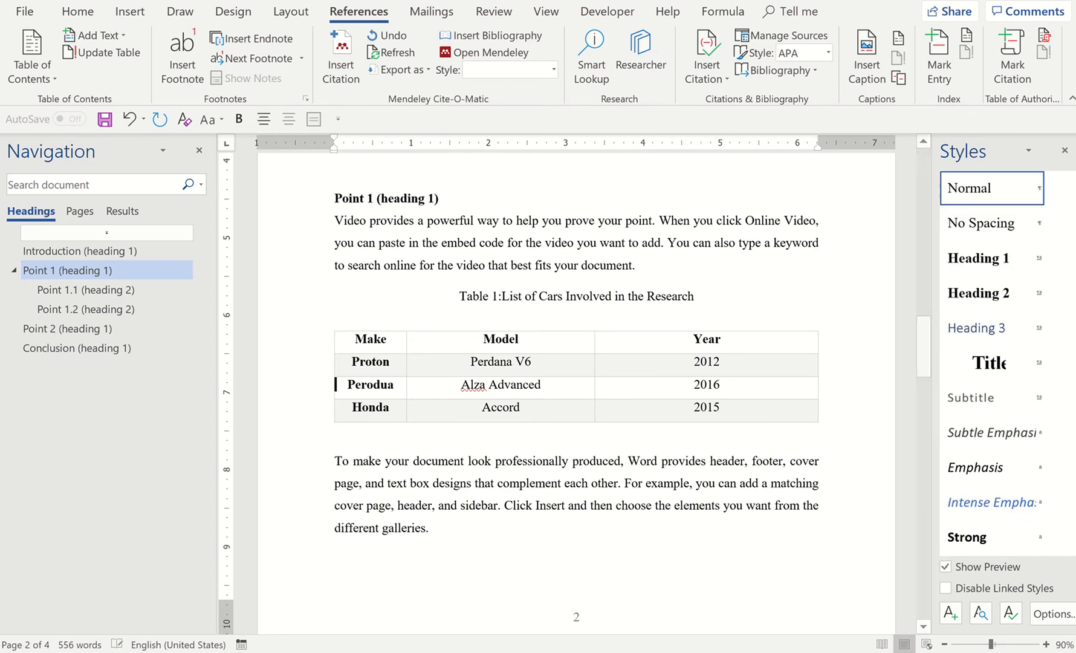
pyautogui.click(691, 301)
pyautogui.click(638, 317)
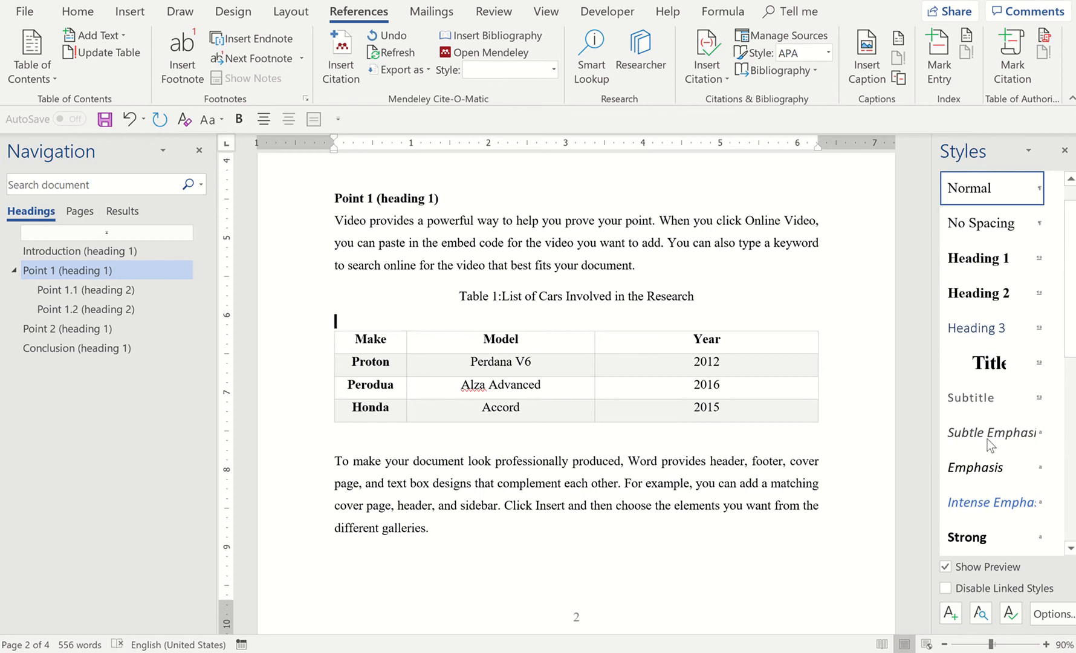
# Modify the Caption style's paragraph settings so the spacing after is 0 pt
pyautogui.scroll(-2, 987, 440)
pyautogui.scroll(-3, 987, 439)
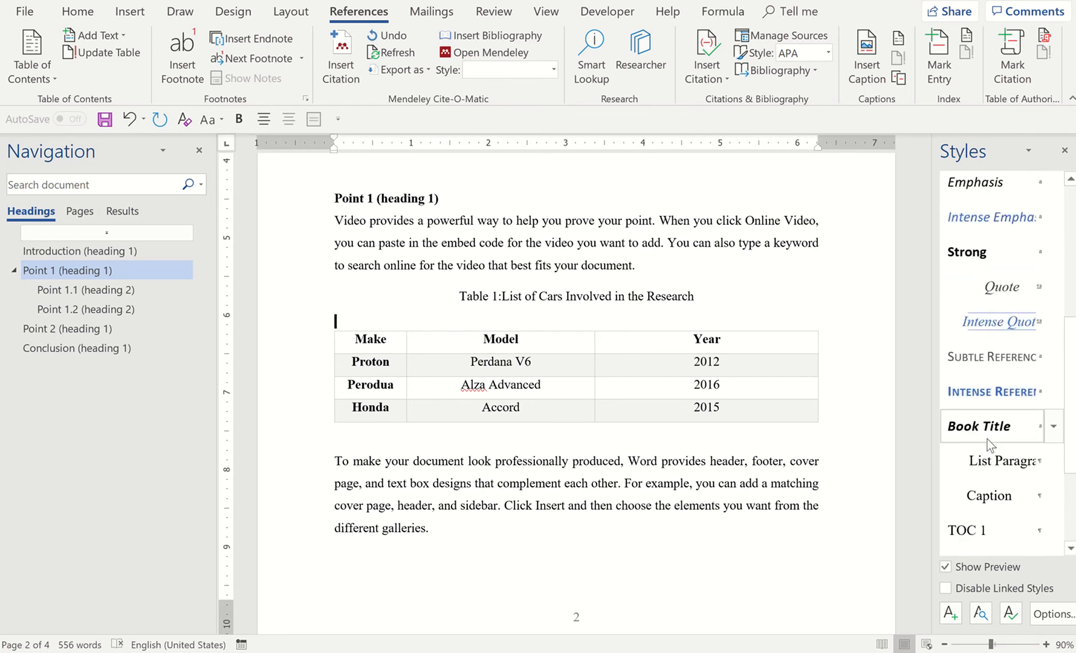
pyautogui.scroll(-2, 987, 439)
pyautogui.rightClick(988, 439)
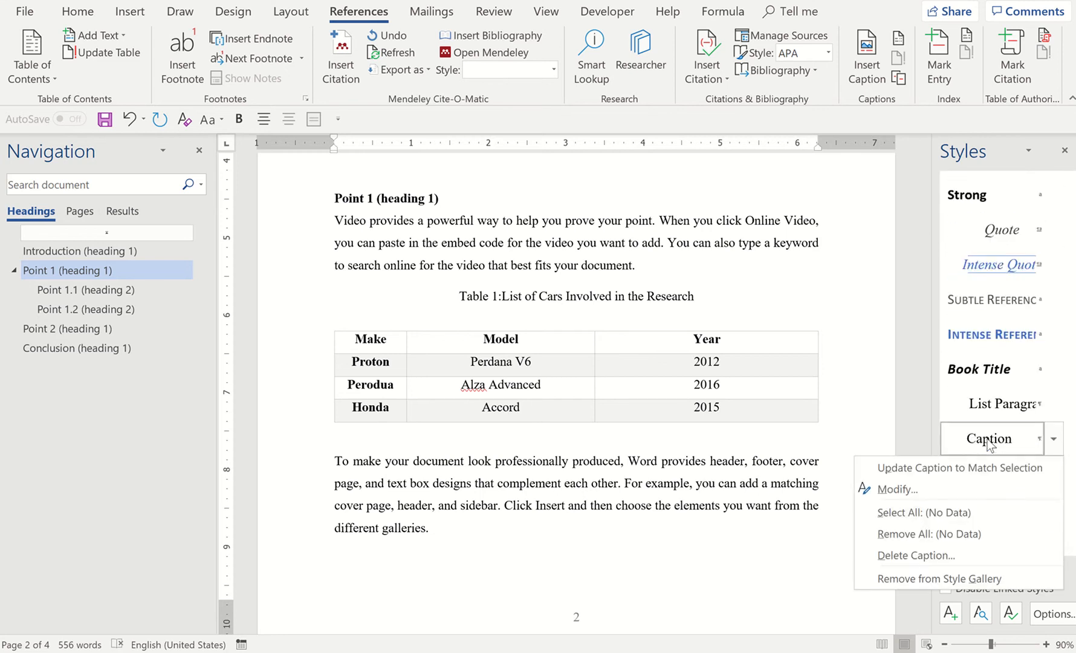
pyautogui.click(931, 491)
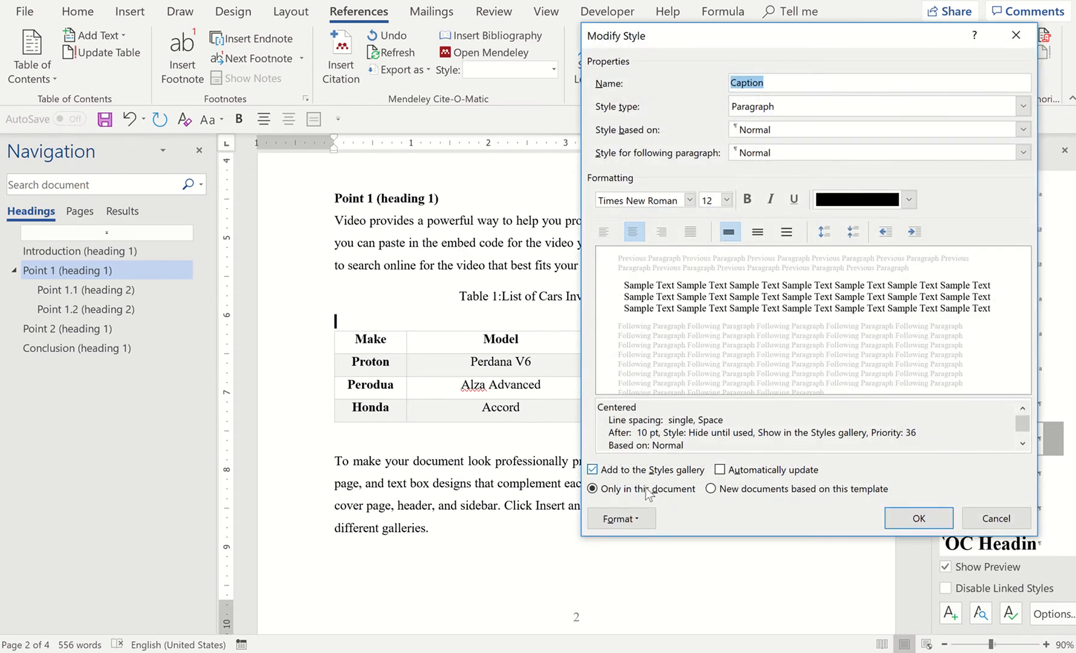
pyautogui.click(620, 520)
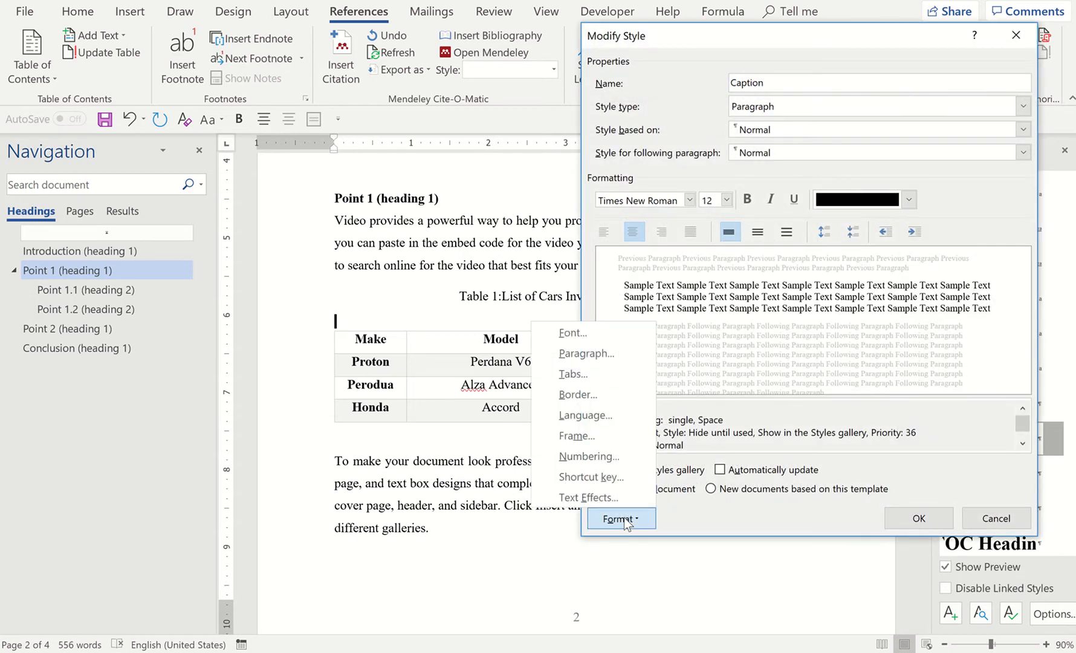
pyautogui.click(588, 353)
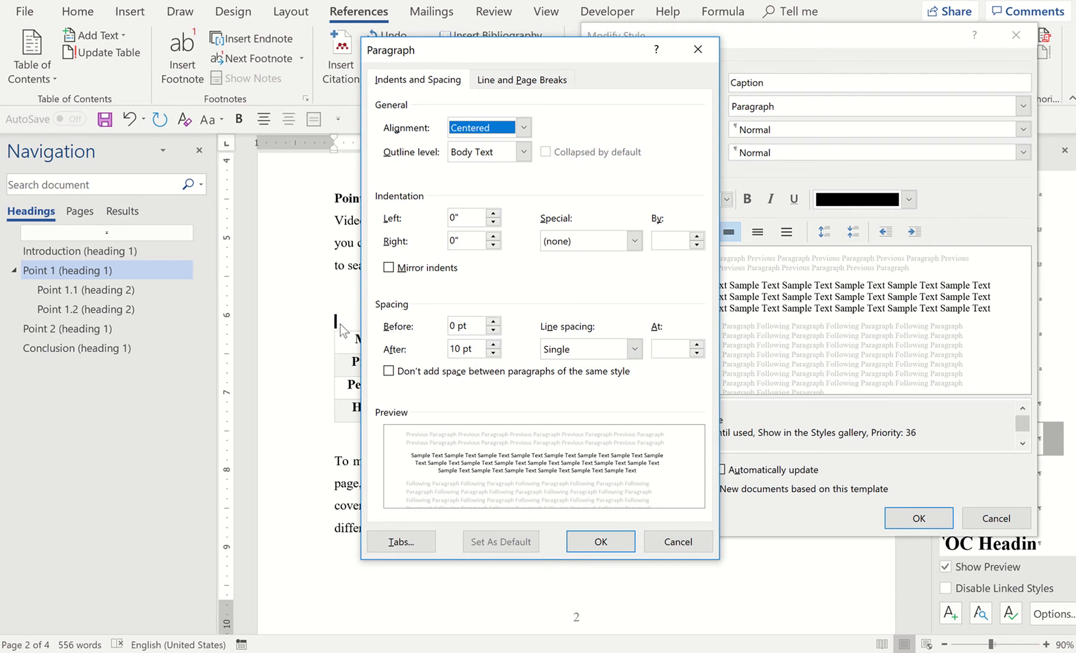
pyautogui.click(495, 354)
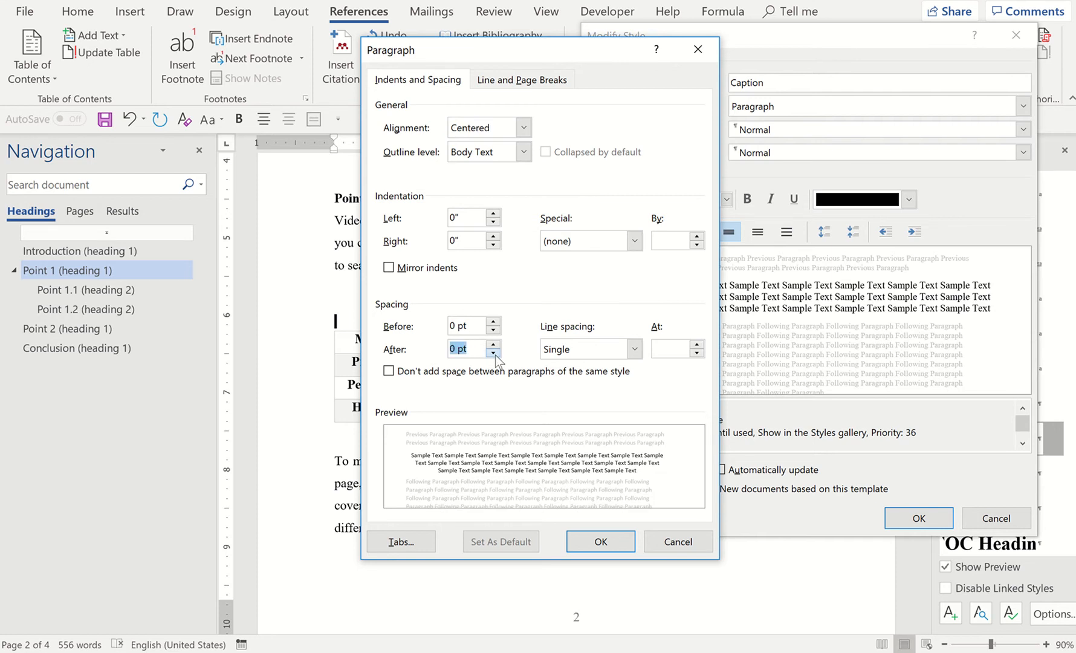
pyautogui.click(495, 354)
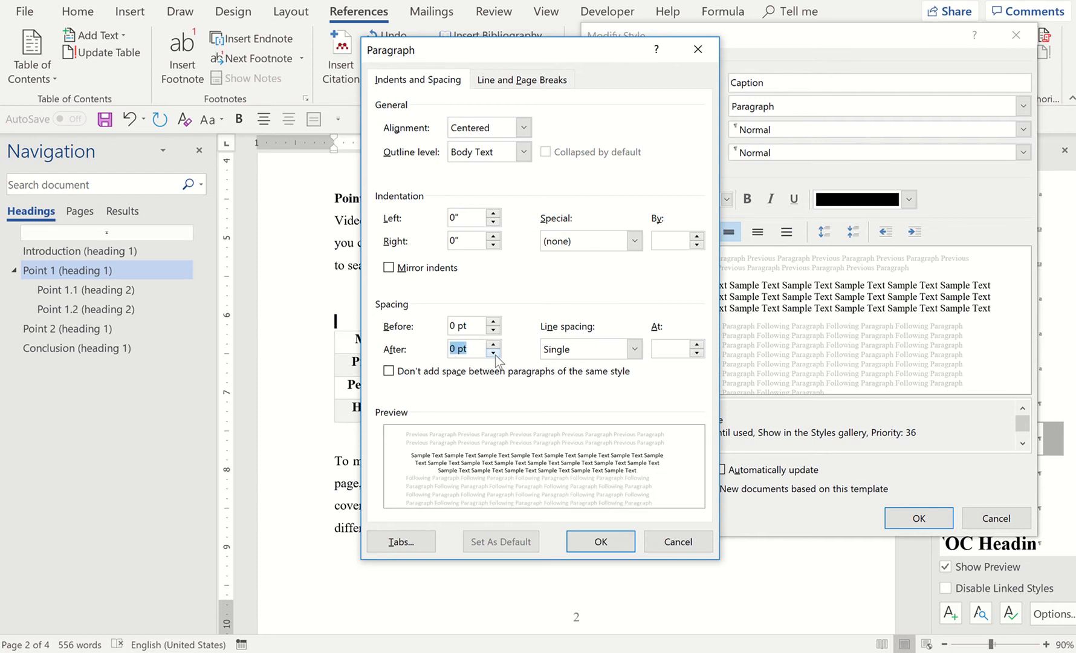
pyautogui.click(598, 544)
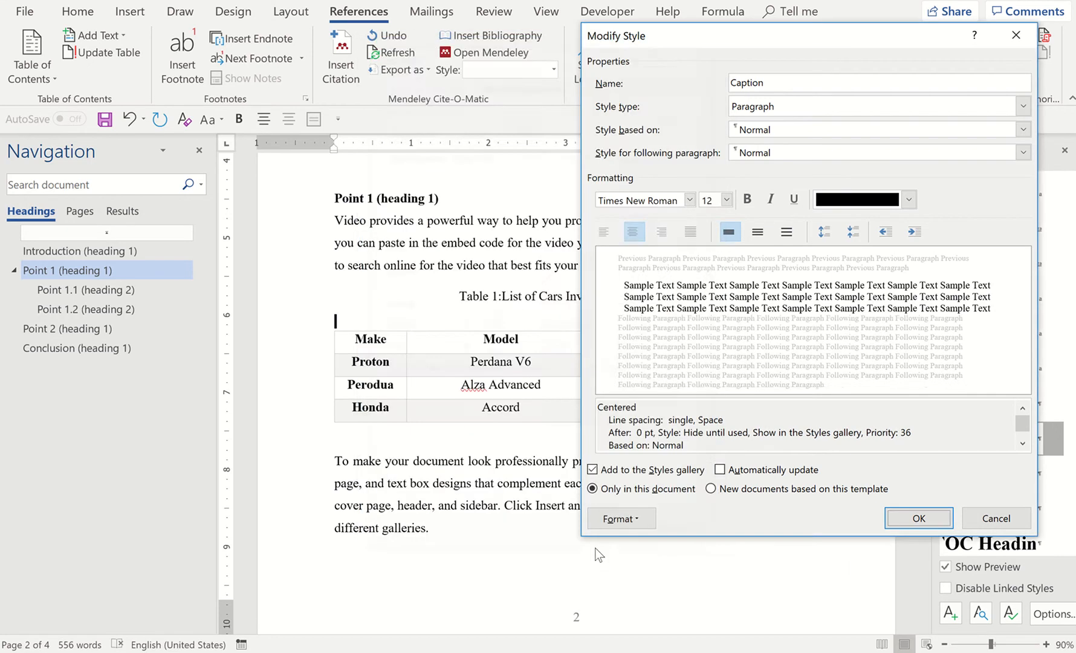
pyautogui.click(906, 515)
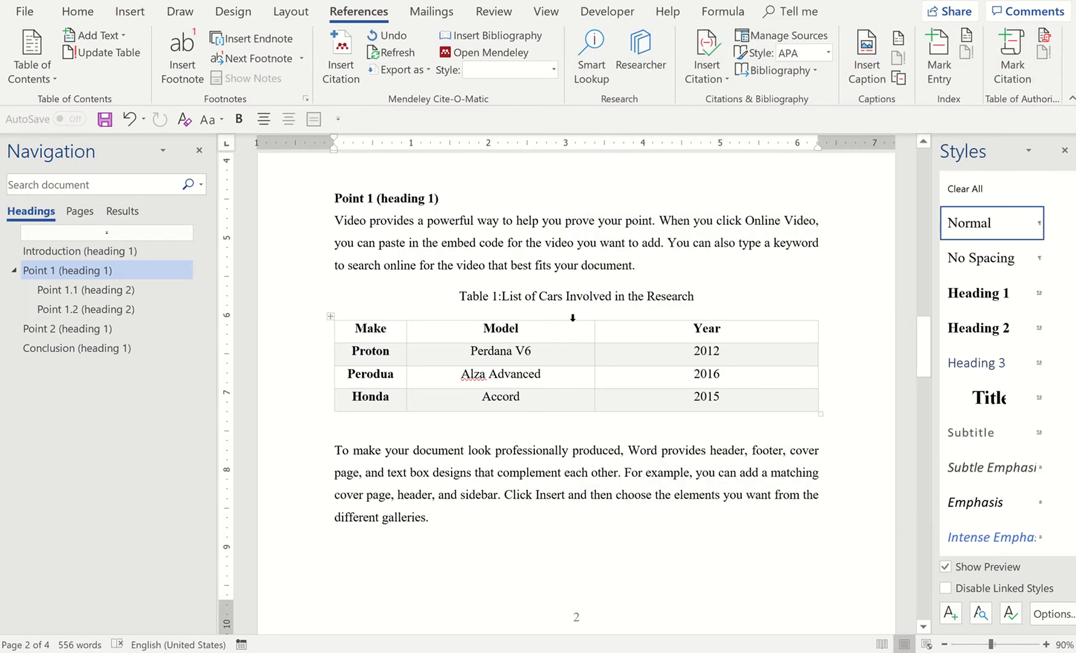
pyautogui.hotkey('ctrl', 'z')
pyautogui.hotkey('ctrl', 'y')
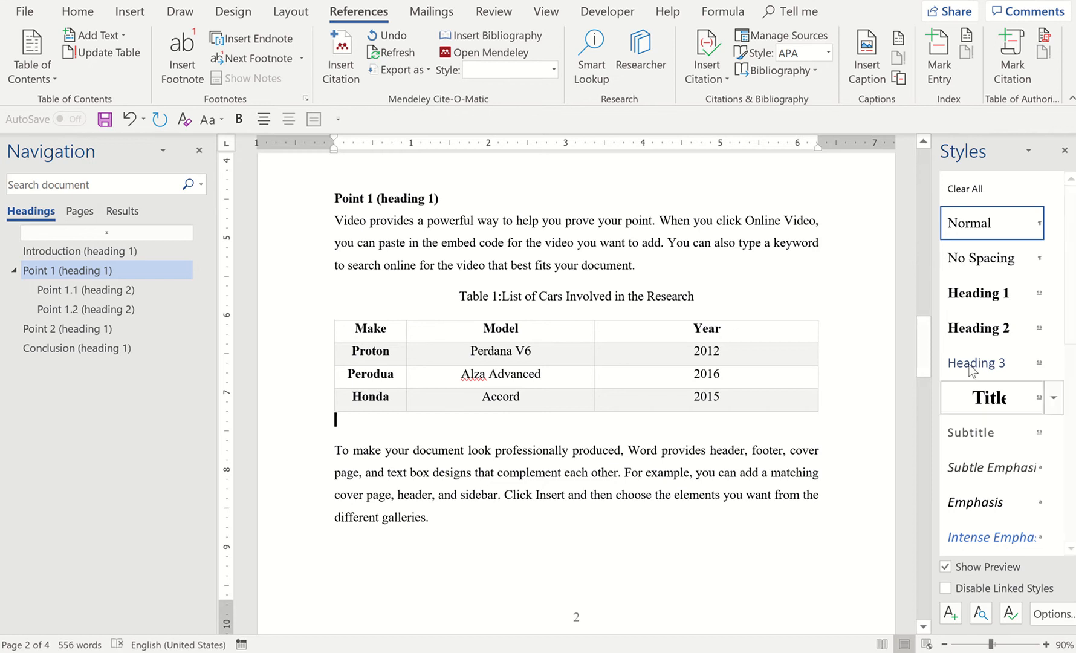
# Try multiple line spacing values of 0.5, 1.5 and 1 in the Caption style's paragraph settings
pyautogui.scroll(-5, 1008, 403)
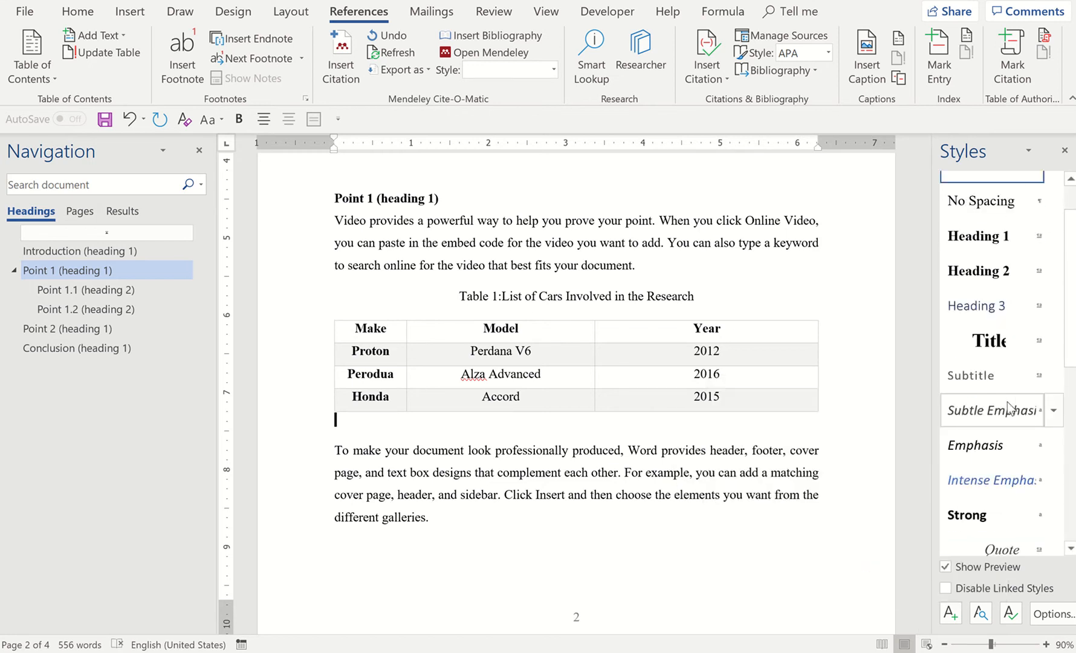
pyautogui.scroll(-2, 1009, 408)
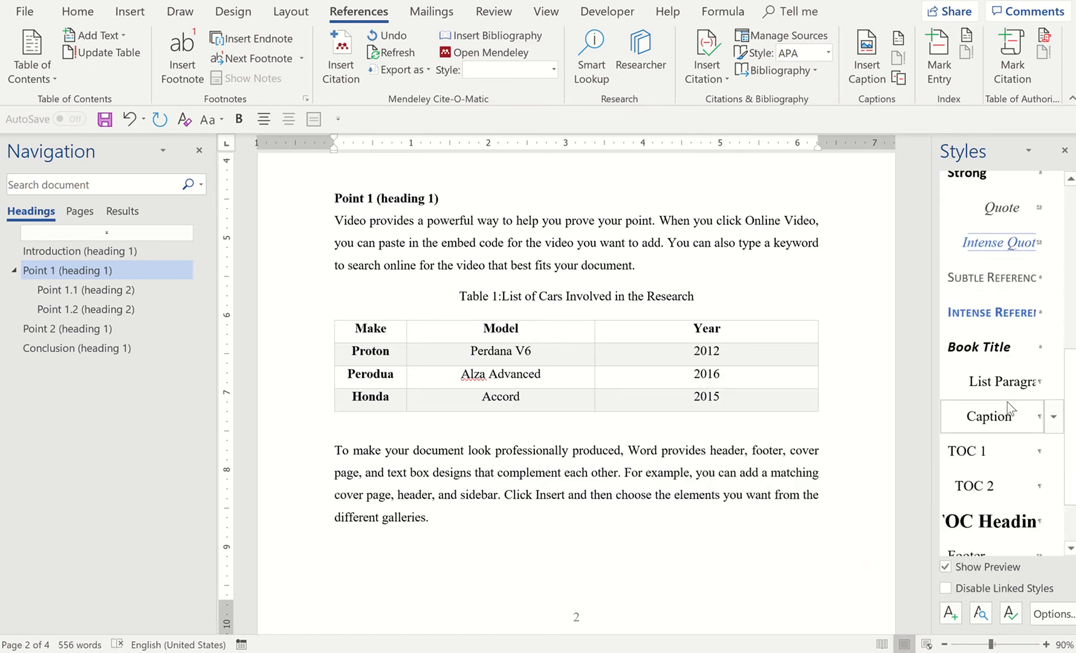
pyautogui.click(1053, 416)
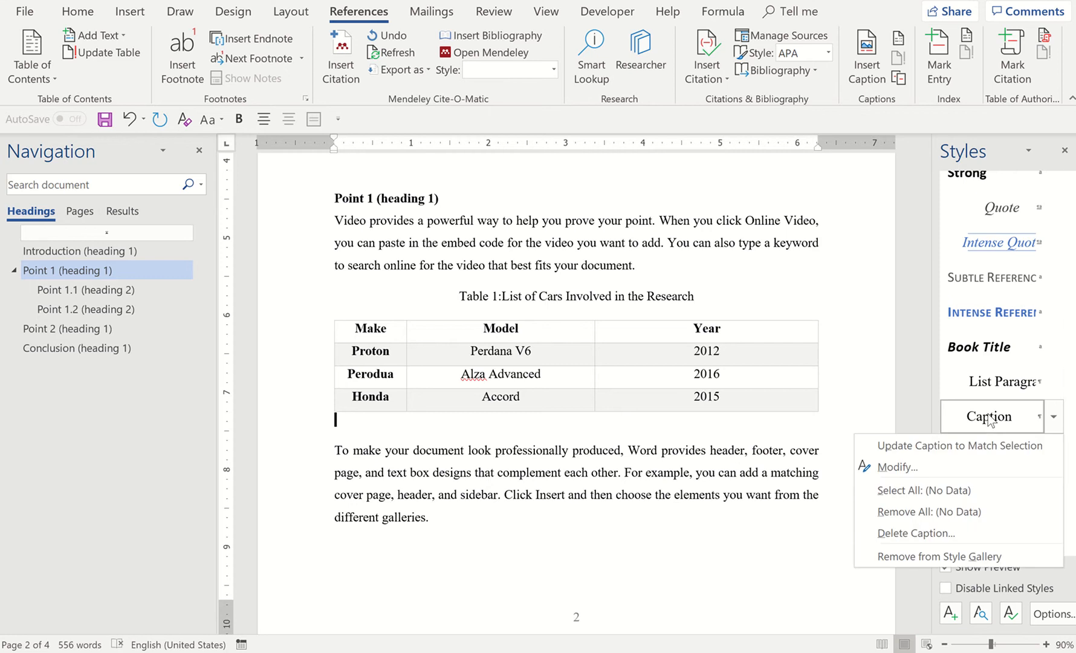
pyautogui.click(934, 461)
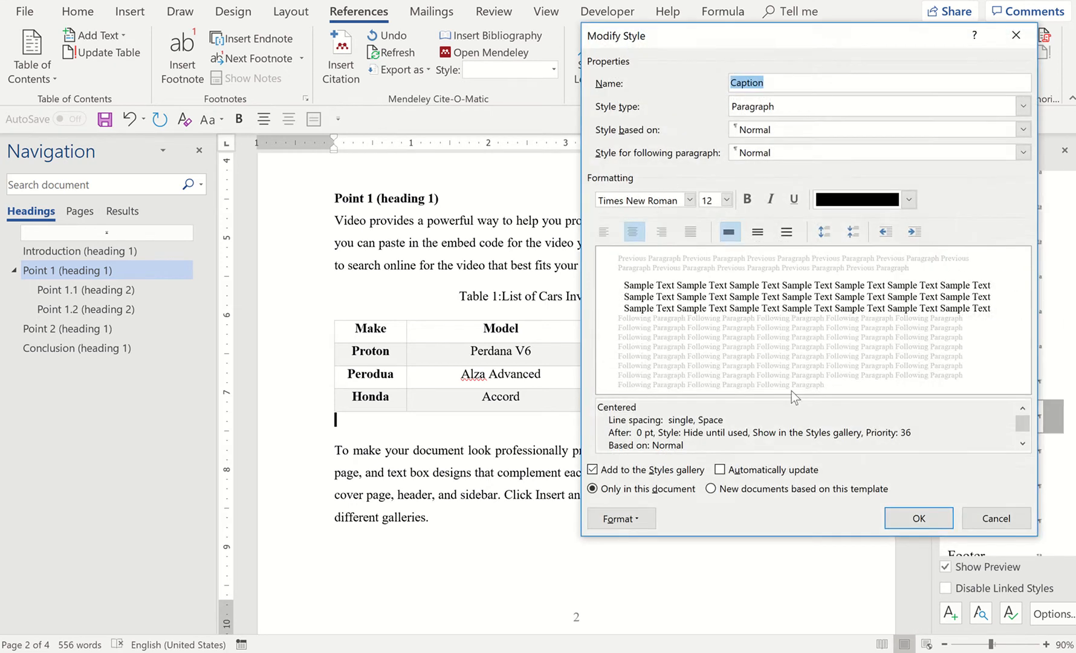
pyautogui.click(648, 520)
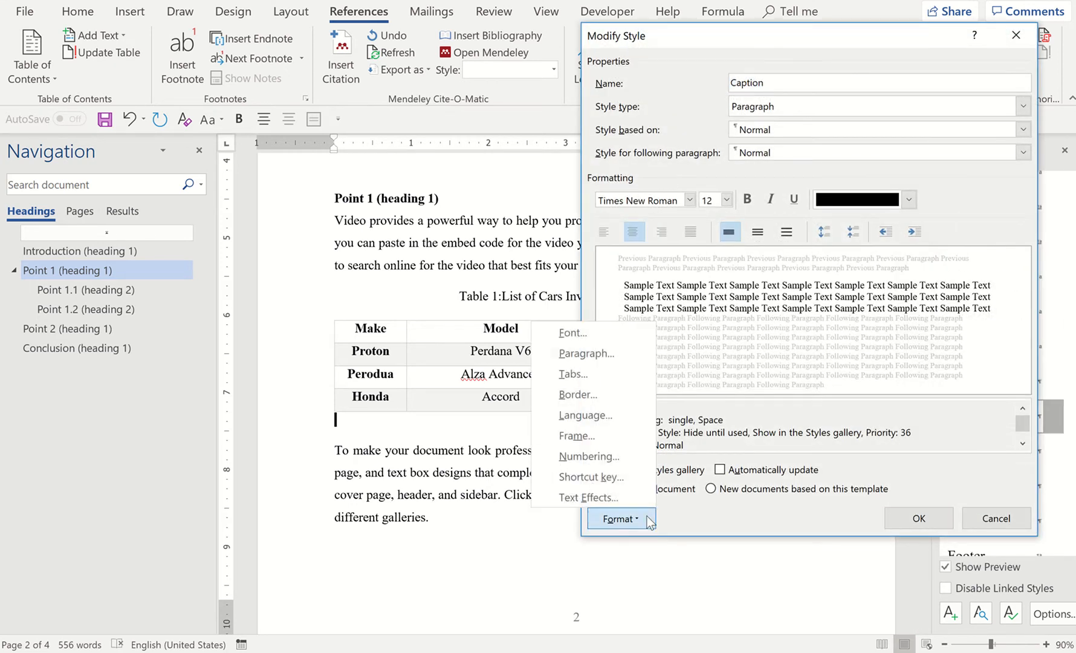
pyautogui.click(610, 357)
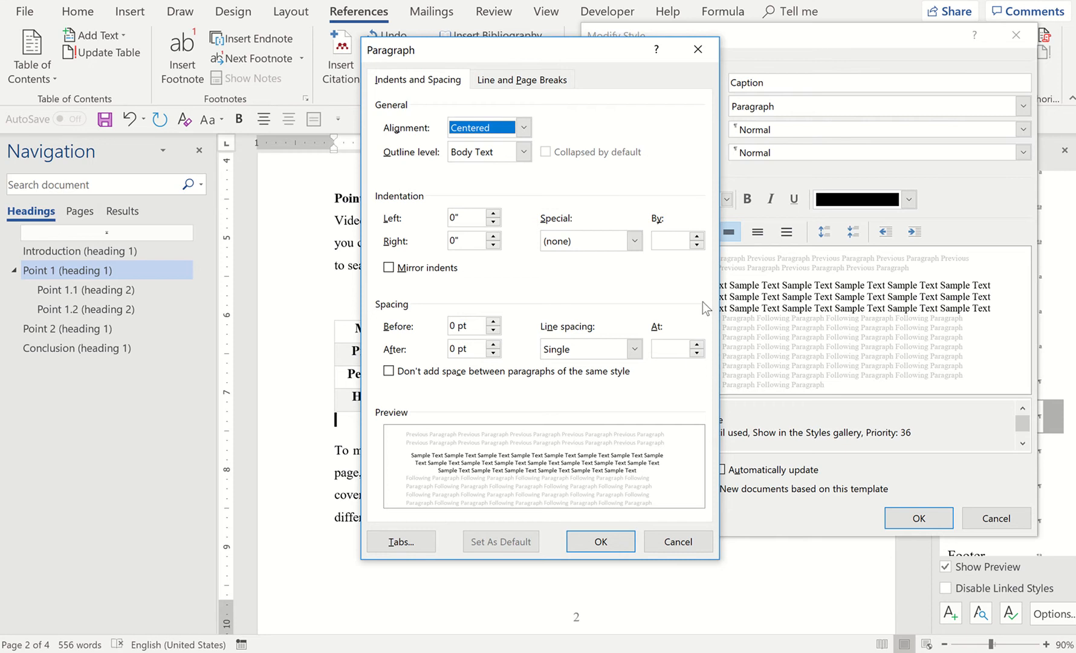
pyautogui.click(697, 354)
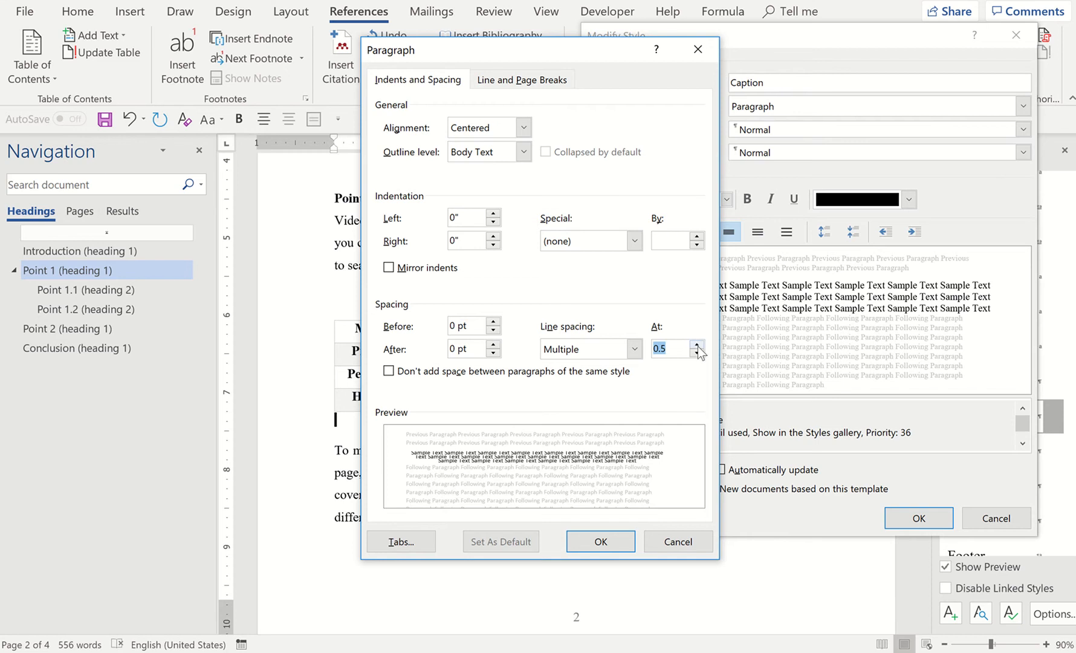
pyautogui.click(697, 344)
pyautogui.click(697, 344)
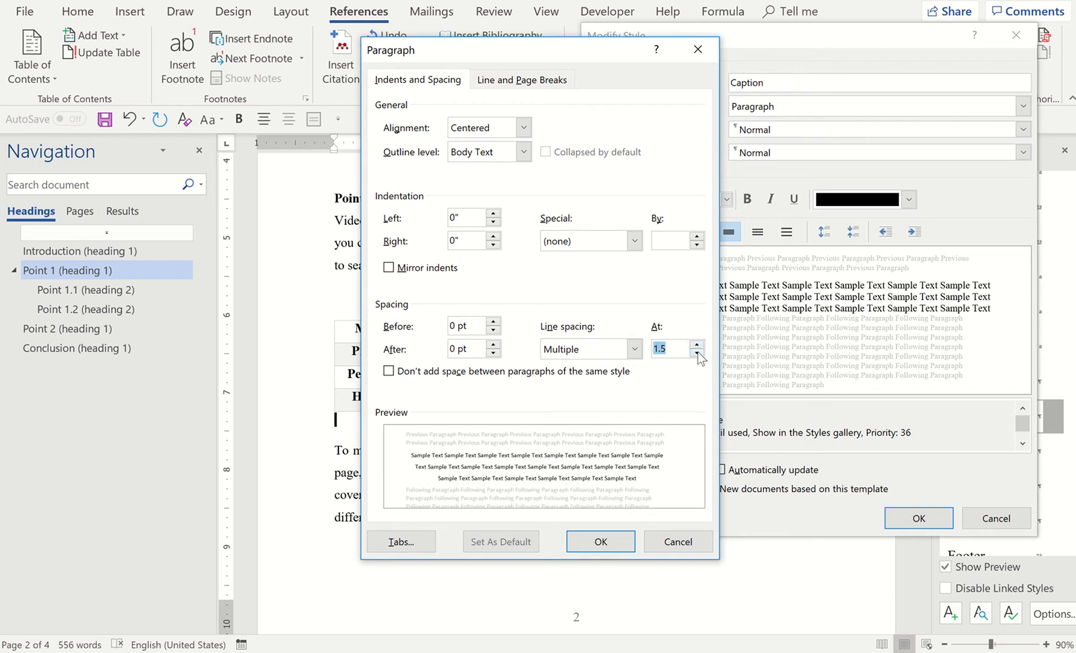
pyautogui.click(698, 355)
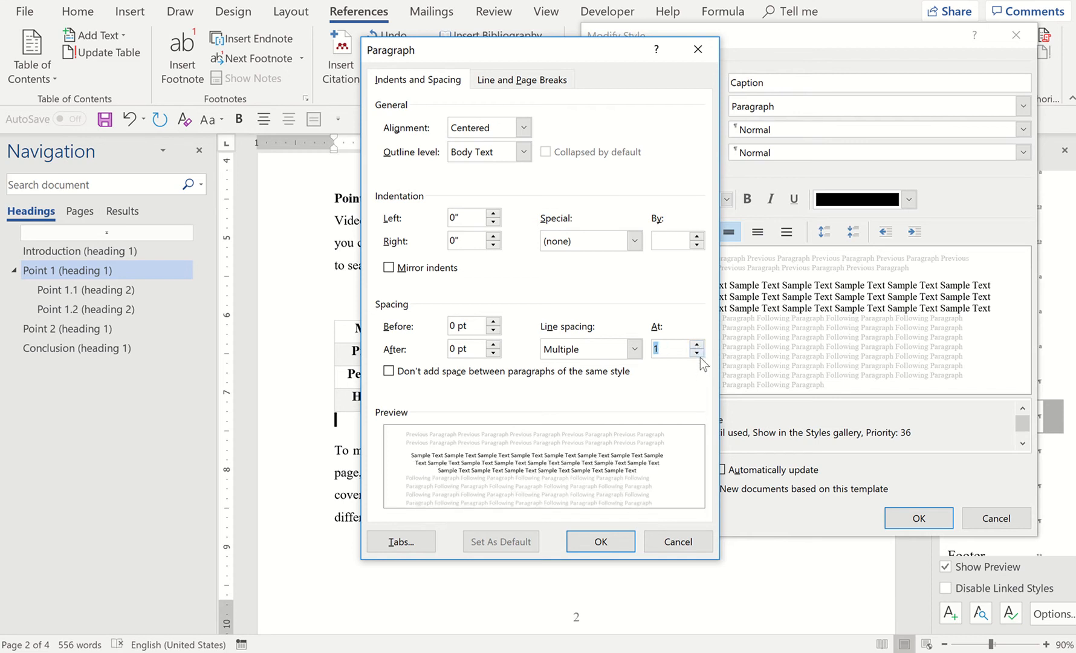
pyautogui.click(699, 355)
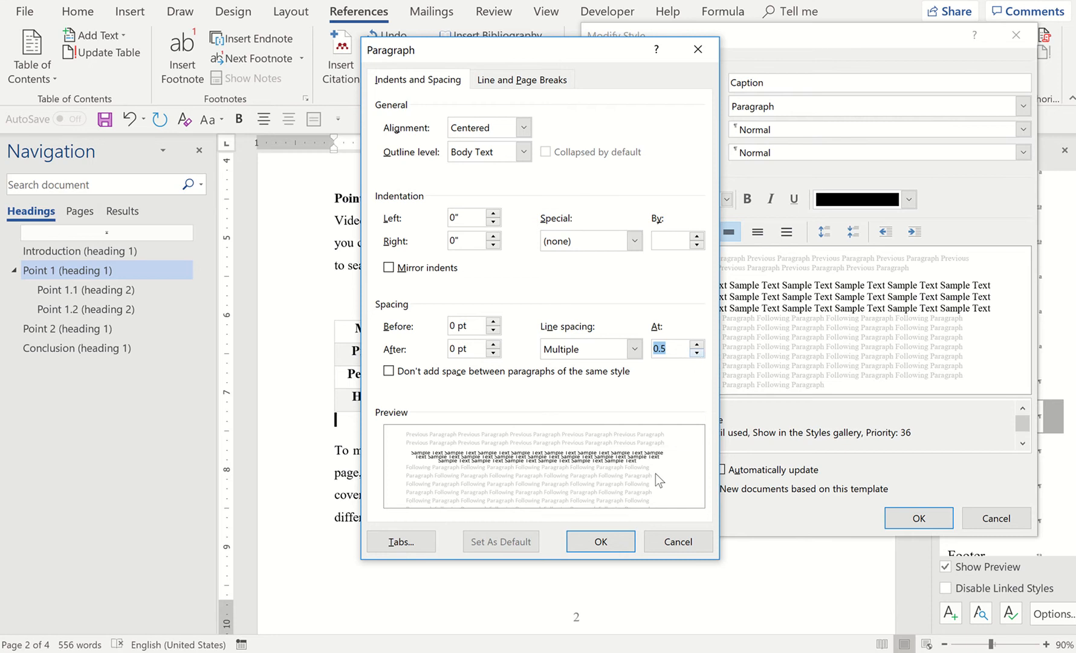
# Set the Caption style's line spacing to Single and insert a blank line above the Table 1 caption
pyautogui.click(634, 349)
pyautogui.click(586, 367)
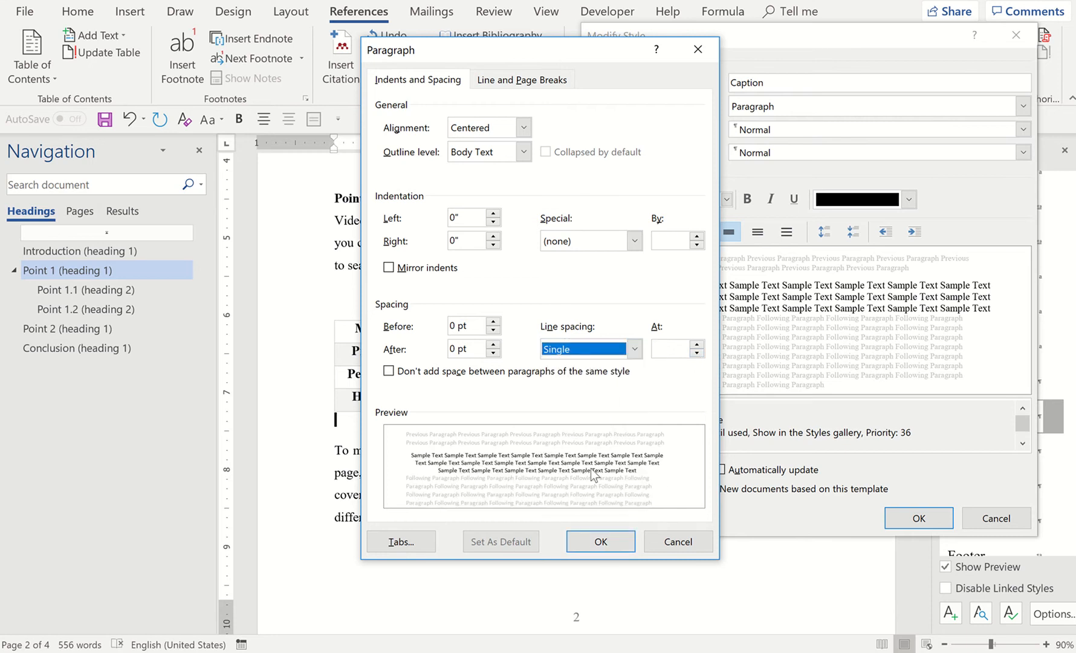
pyautogui.click(586, 540)
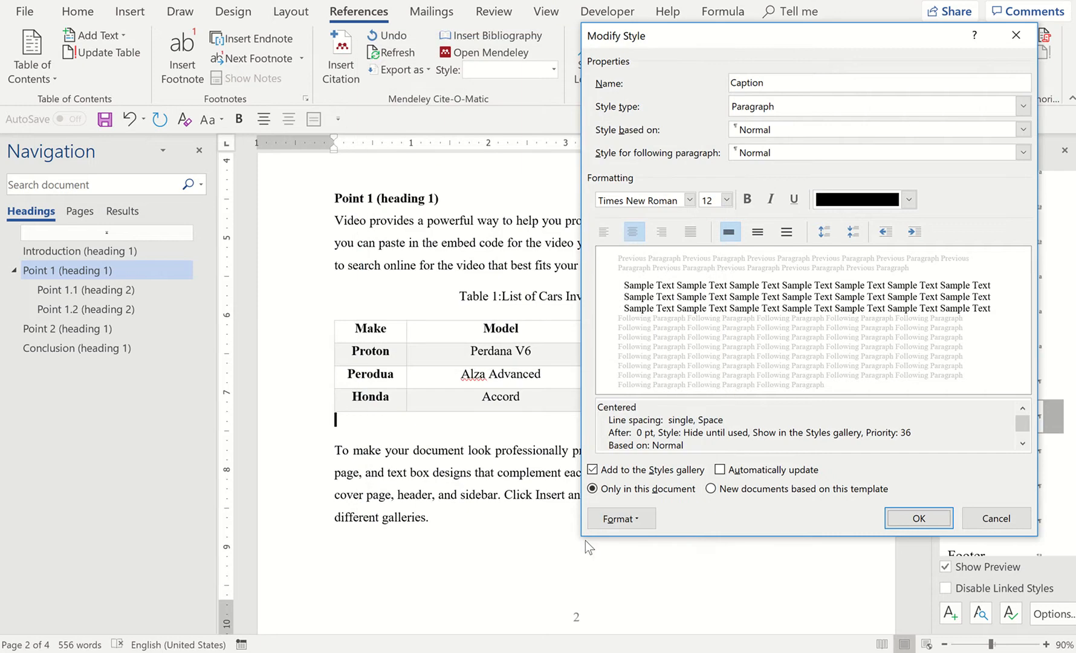
pyautogui.click(902, 521)
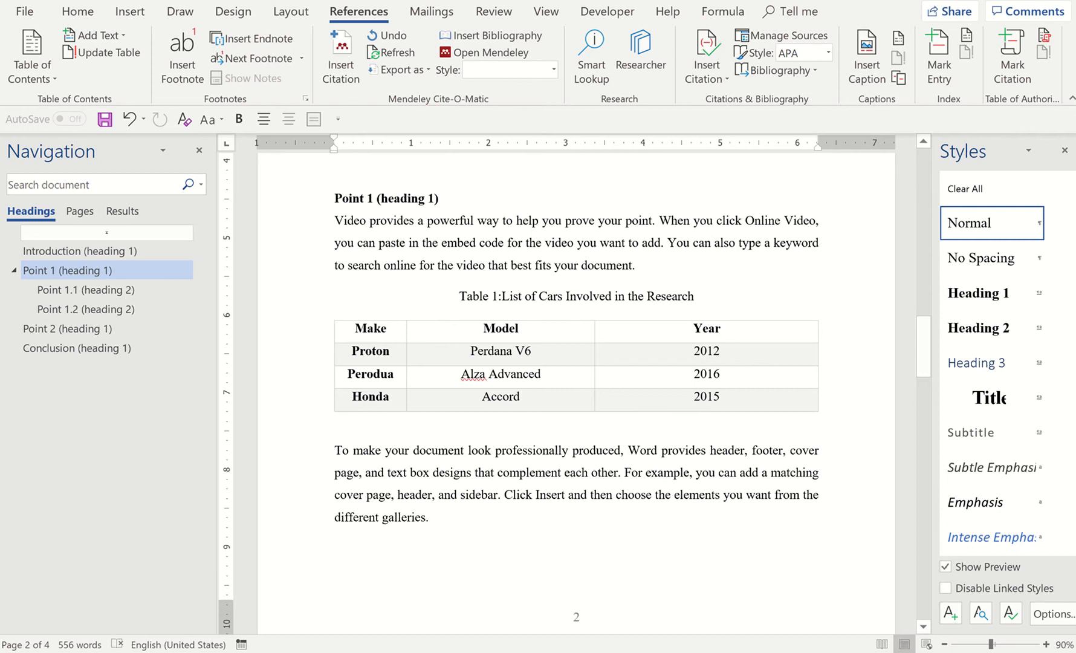
pyautogui.press('Return')
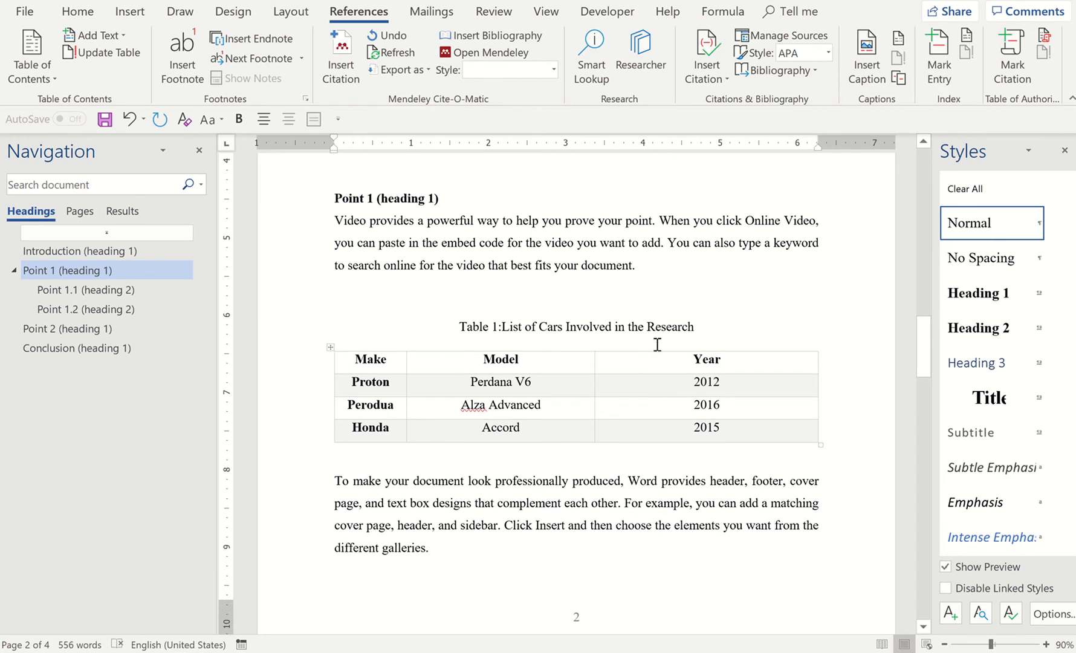
# Insert the caption "Table 2:List of Motorcyles Involved in the Research" above the motorcycle table under Point 1.1
pyautogui.scroll(-10, 658, 345)
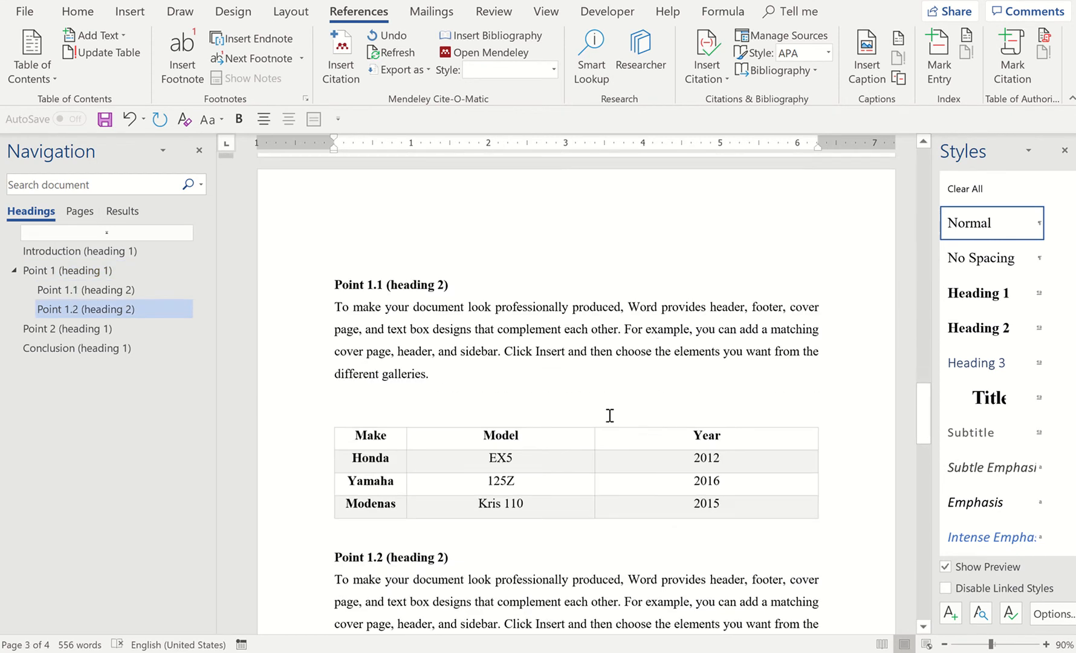
pyautogui.click(597, 432)
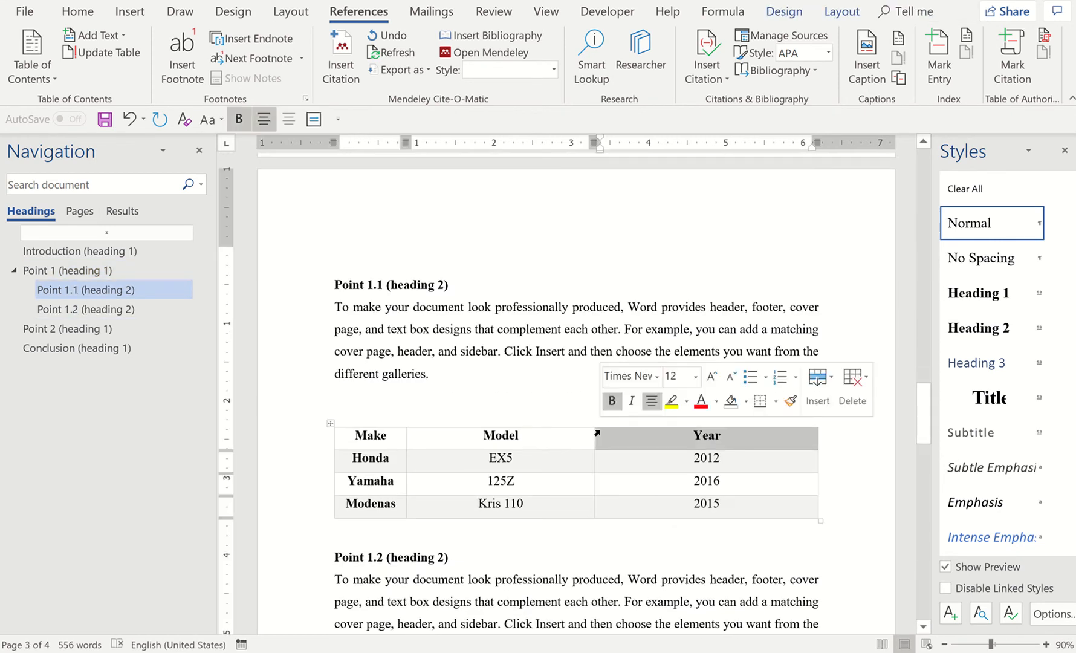
pyautogui.click(330, 424)
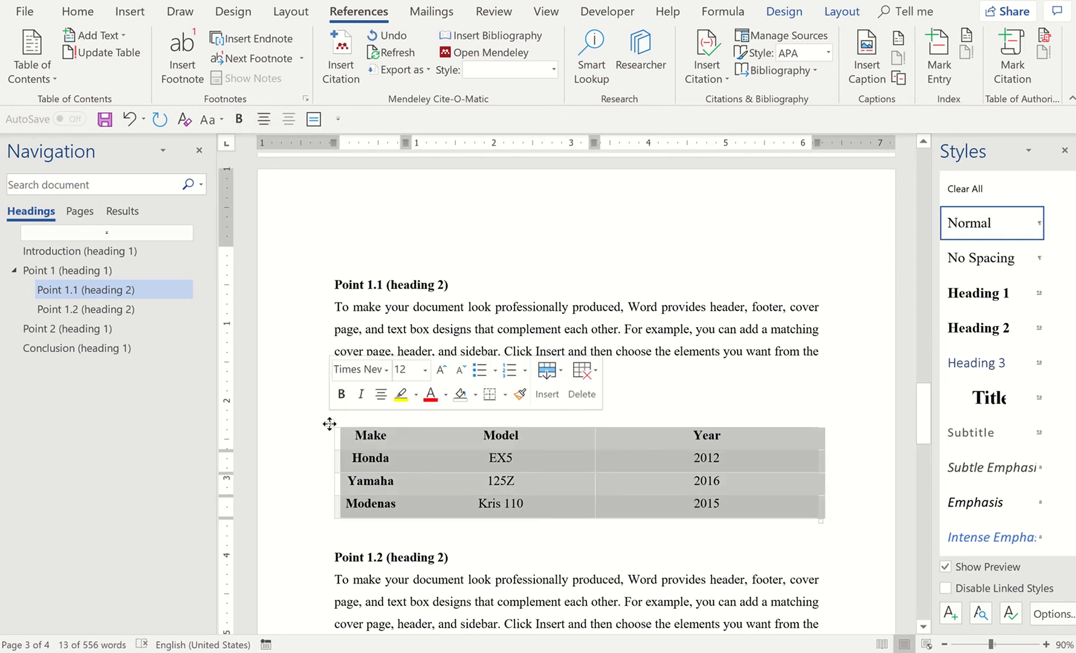
pyautogui.click(881, 69)
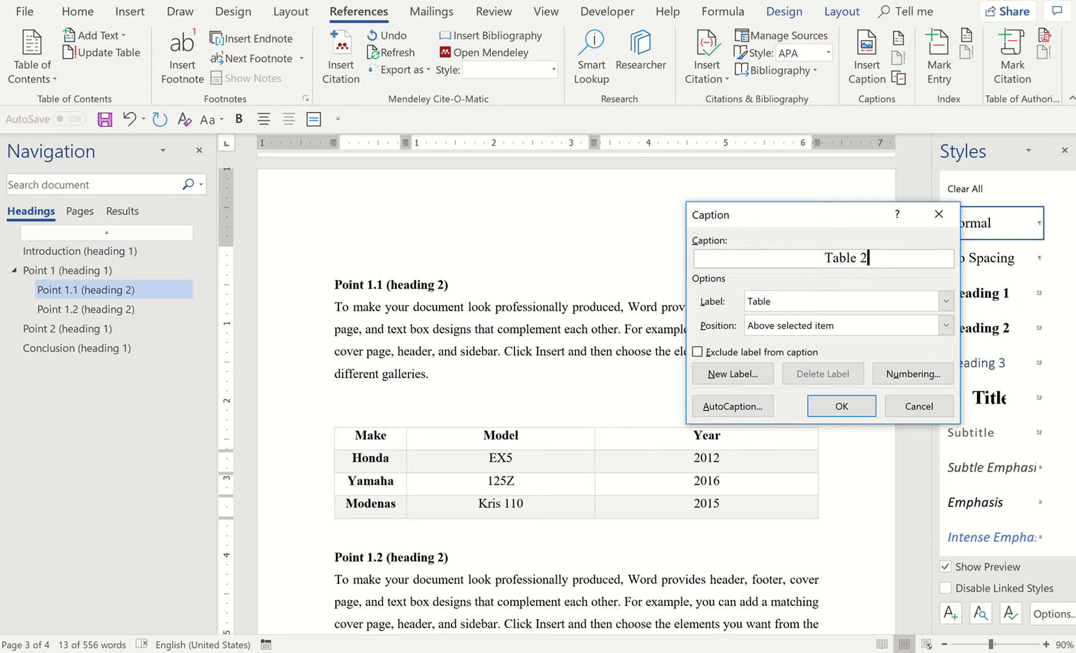
pyautogui.write(':')
pyautogui.write('List o')
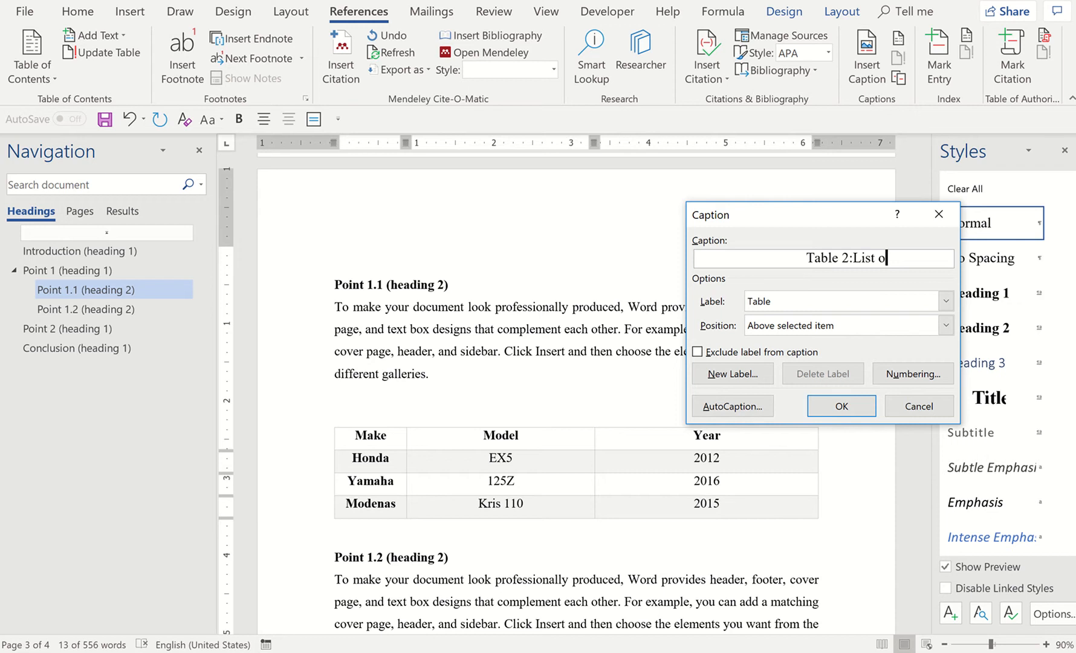
pyautogui.write('f Moto')
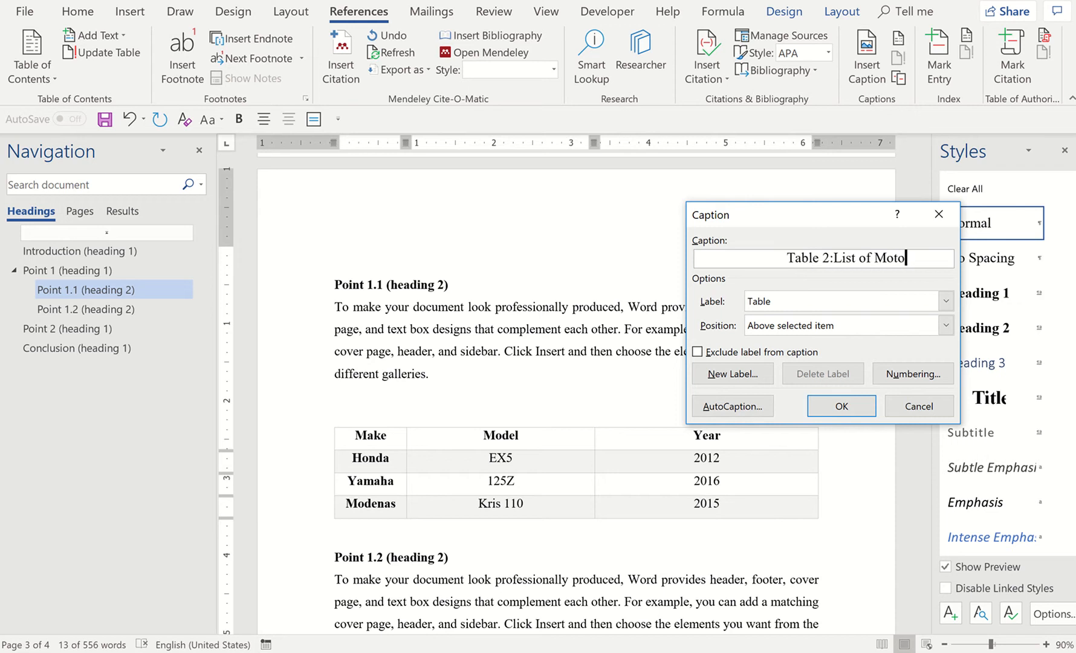
pyautogui.write('rcyles ')
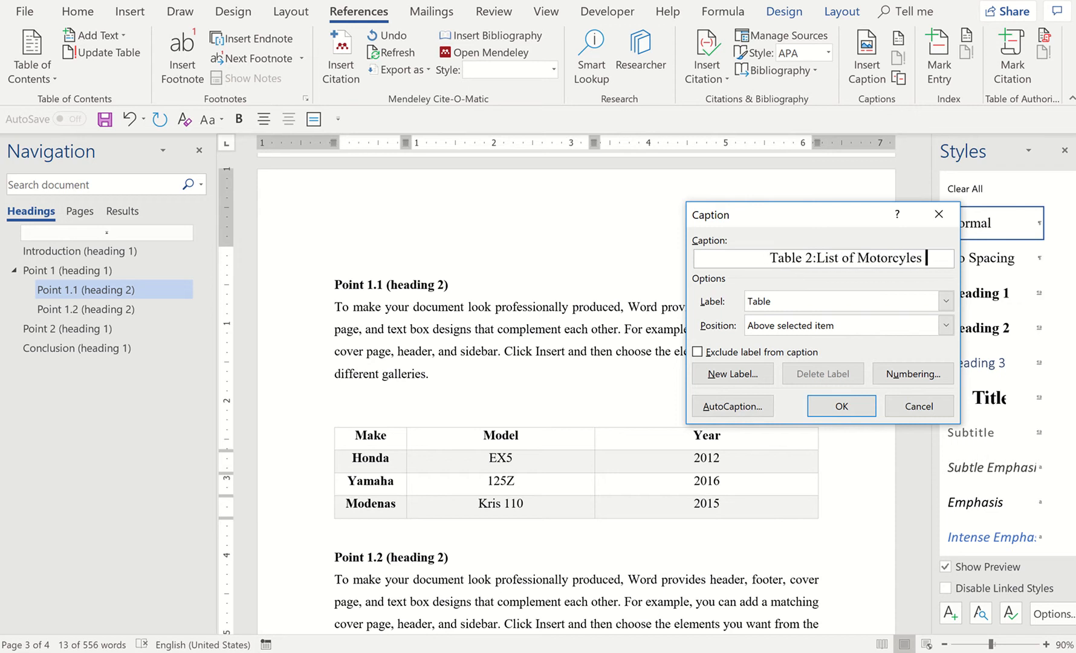
pyautogui.write('Inv')
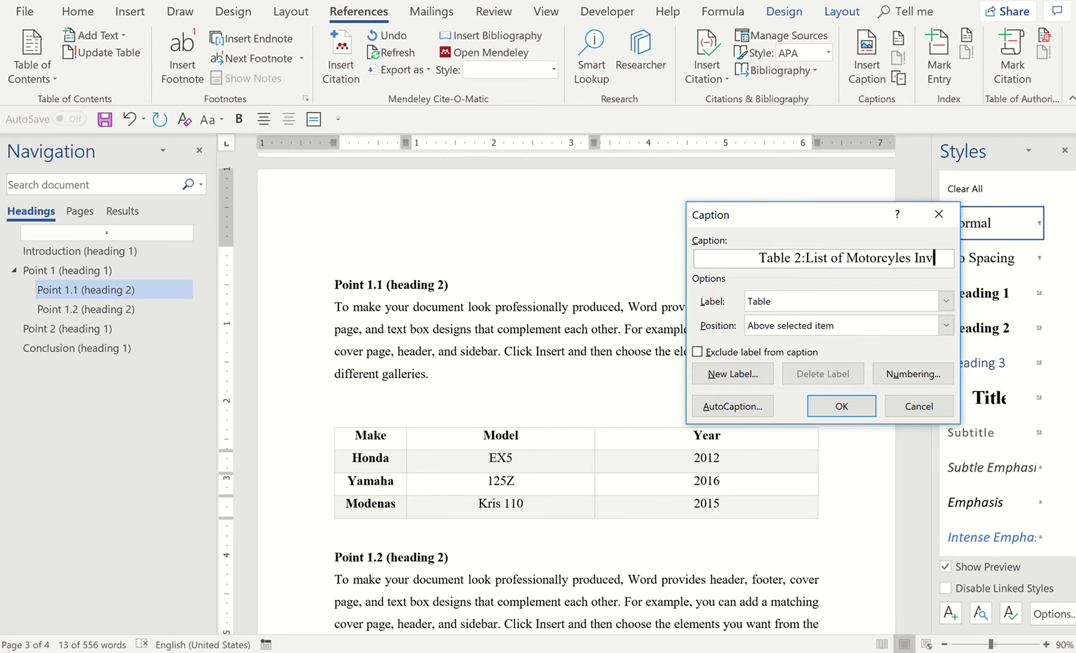
pyautogui.write('olved in')
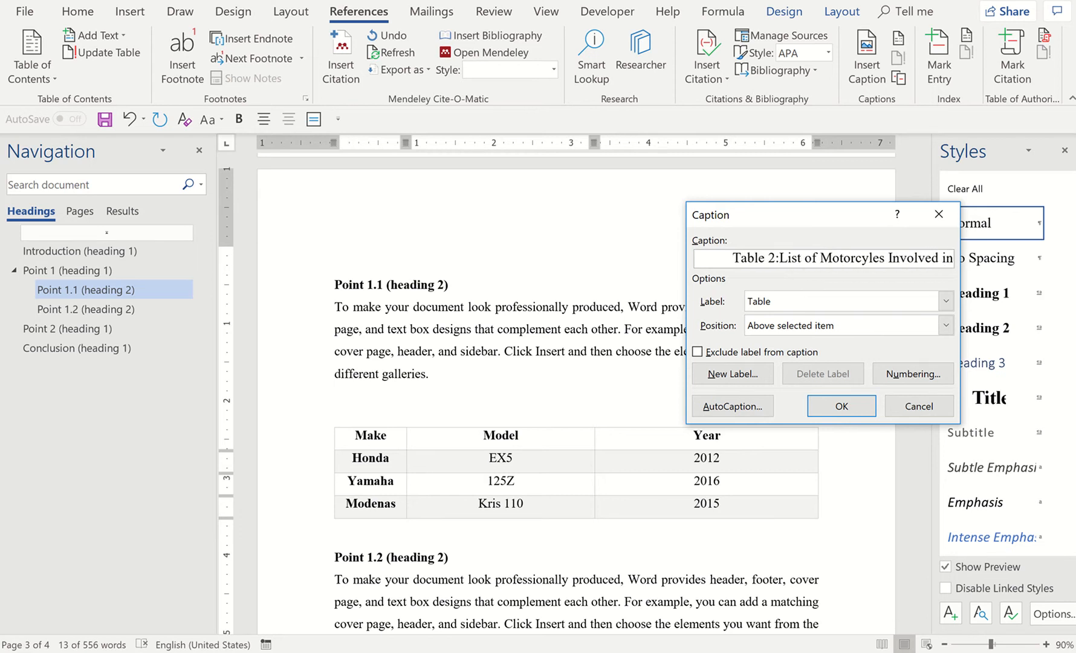
pyautogui.write(' the Re')
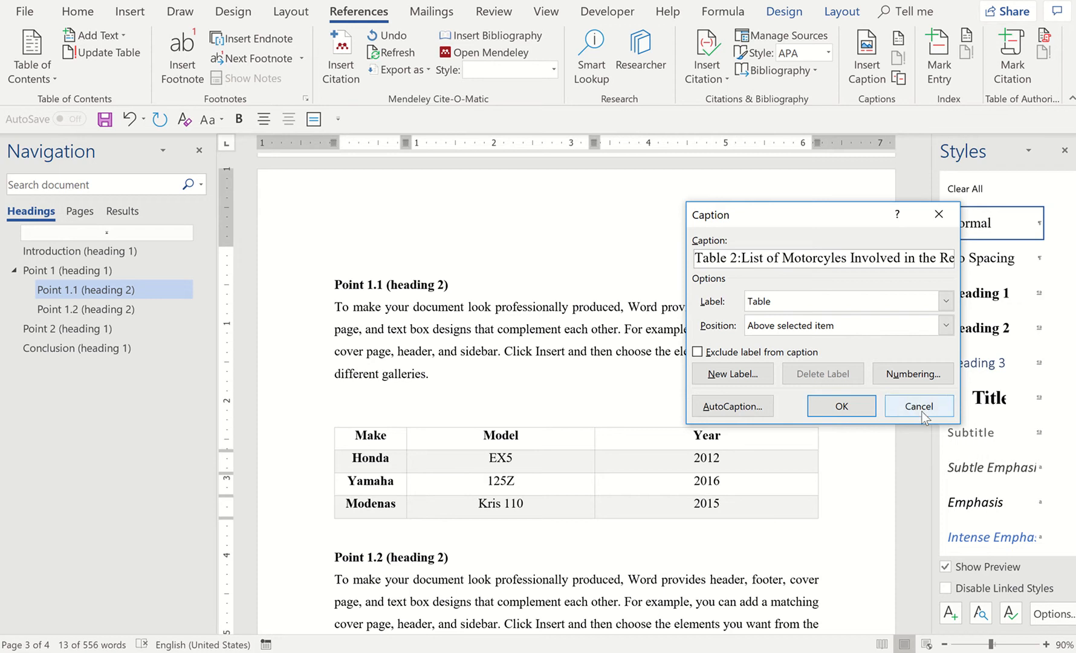
pyautogui.click(835, 407)
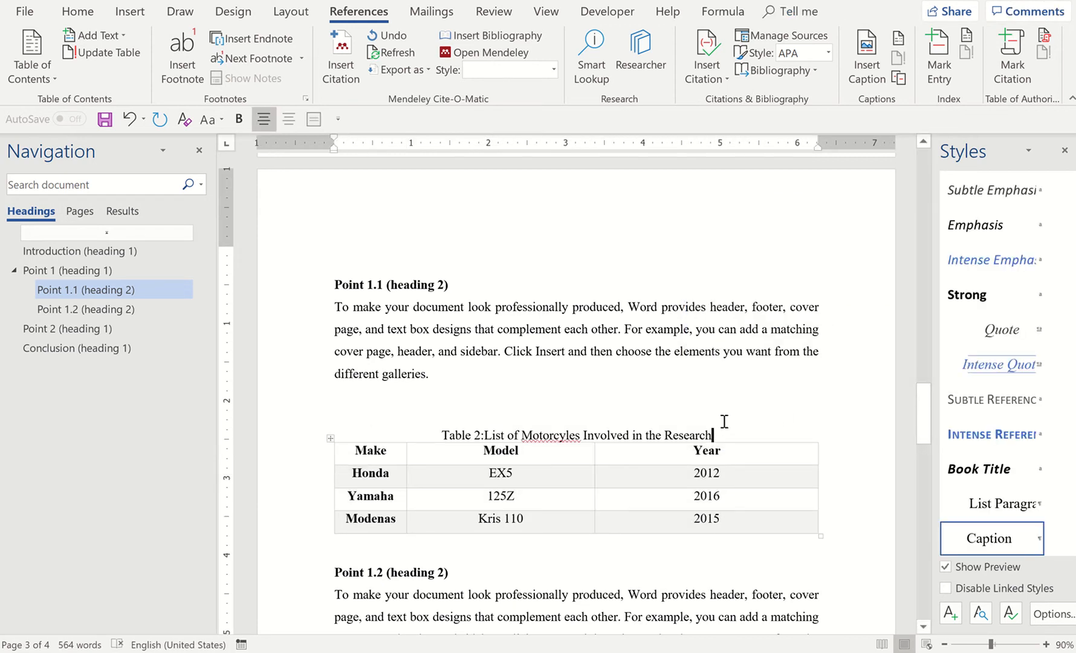
# Correct the misspelled word in the Table 2 caption to "Motorcycles"
pyautogui.rightClick(552, 436)
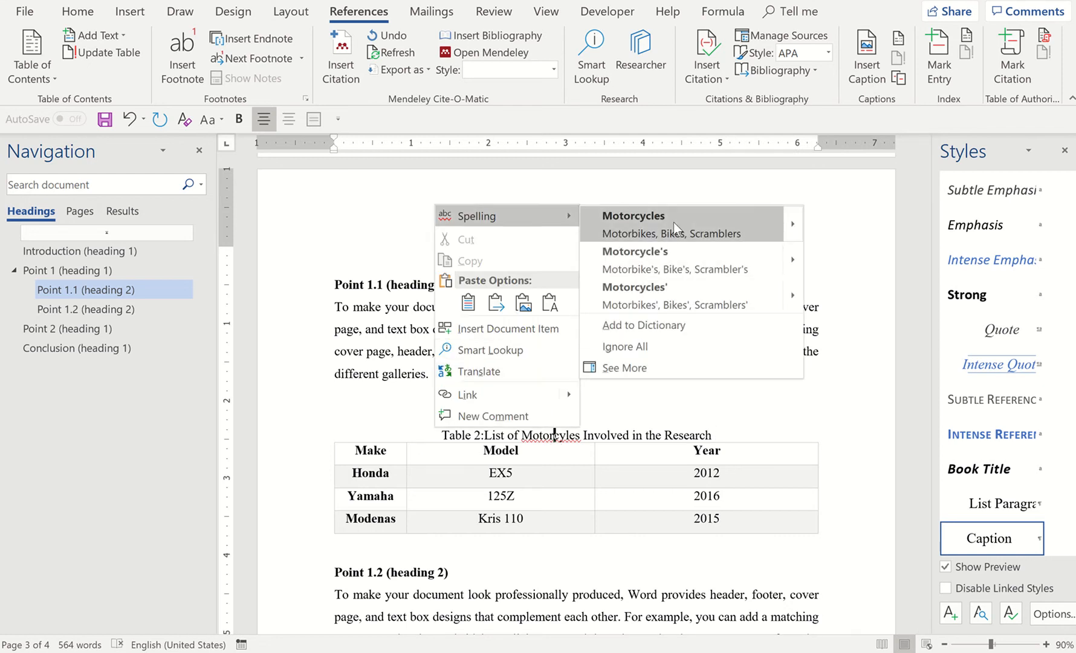
pyautogui.click(673, 223)
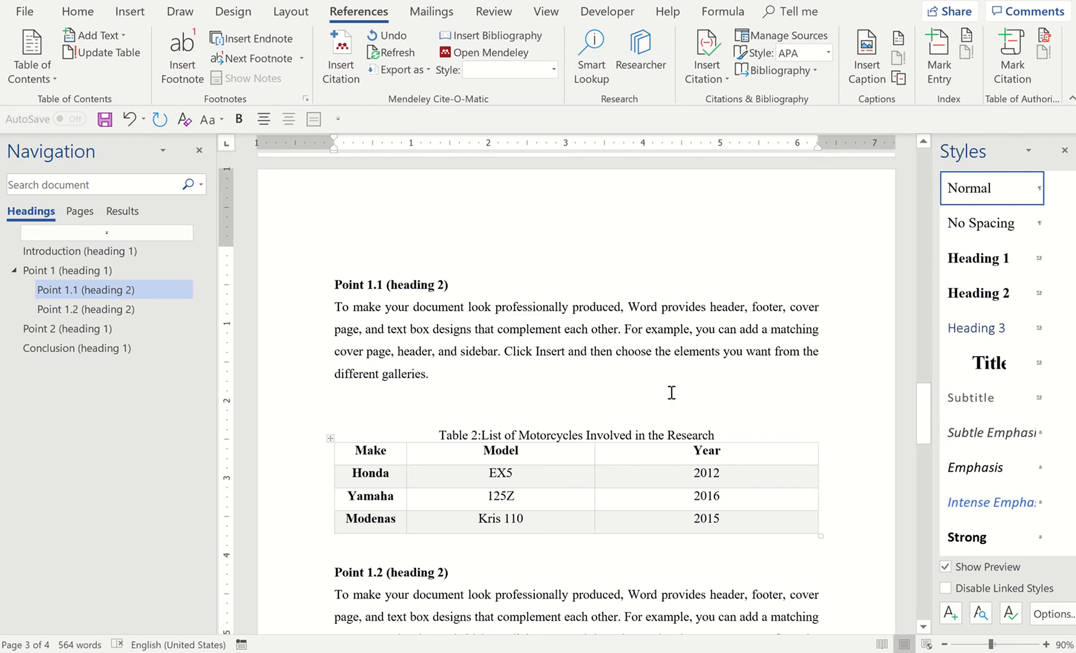
pyautogui.press('BackSpace')
# Try to delete the blank line above the Table 1 caption
pyautogui.scroll(5, 680, 386)
pyautogui.scroll(-5, 680, 387)
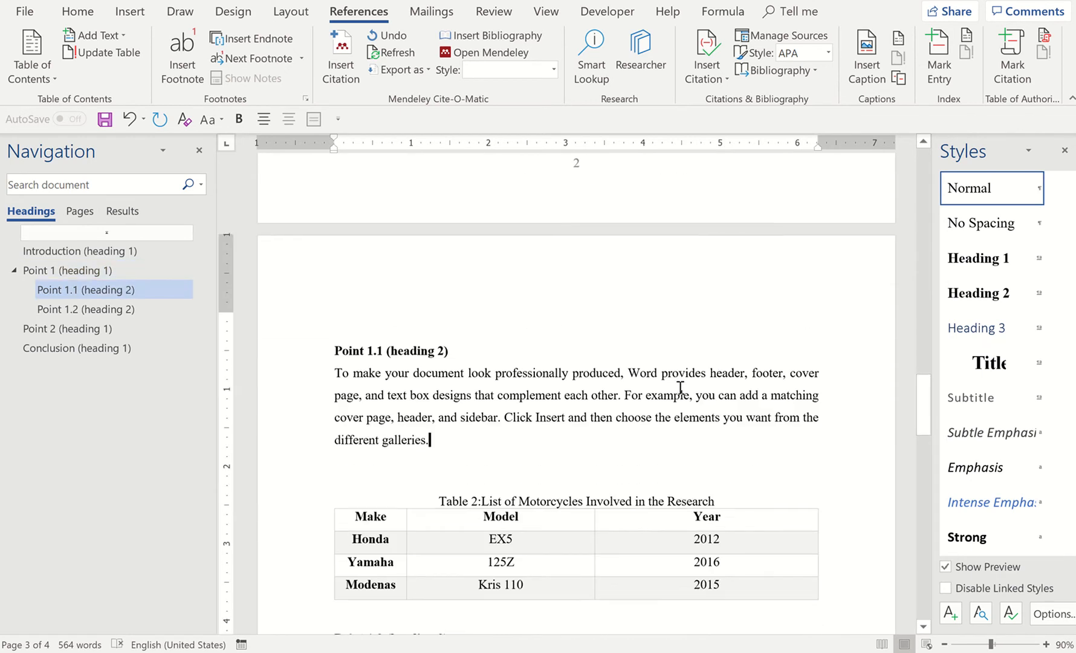
pyautogui.scroll(9, 680, 387)
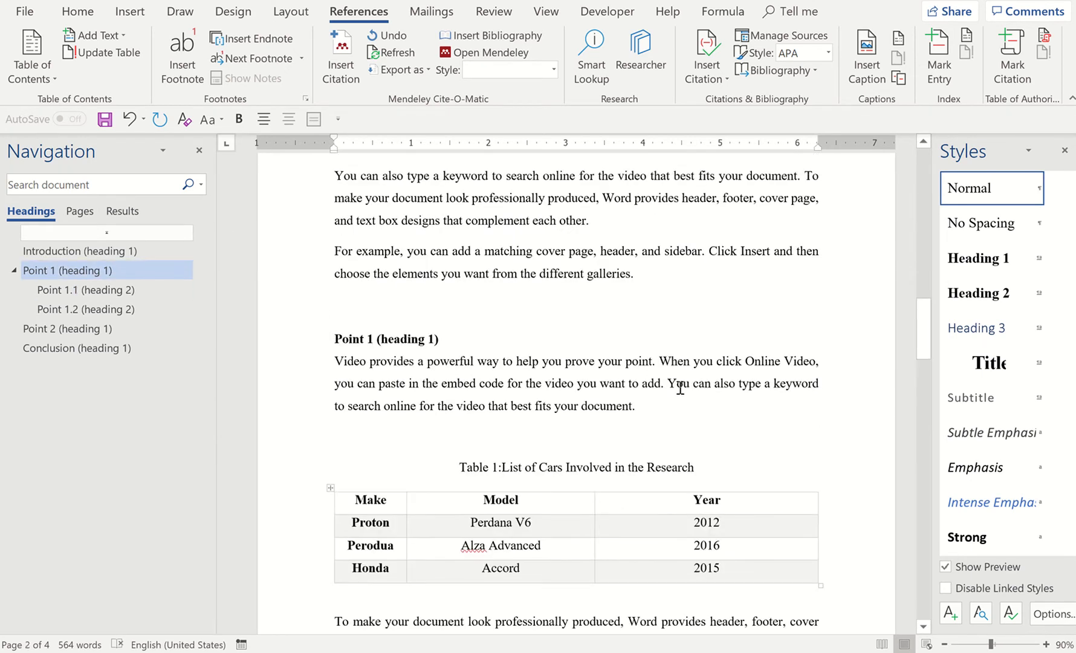
pyautogui.click(647, 481)
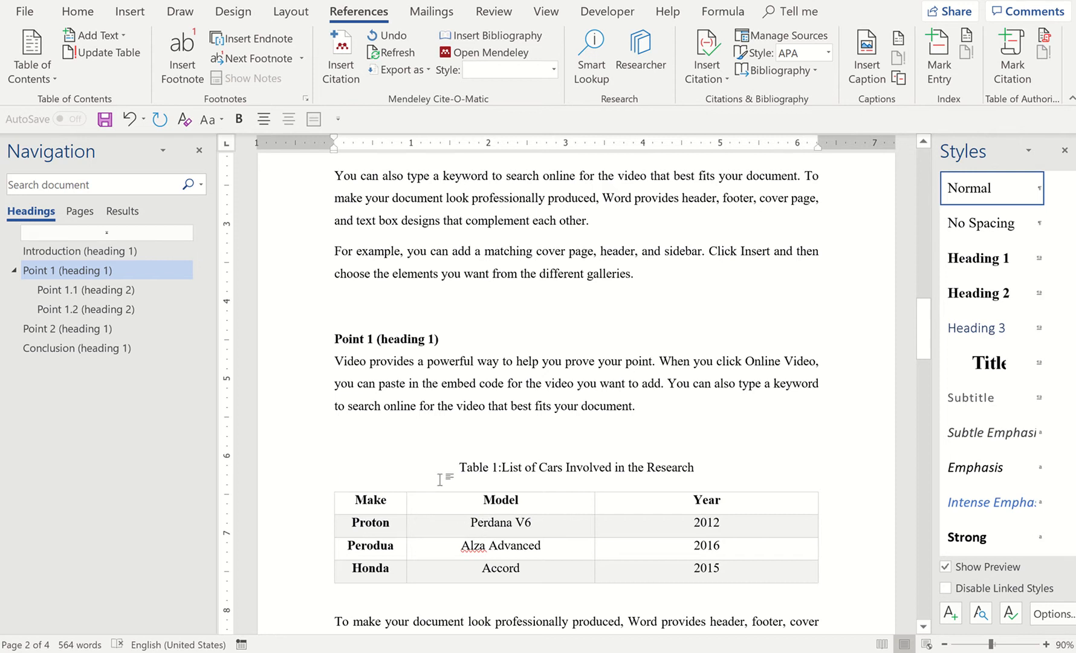
pyautogui.click(461, 447)
pyautogui.press('BackSpace')
pyautogui.press('Return')
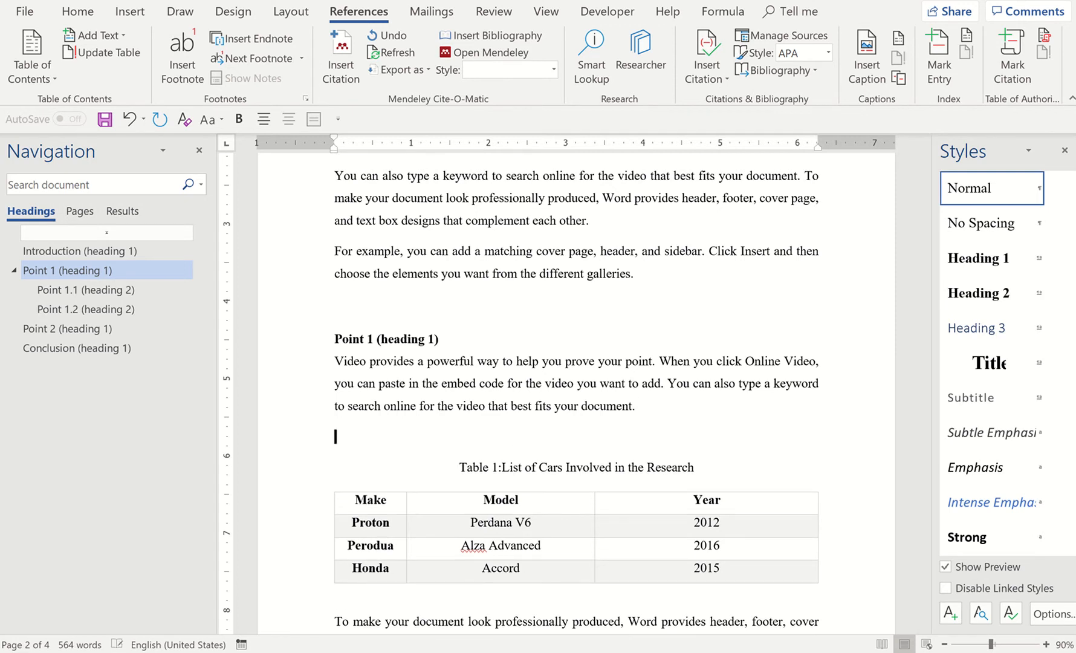
pyautogui.moveTo(453, 473); pyautogui.dragTo(498, 574)
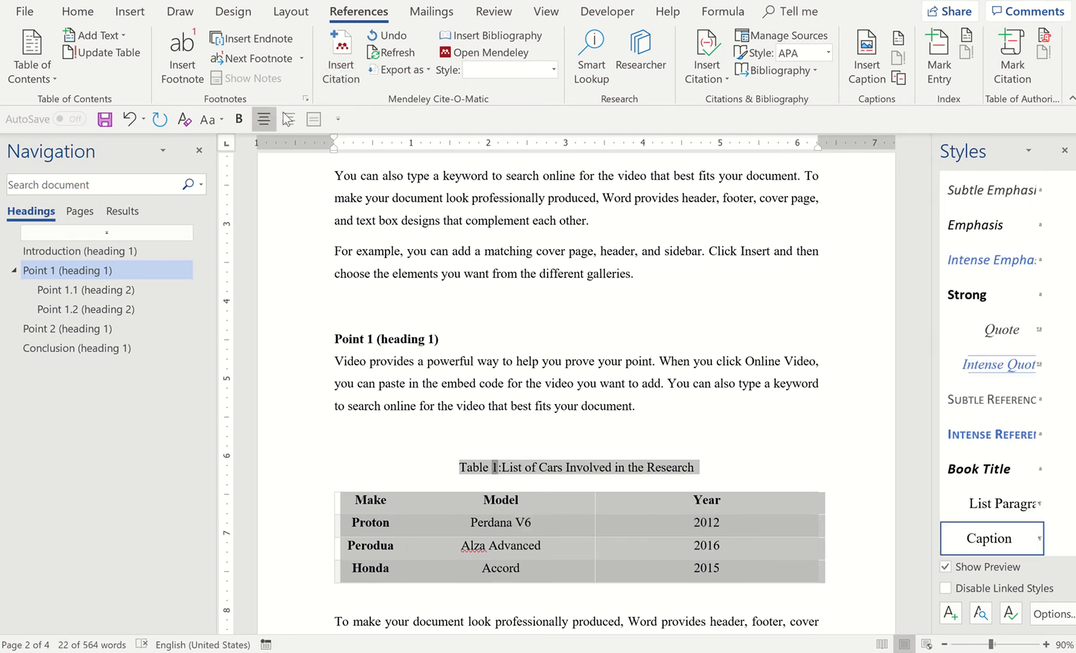
pyautogui.click(609, 346)
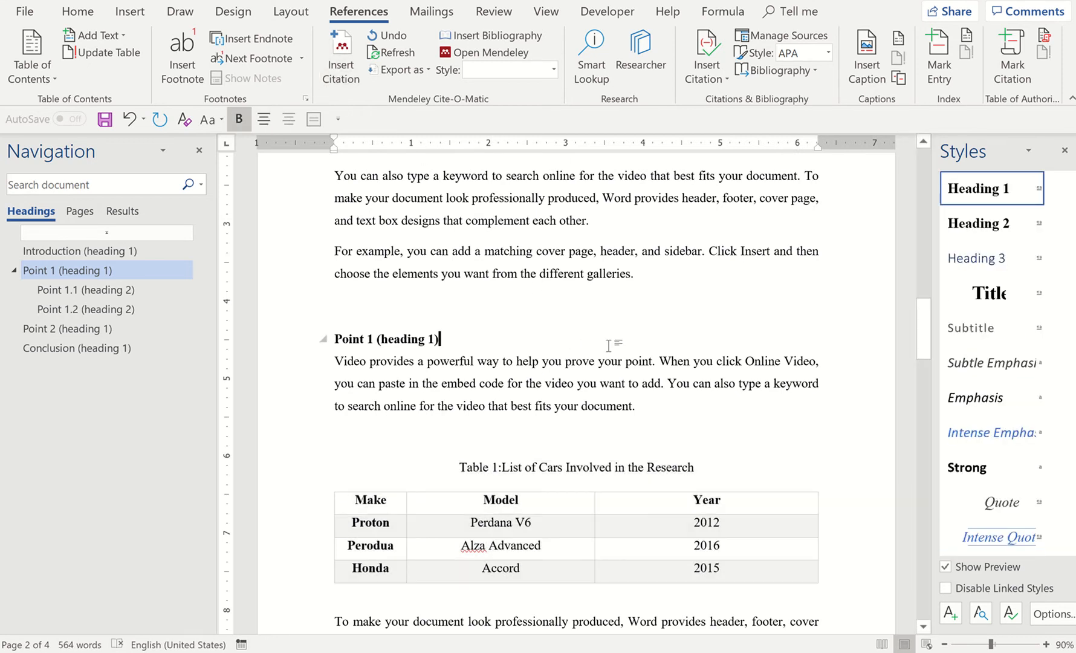
pyautogui.scroll(-10, 609, 345)
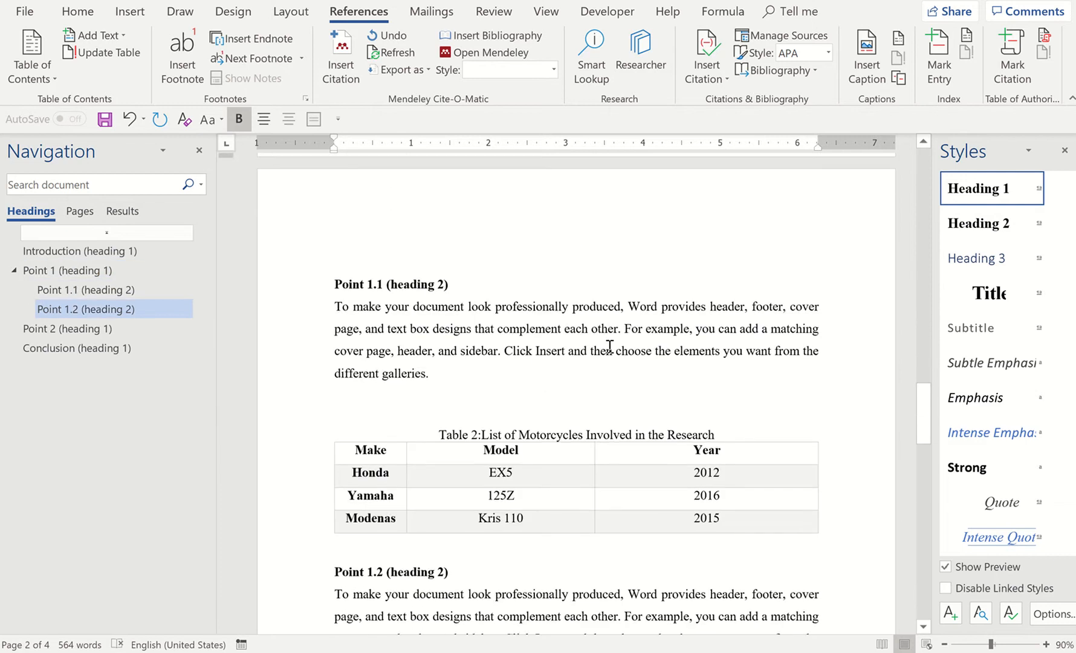
pyautogui.scroll(-2, 610, 346)
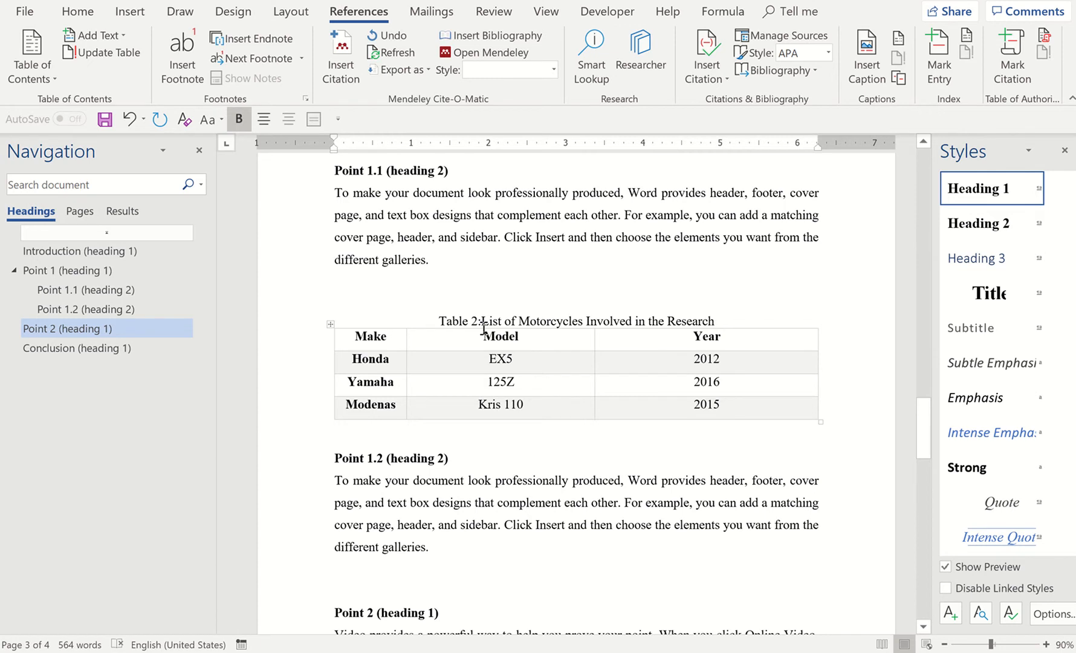
# Insert a Basic Chevron Process SmartArt graphic on the blank line below the Point 1.2 paragraph
pyautogui.scroll(-3, 484, 328)
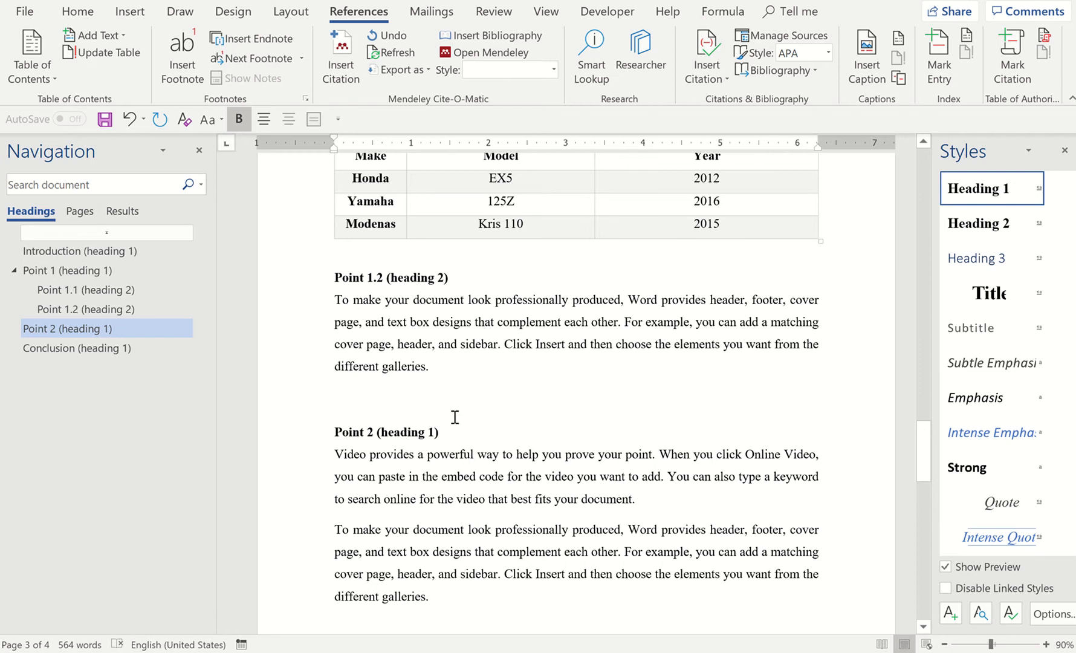
pyautogui.scroll(-2, 454, 417)
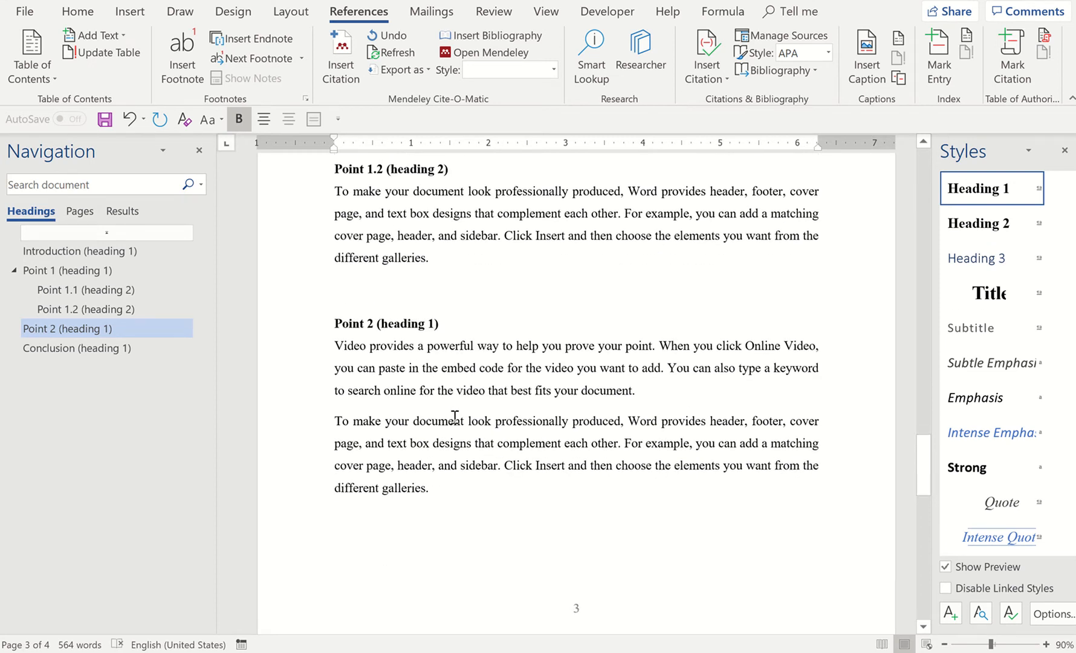
pyautogui.click(388, 300)
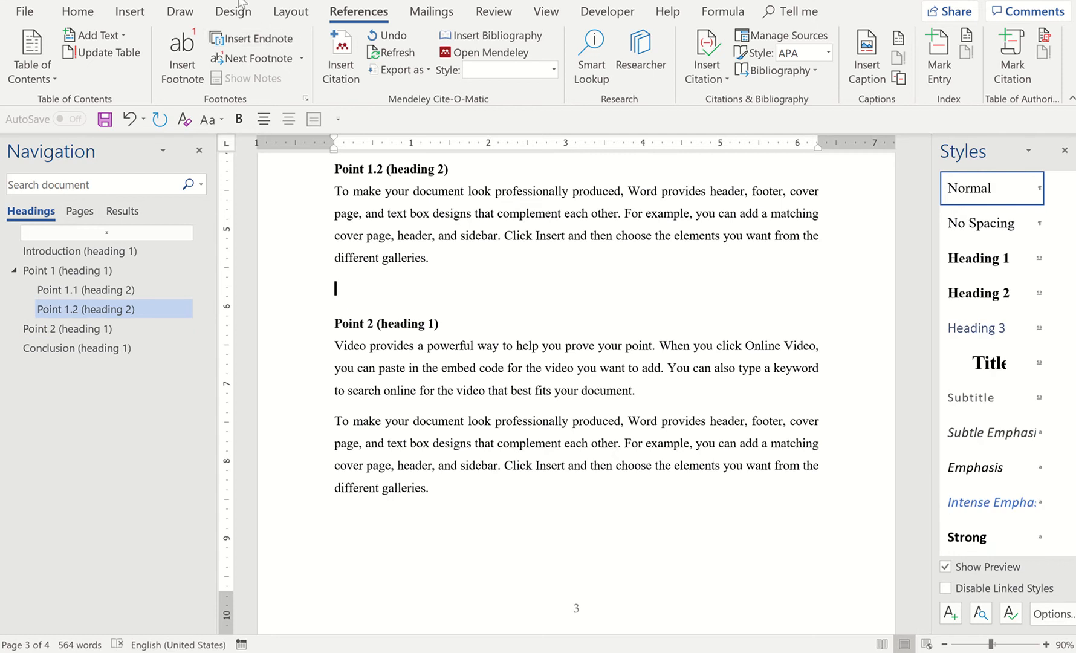
pyautogui.click(129, 14)
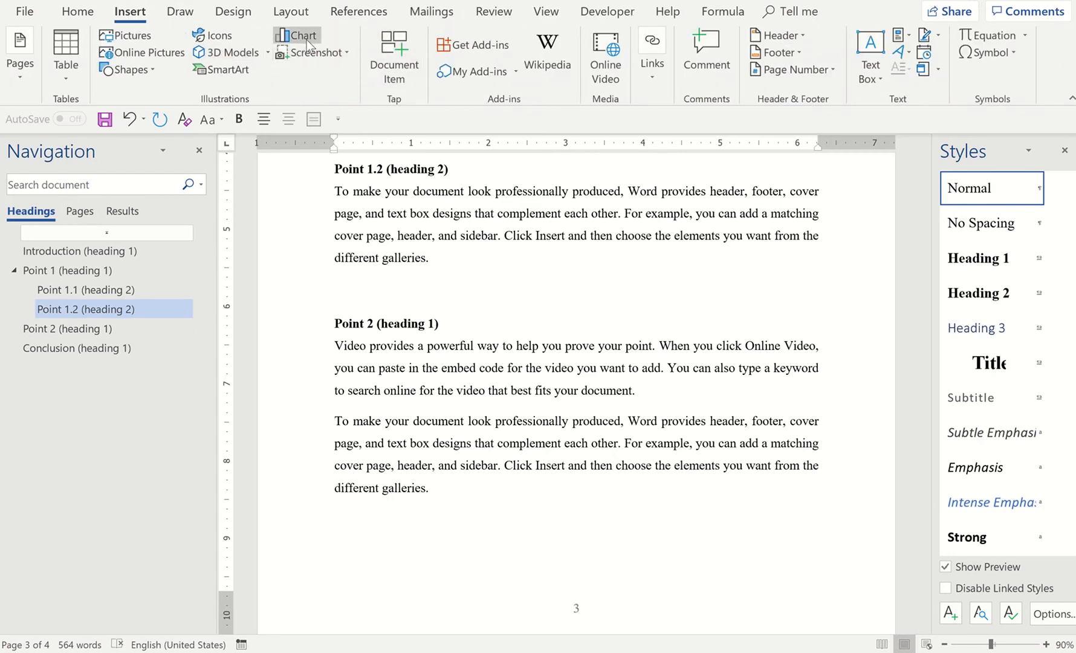
pyautogui.click(222, 70)
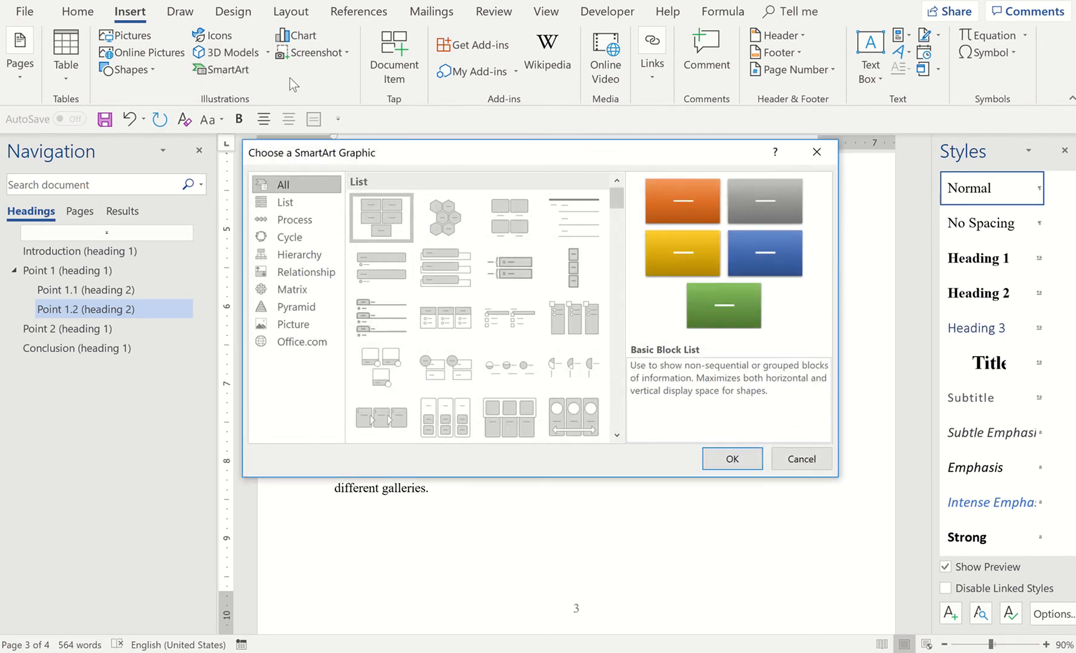
pyautogui.click(289, 224)
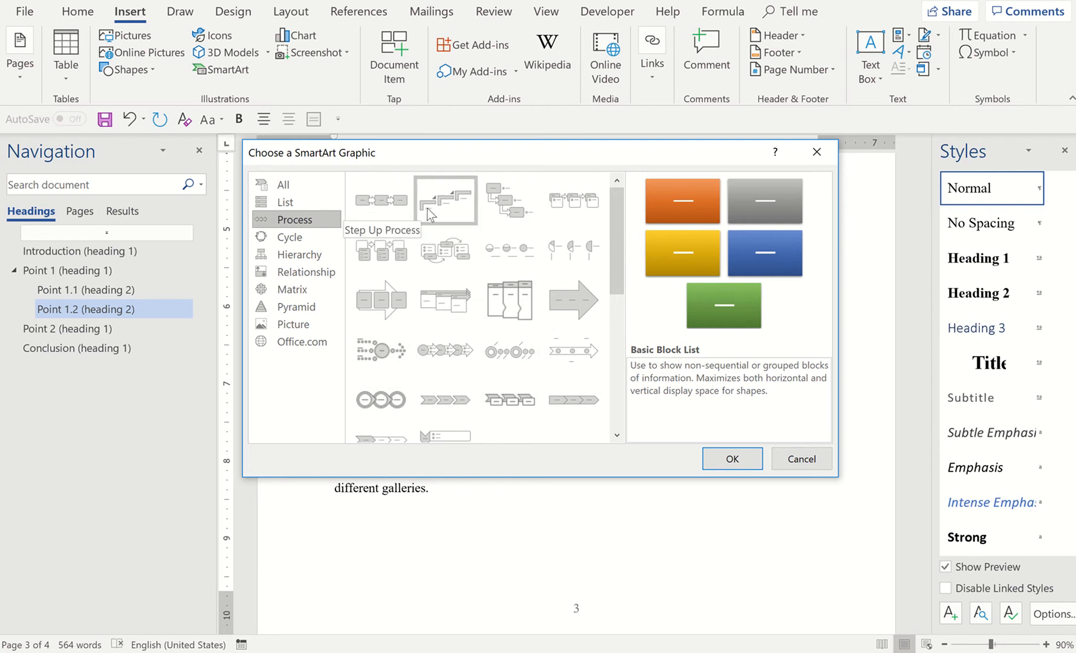
pyautogui.click(442, 400)
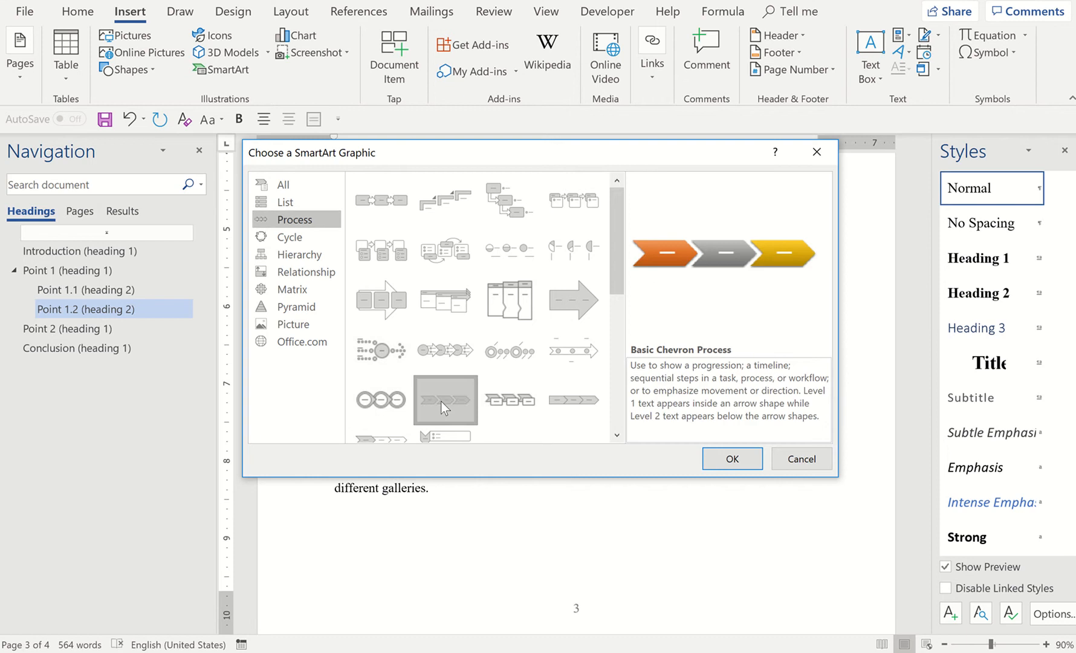
pyautogui.click(730, 459)
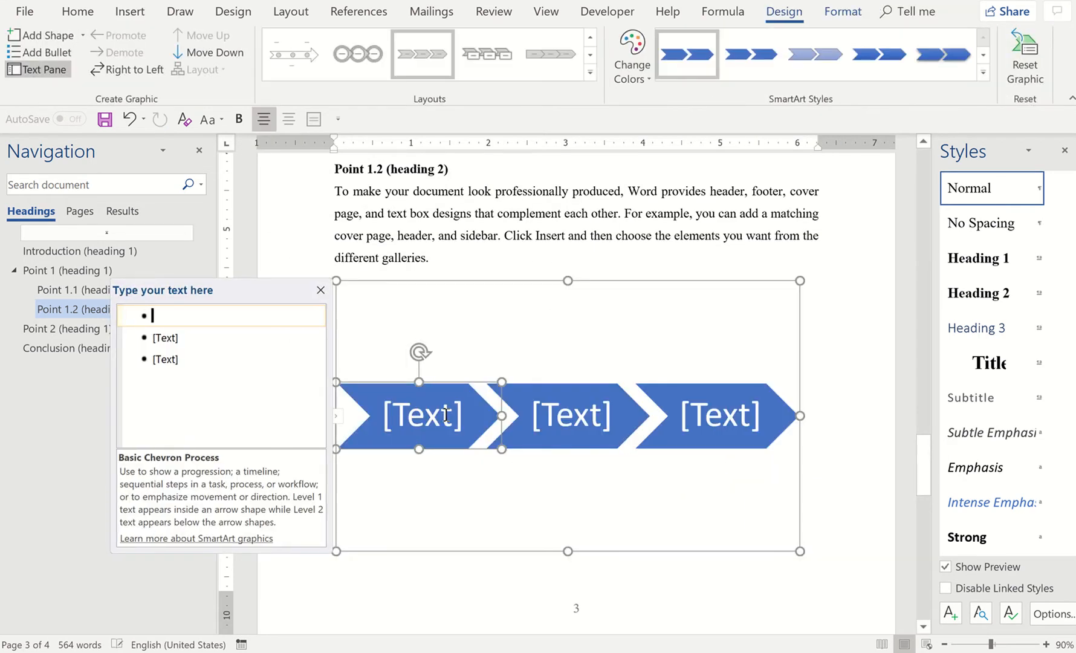
# Enter "Collec" as the start of the first chevron's label in the SmartArt graphic
pyautogui.click(442, 415)
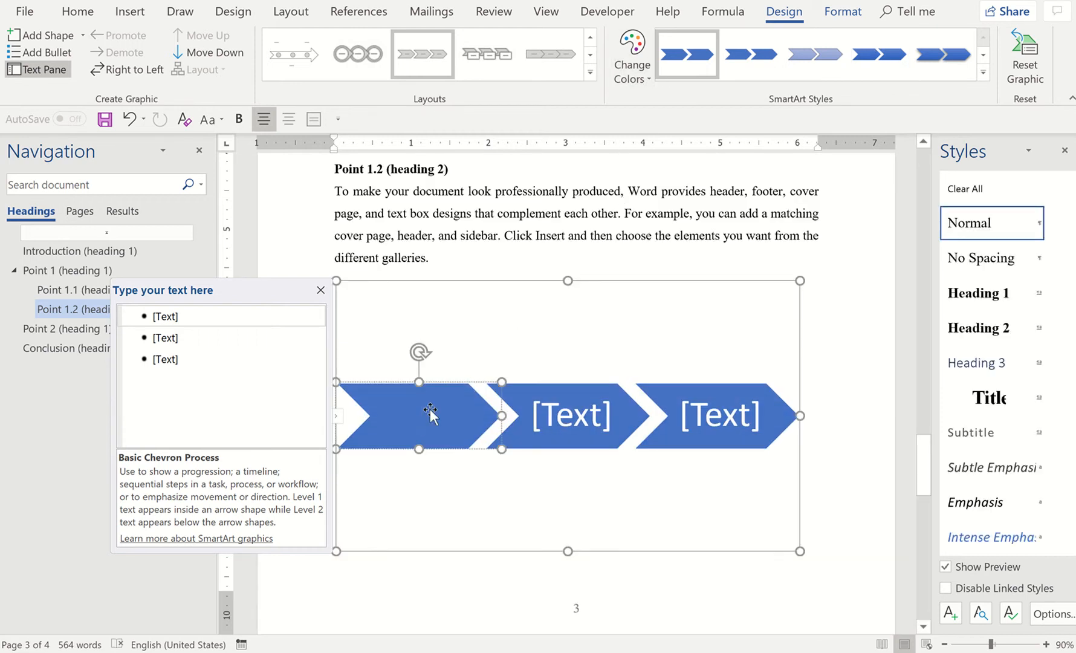
pyautogui.write('Collec')
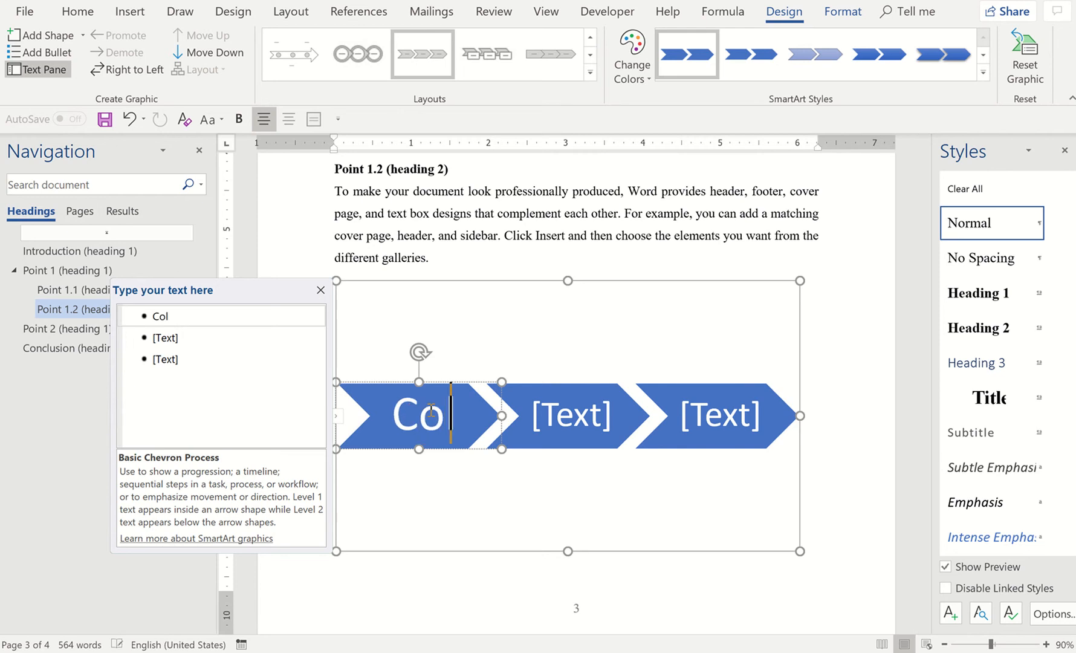
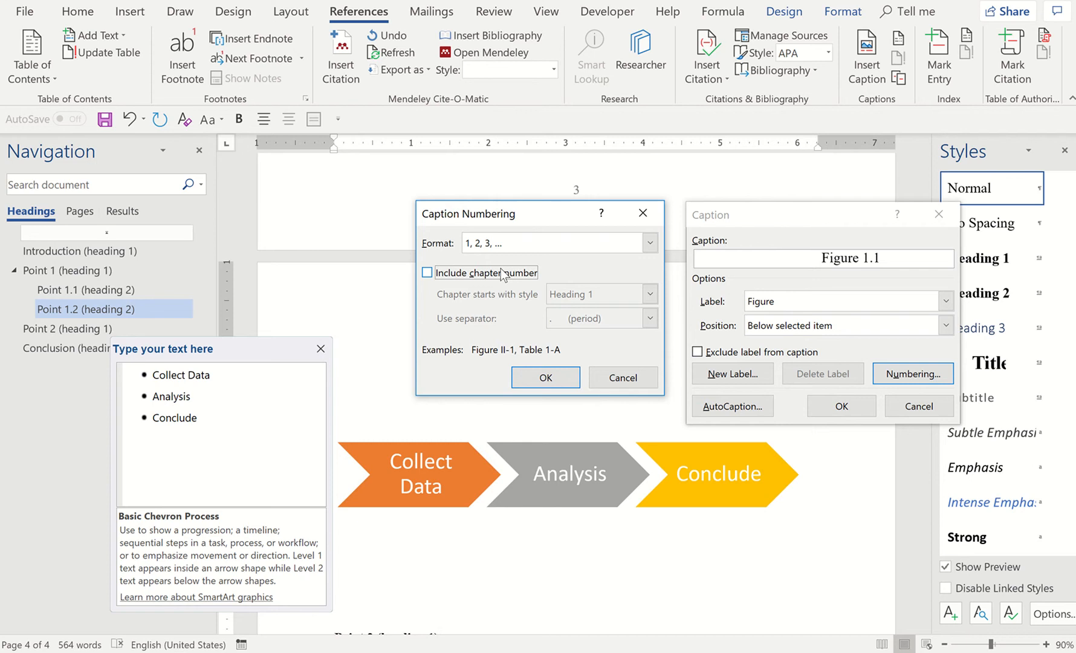
# Number the figure caption in the 1, 2, 3, … format without a chapter number
pyautogui.click(514, 245)
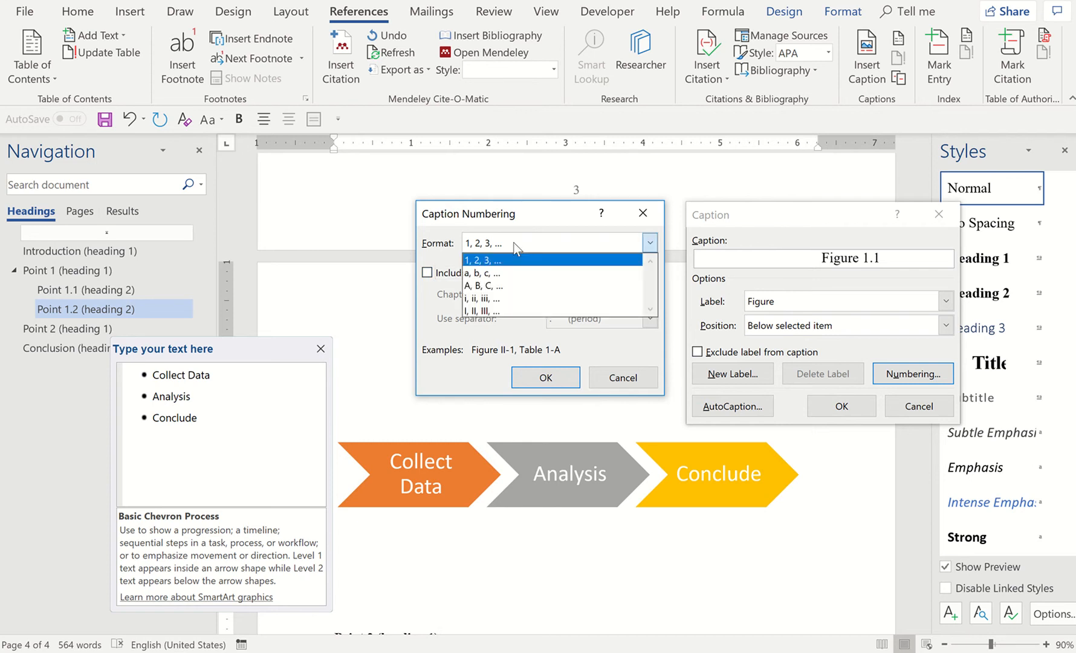
pyautogui.click(515, 247)
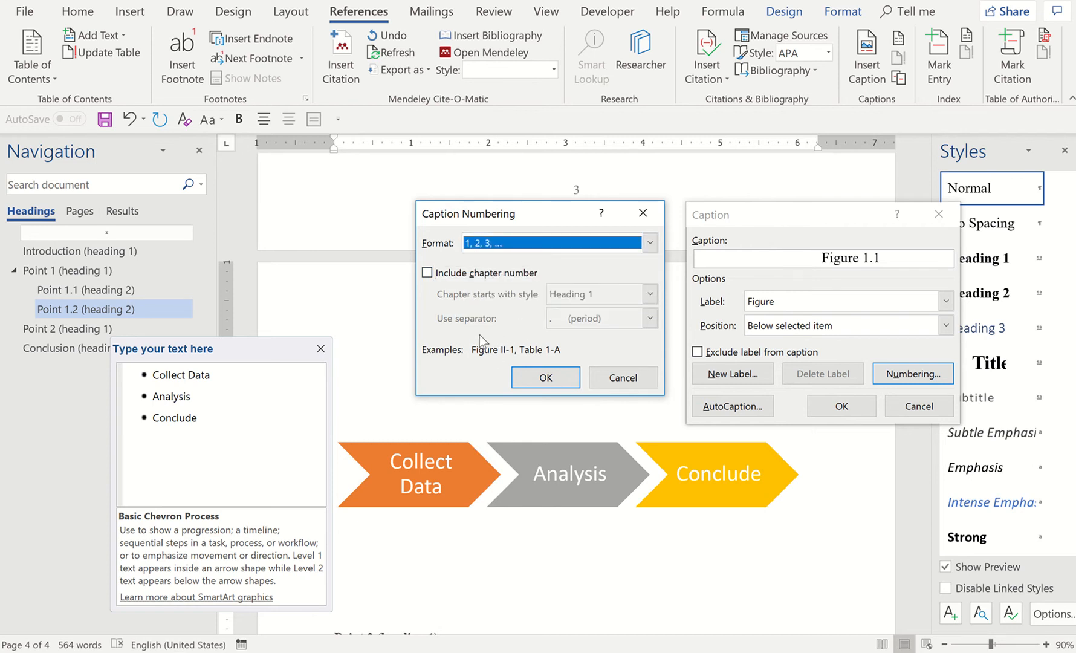
pyautogui.click(533, 383)
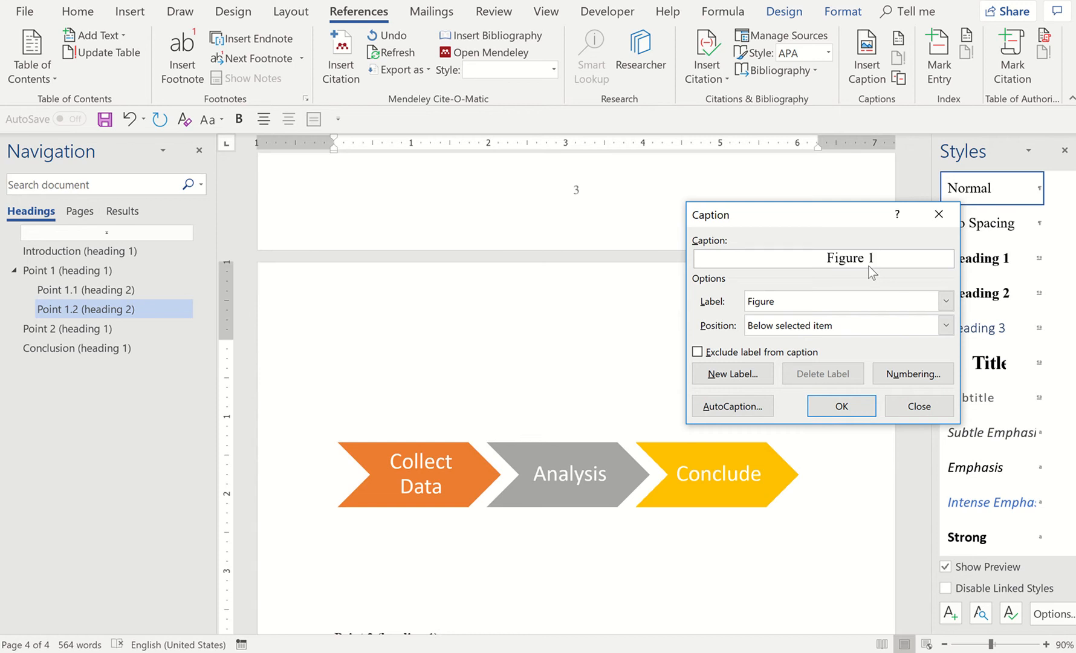
# Complete the caption text as "Figure 1: The Process of the Research" and insert it below the chevron graphic
pyautogui.write(': The Procee')
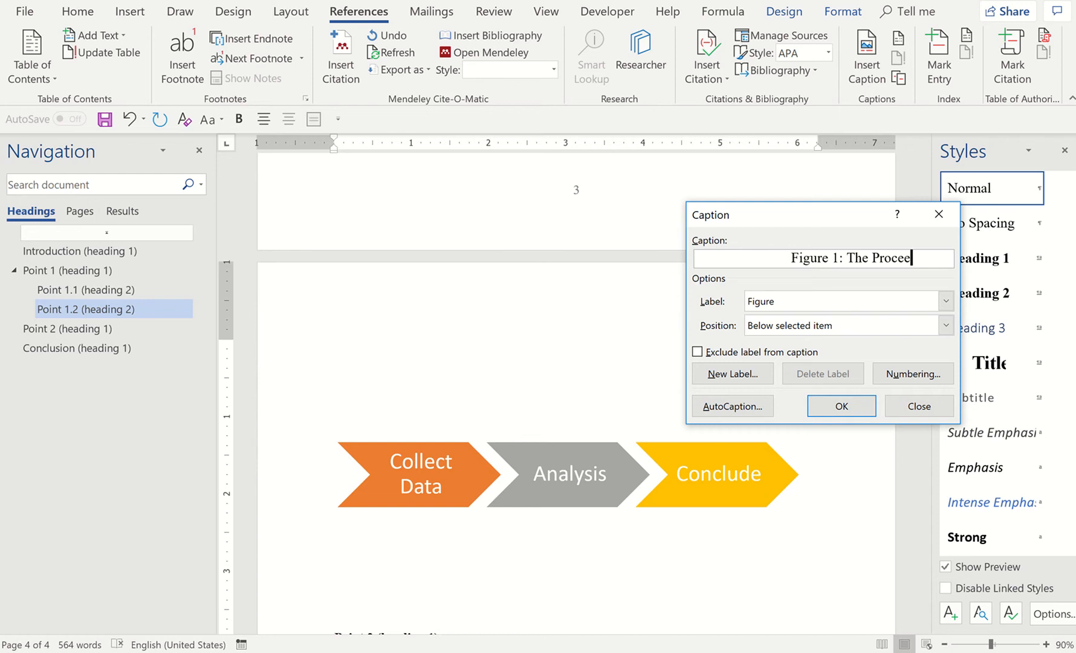
pyautogui.press('BackSpace')
pyautogui.write('ss o')
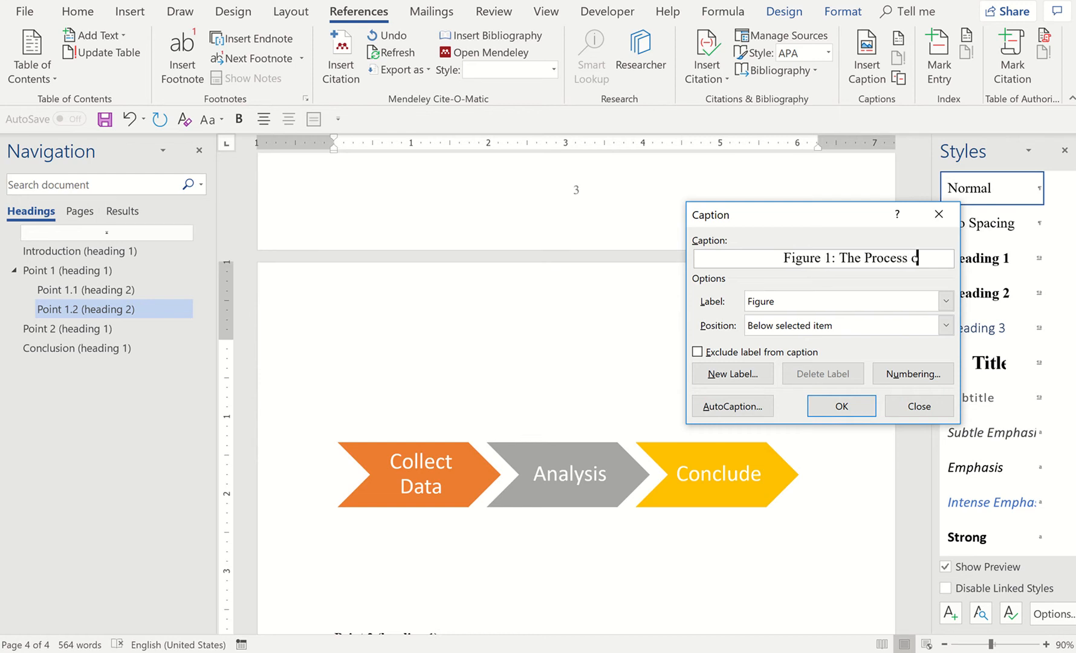
pyautogui.write('f the R')
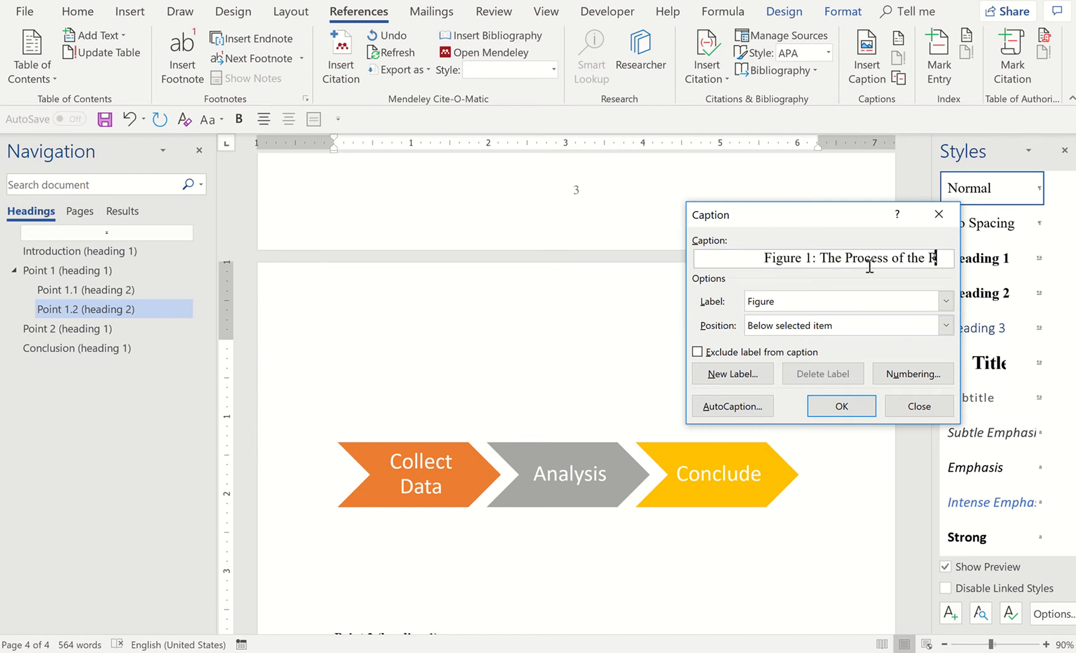
pyautogui.write('esearch')
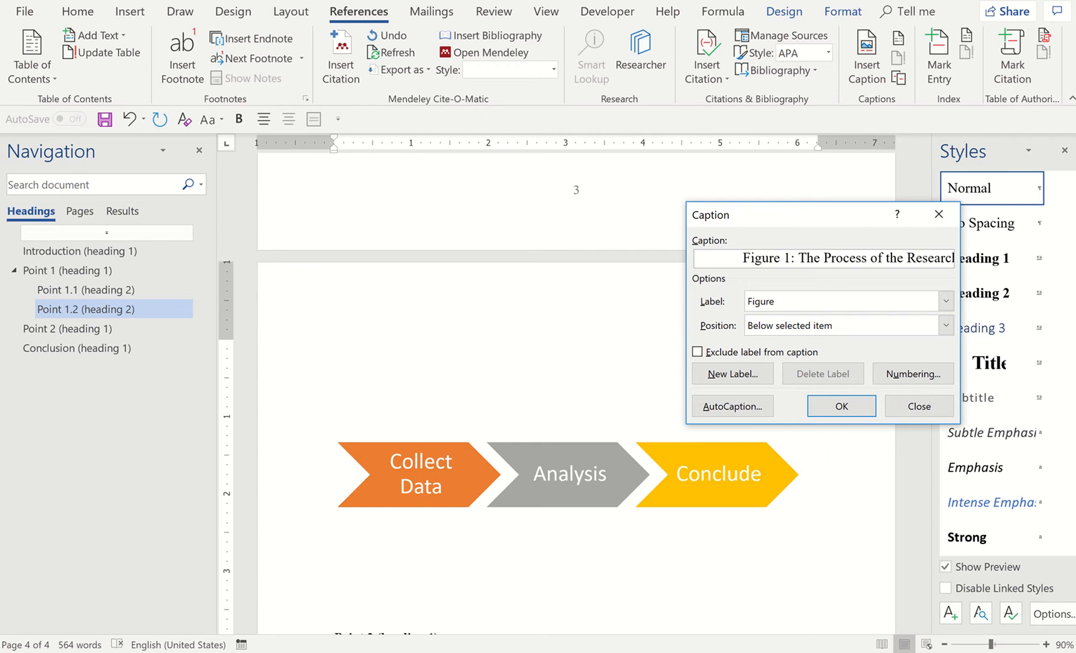
pyautogui.click(842, 411)
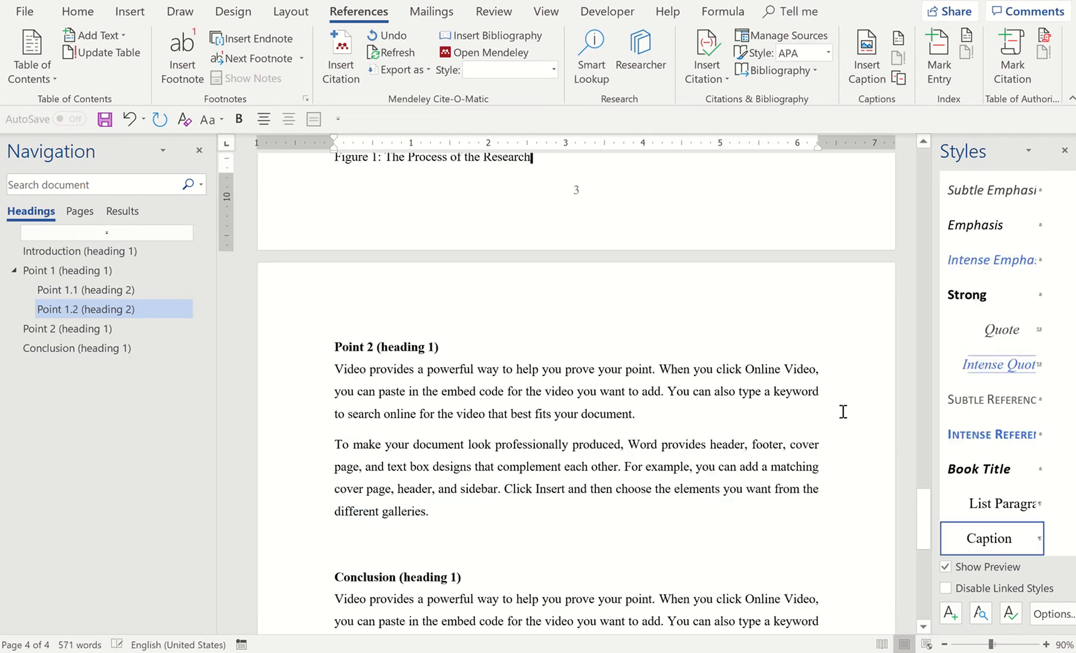
# Try a black fill behind the chevron SmartArt graphic and reset it to No Fill
pyautogui.scroll(5, 843, 411)
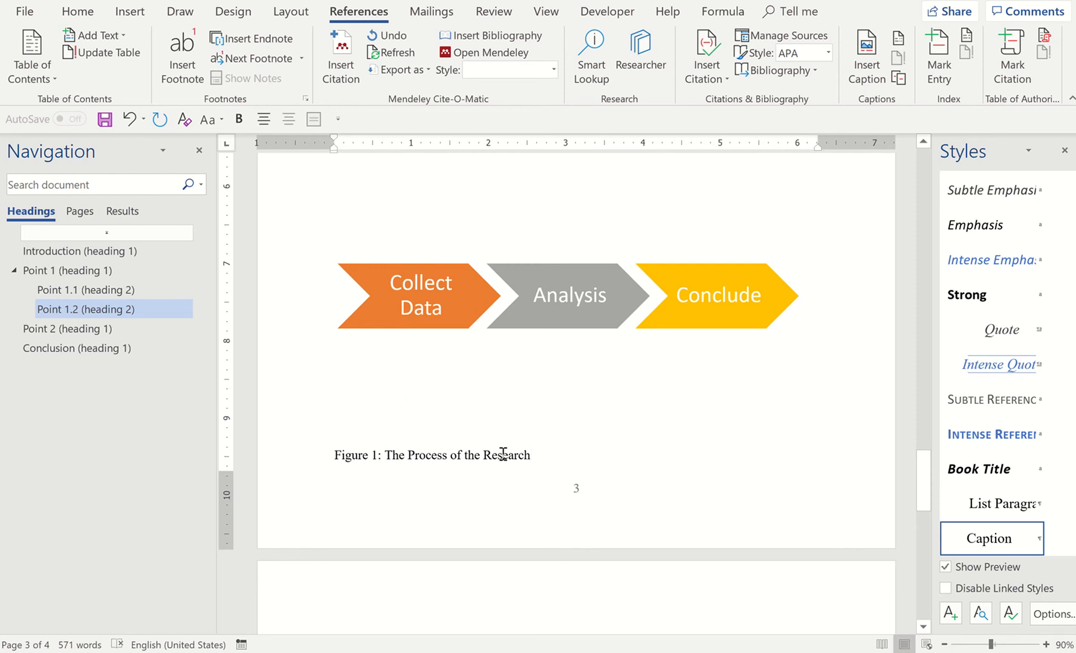
pyautogui.click(564, 355)
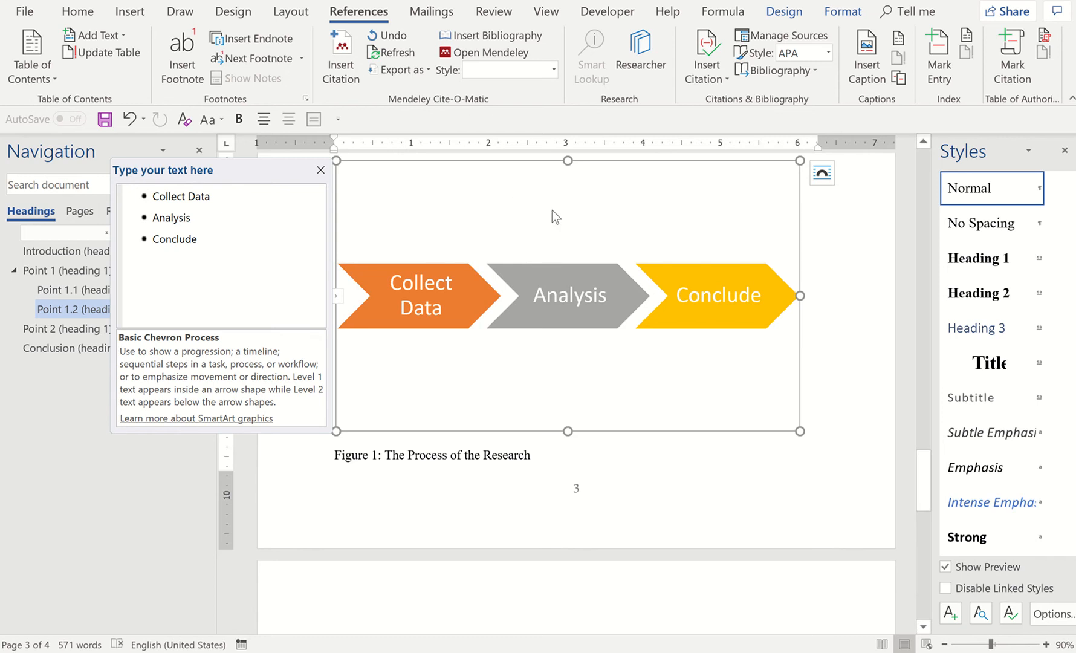
pyautogui.click(593, 464)
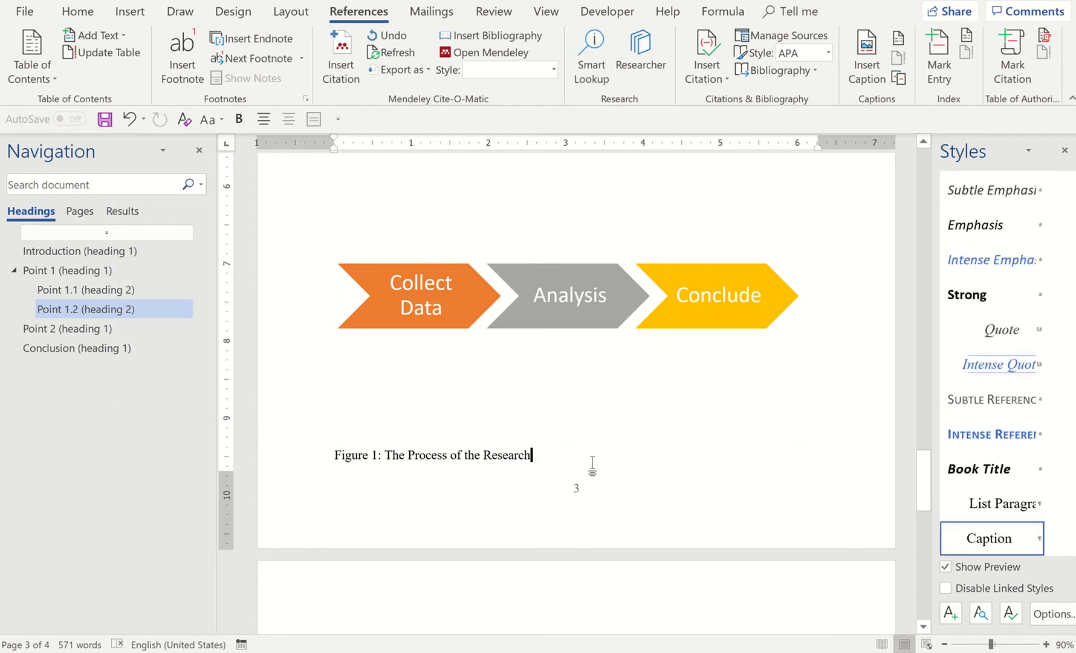
pyautogui.click(533, 373)
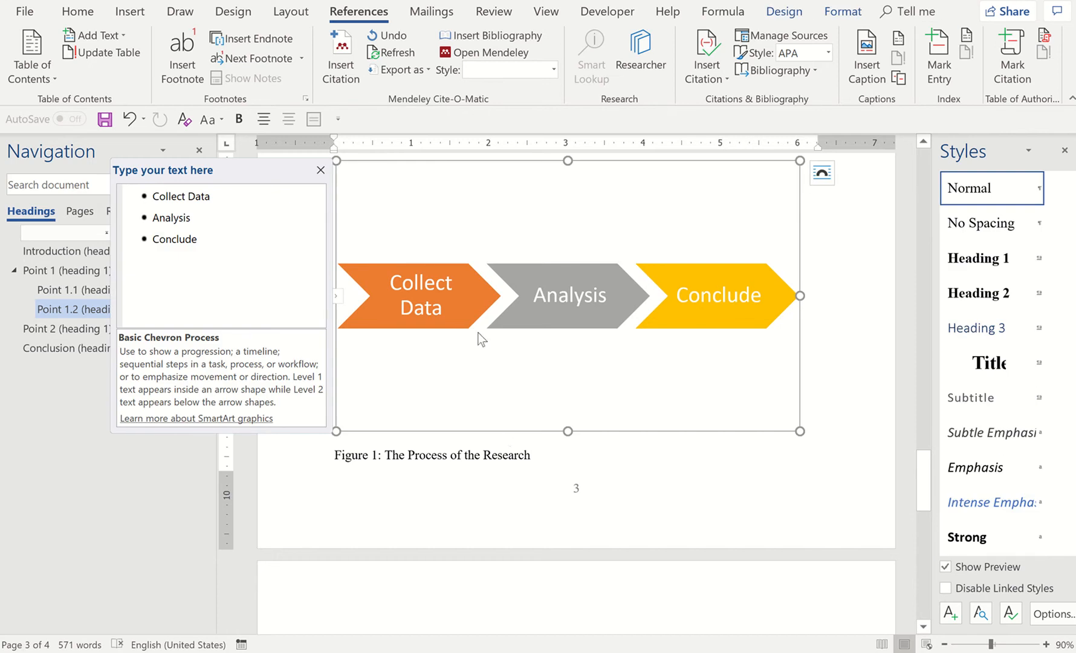
pyautogui.click(843, 13)
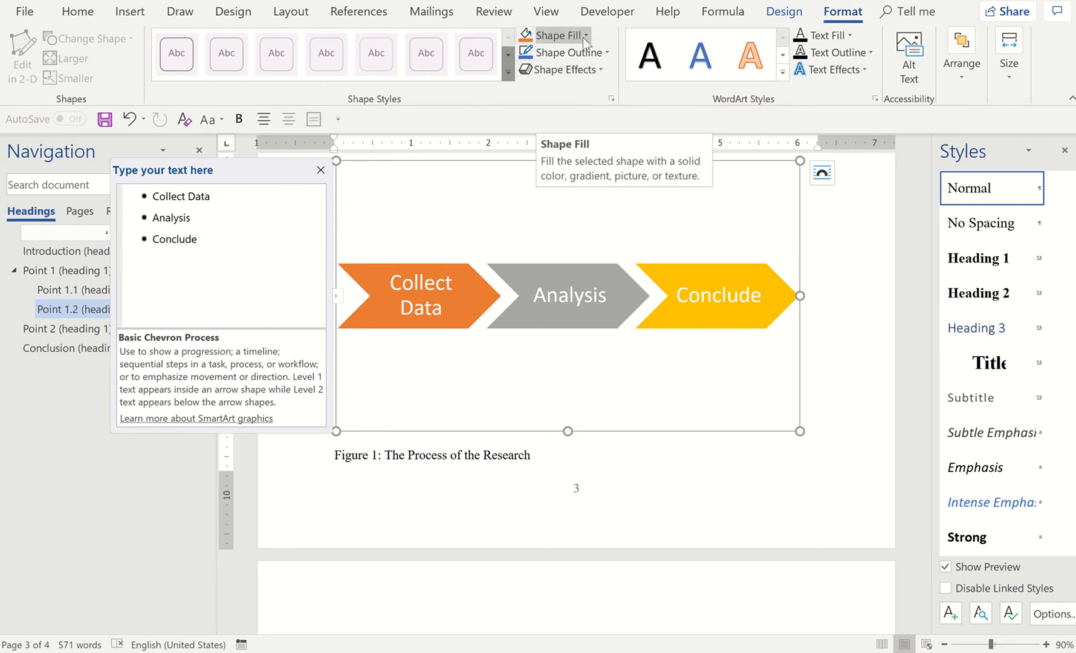
pyautogui.click(583, 38)
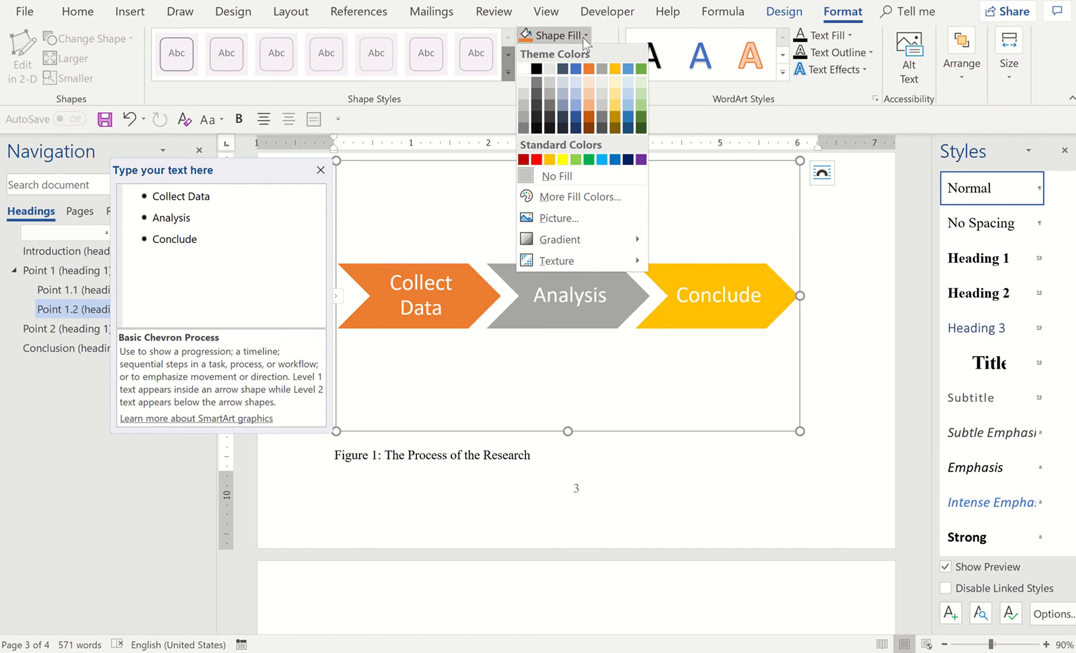
pyautogui.click(536, 69)
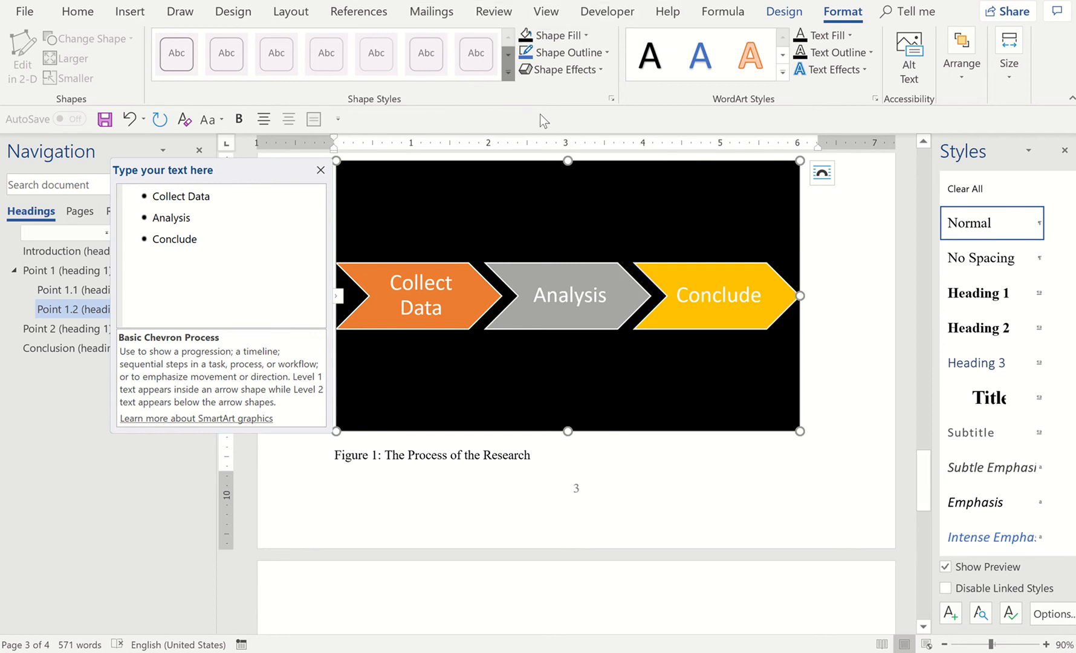
pyautogui.click(553, 36)
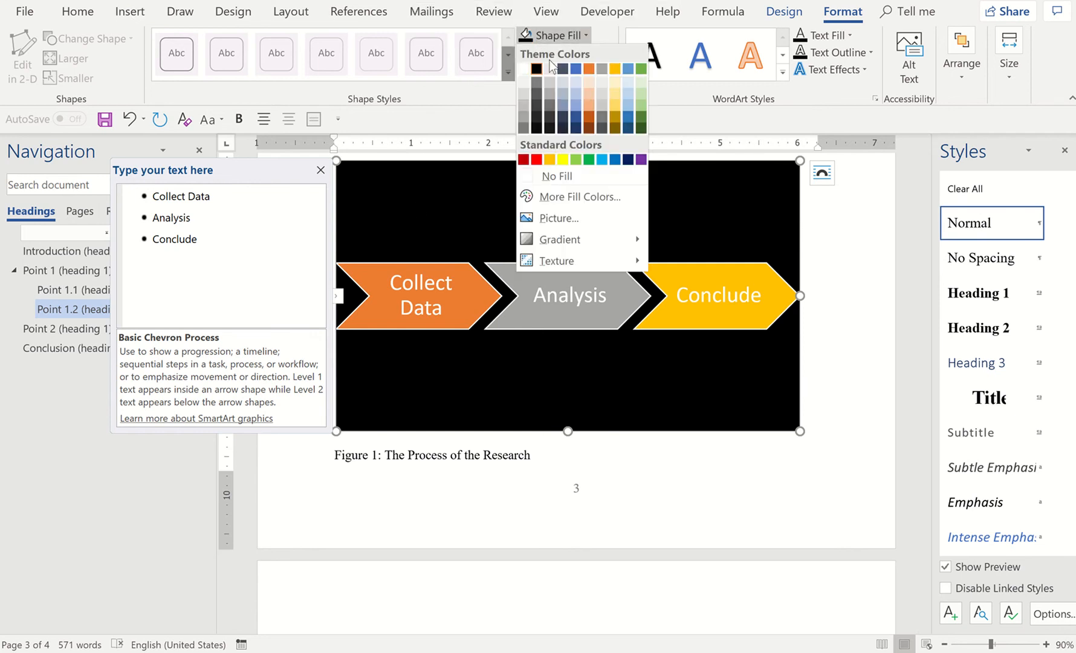
pyautogui.click(553, 177)
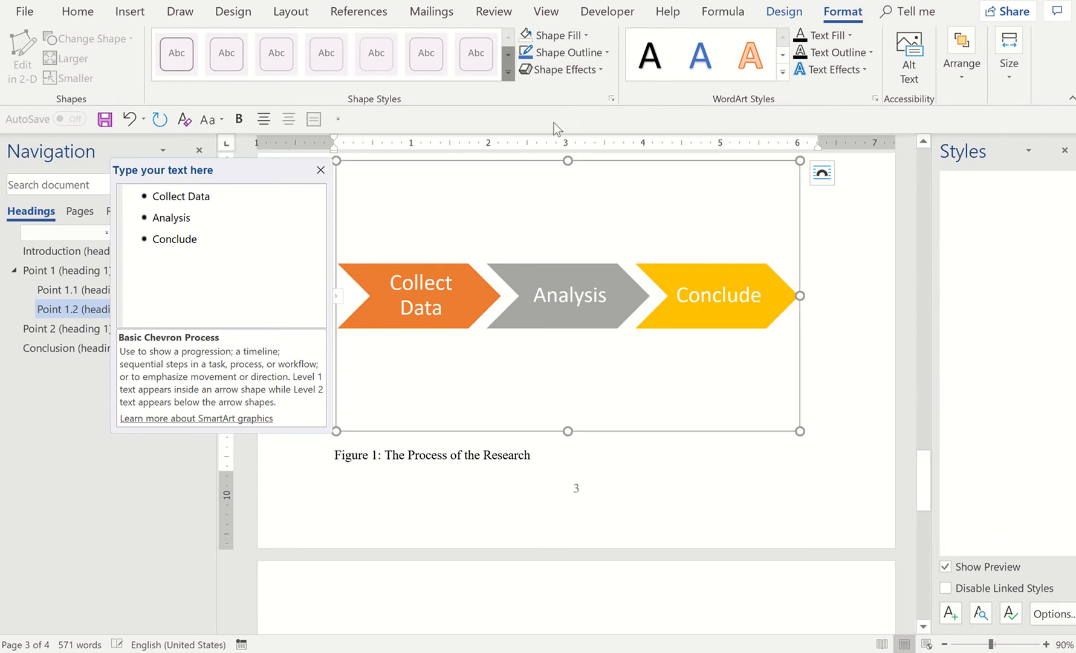
# Add a black outline around the whole chevron SmartArt graphic and deselect it
pyautogui.click(588, 53)
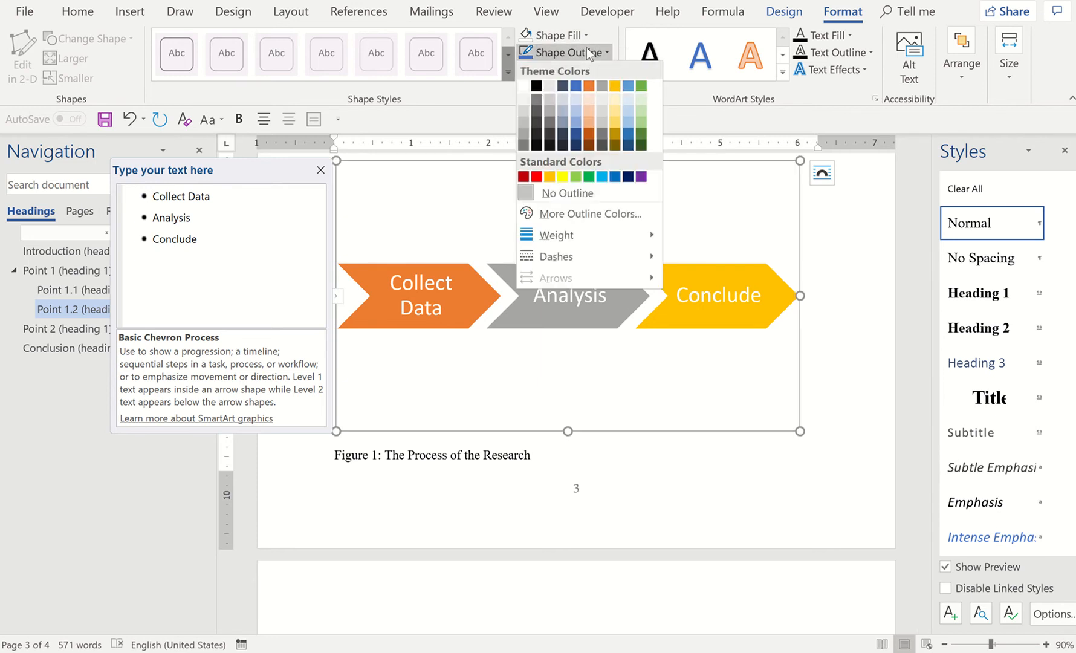
pyautogui.click(536, 87)
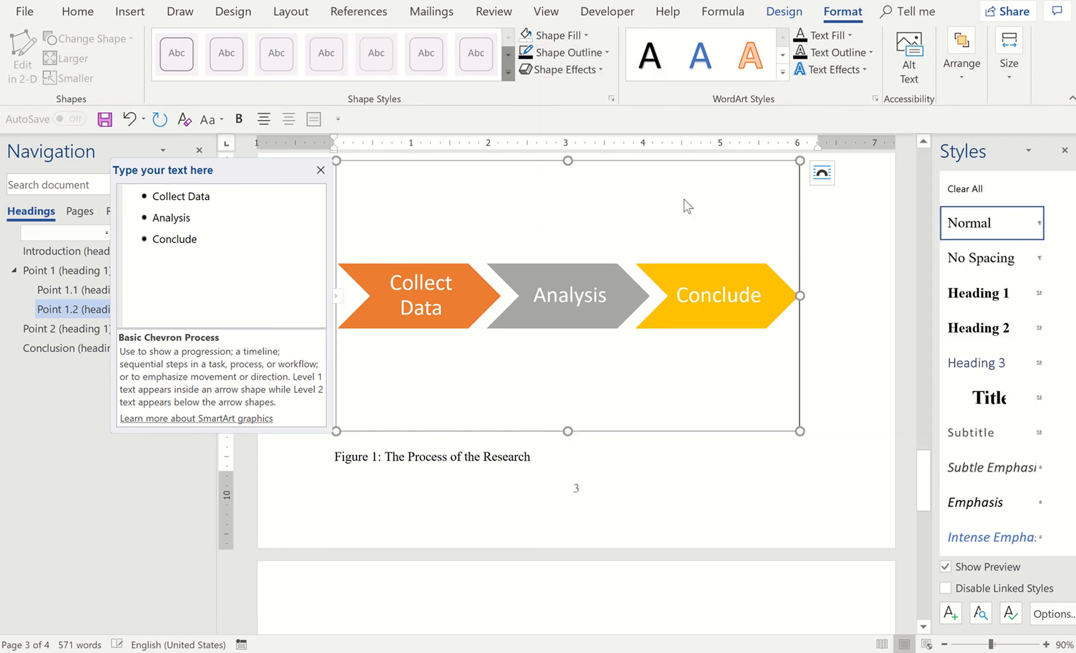
pyautogui.click(840, 357)
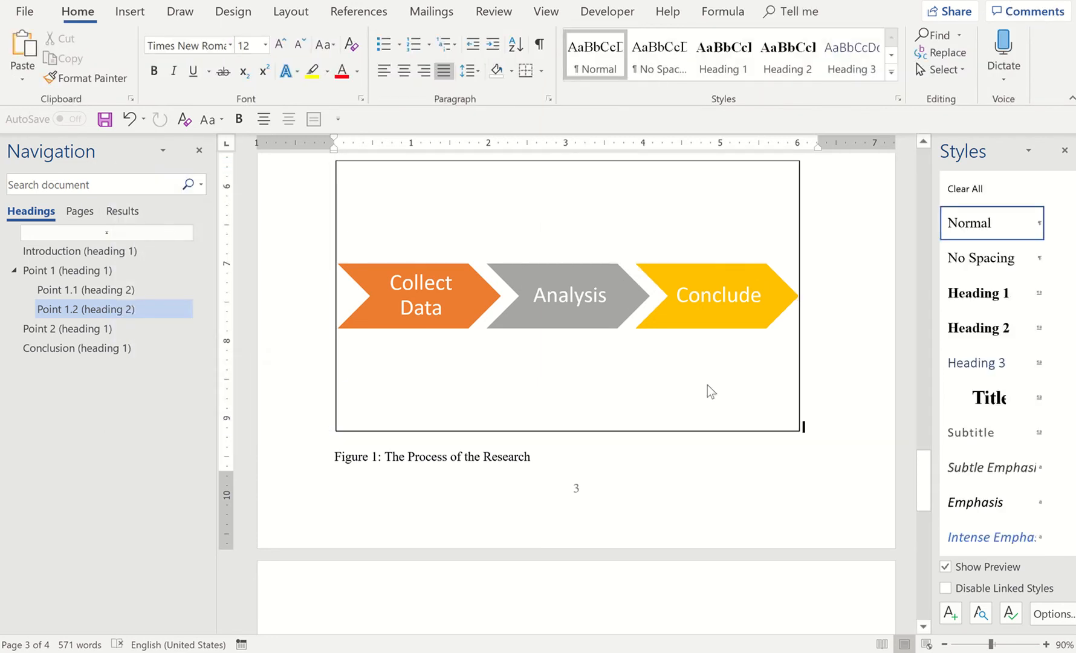
pyautogui.click(519, 455)
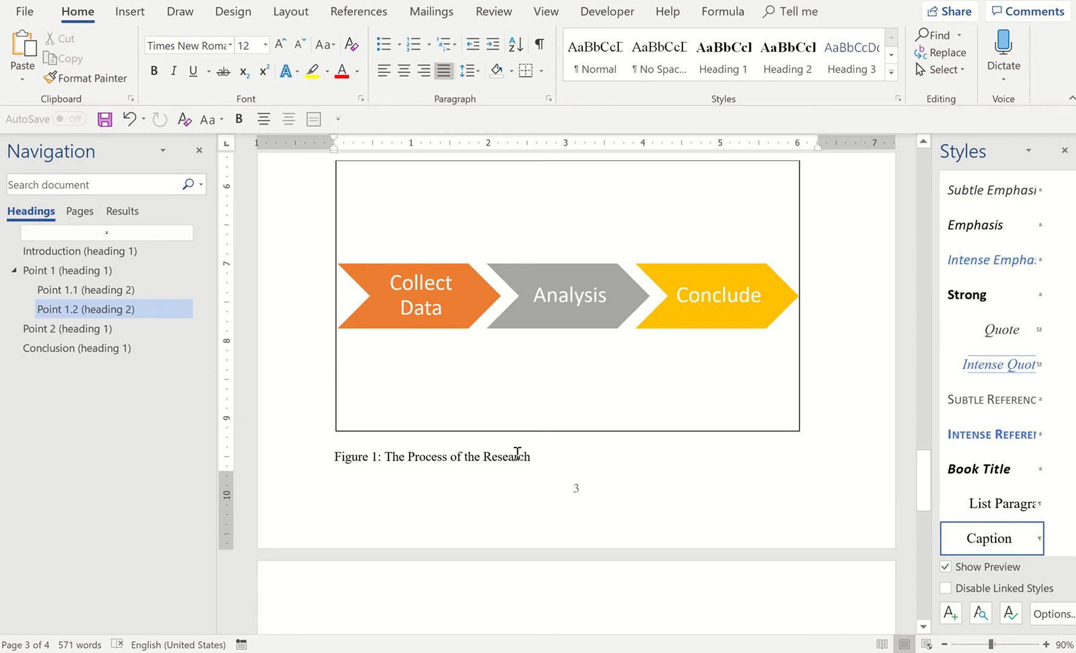
pyautogui.click(463, 465)
pyautogui.click(407, 457)
pyautogui.scroll(3, 546, 351)
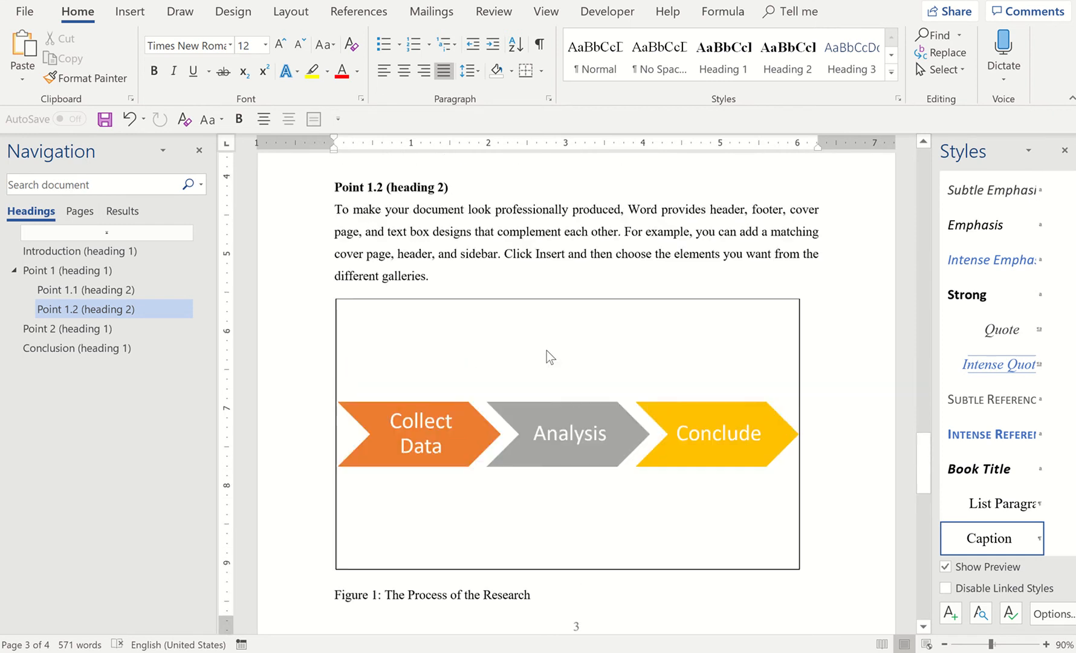
pyautogui.click(547, 279)
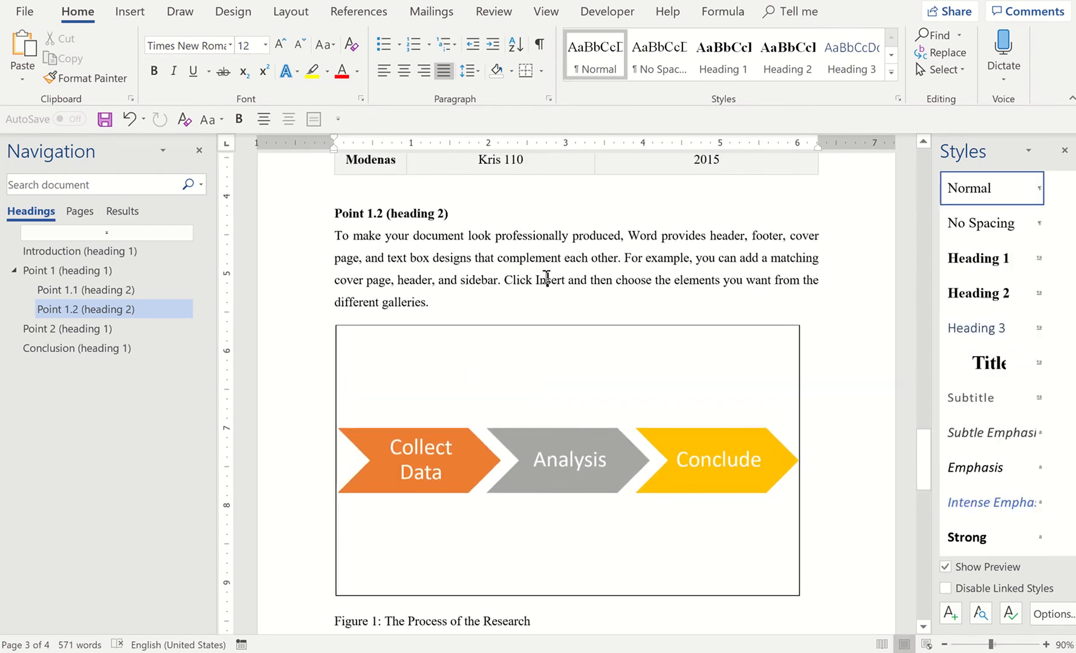
# Modify the Caption style with centered alignment and apply it to new documents based on this template
pyautogui.click(513, 620)
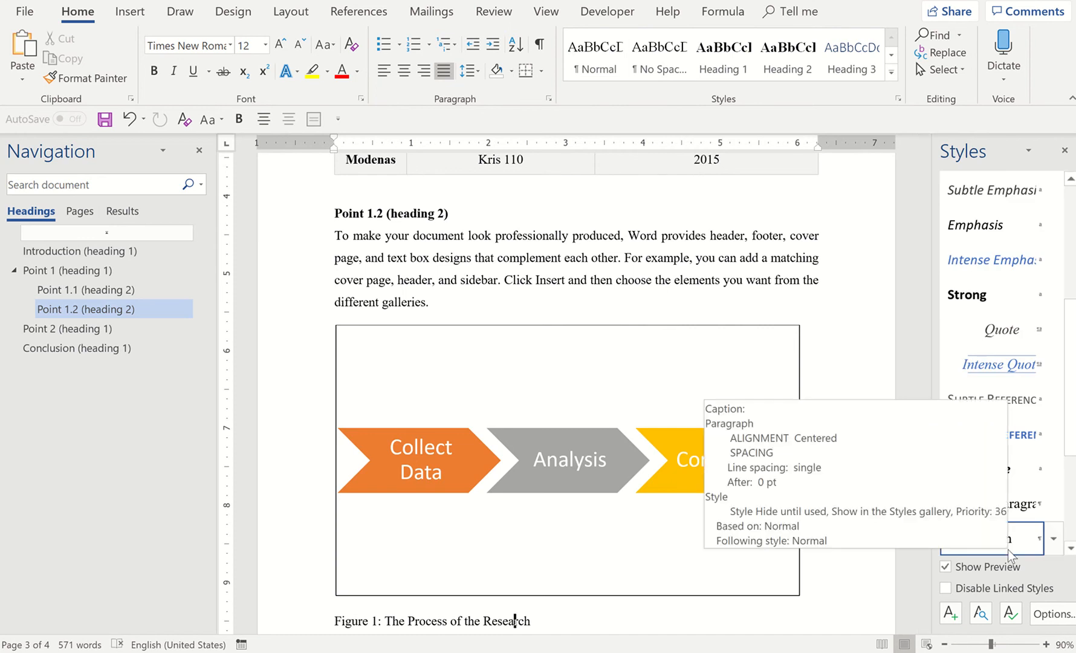
pyautogui.scroll(-1, 1007, 549)
pyautogui.scroll(-1, 1008, 550)
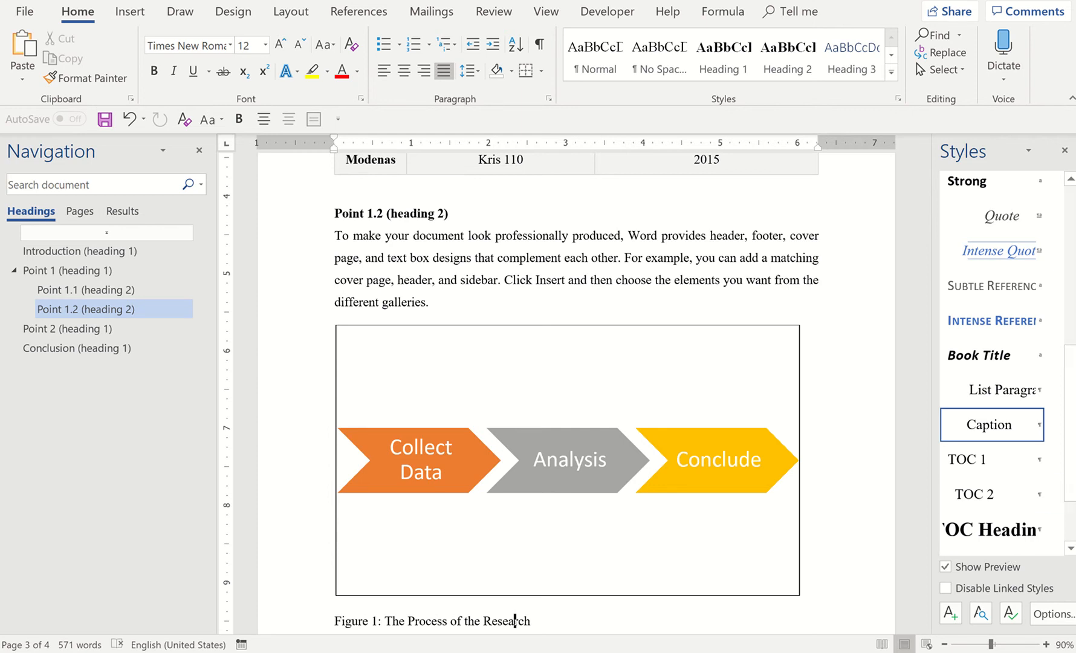
pyautogui.rightClick(1021, 437)
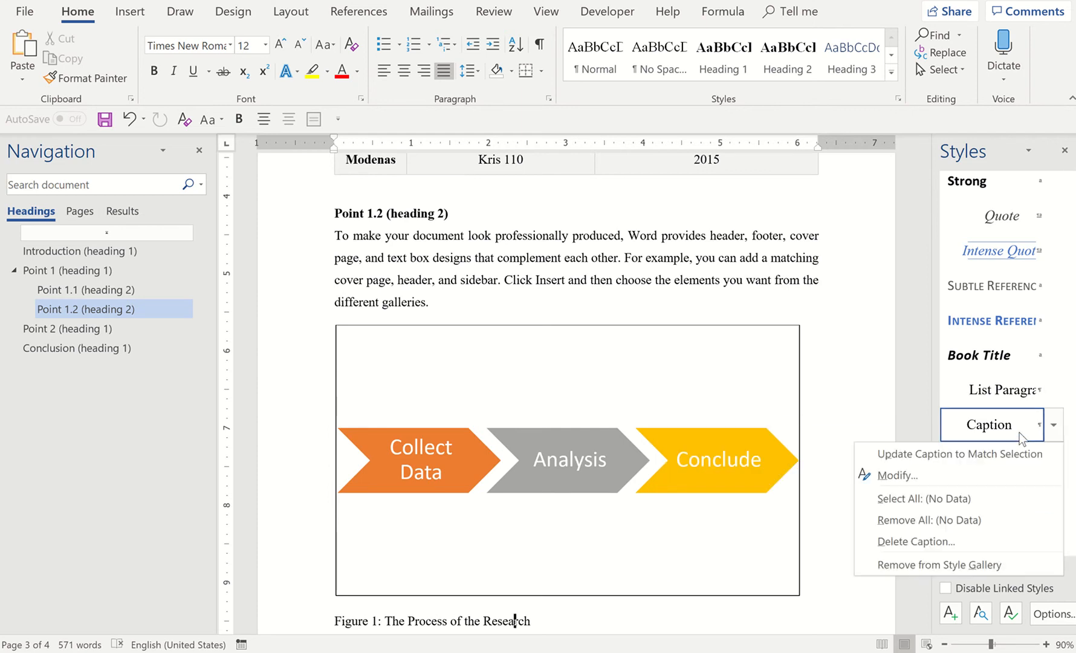
pyautogui.click(956, 474)
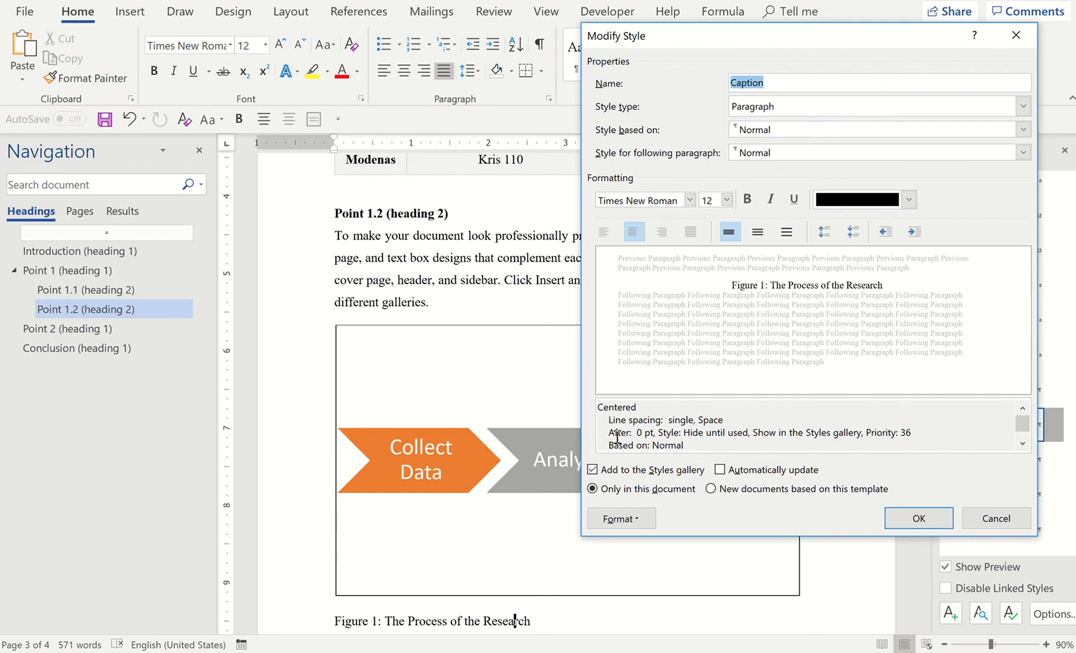
pyautogui.click(711, 489)
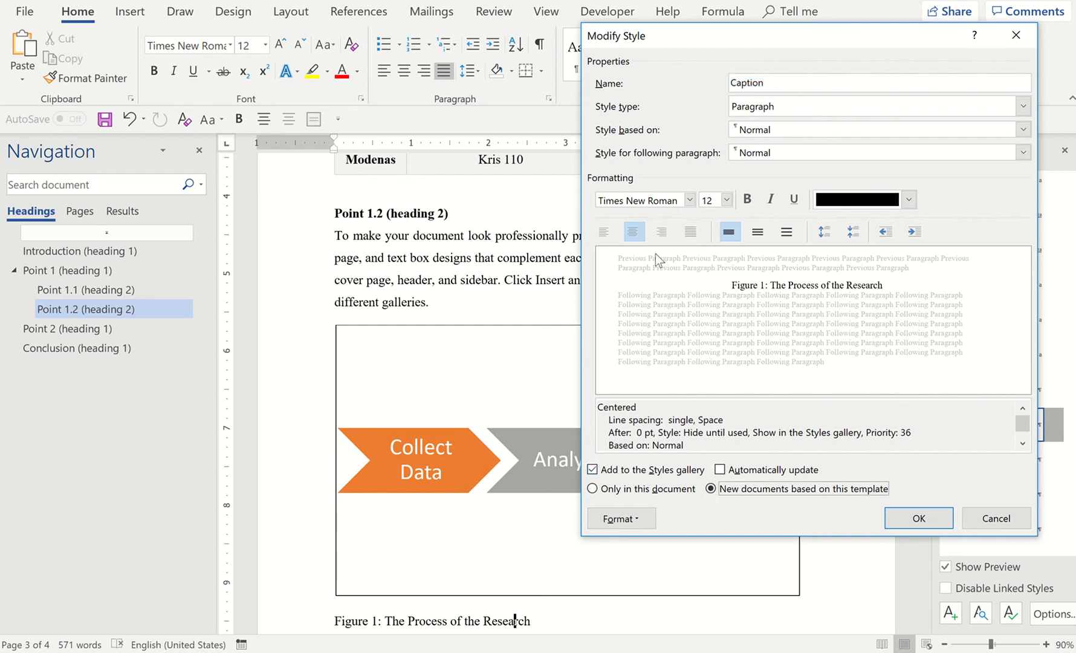
pyautogui.hotkey('ctrl', 'j')
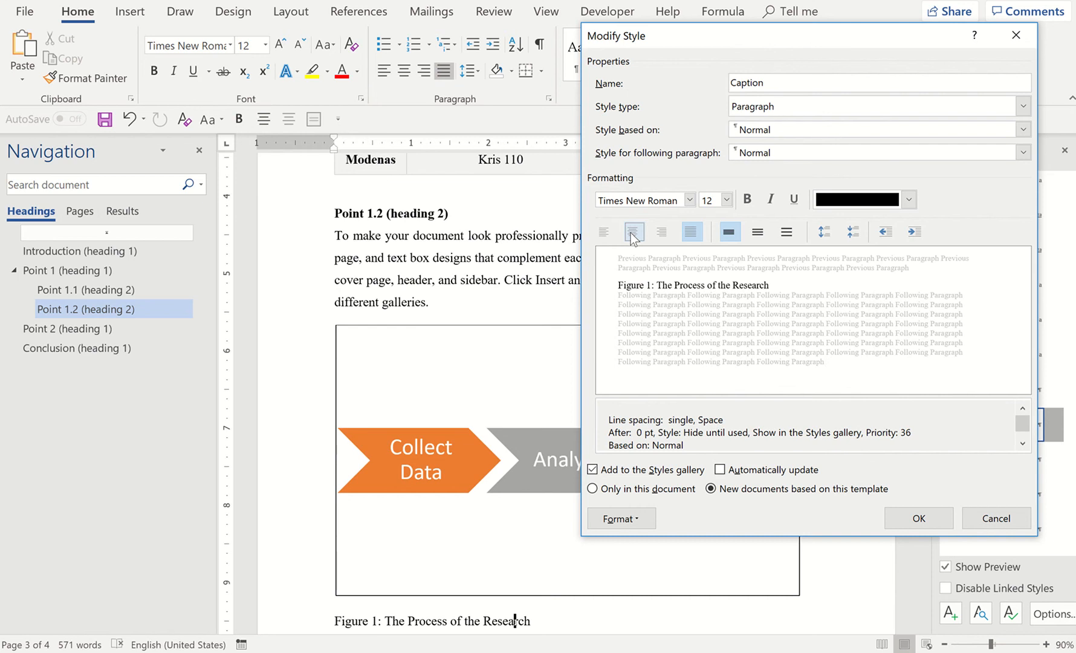
pyautogui.click(630, 232)
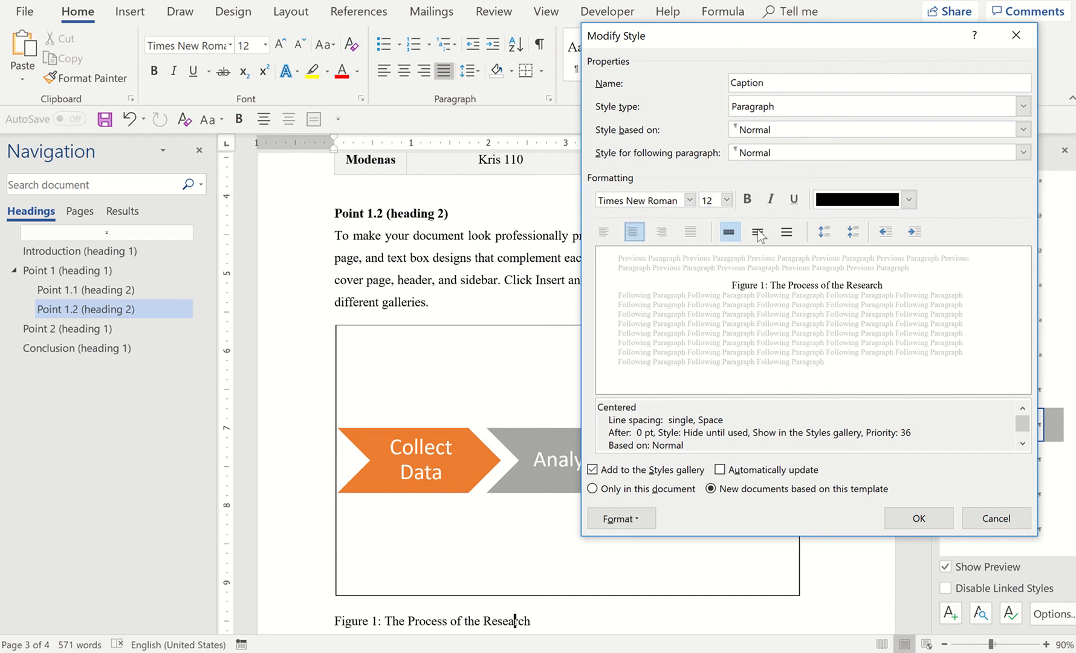
pyautogui.click(919, 518)
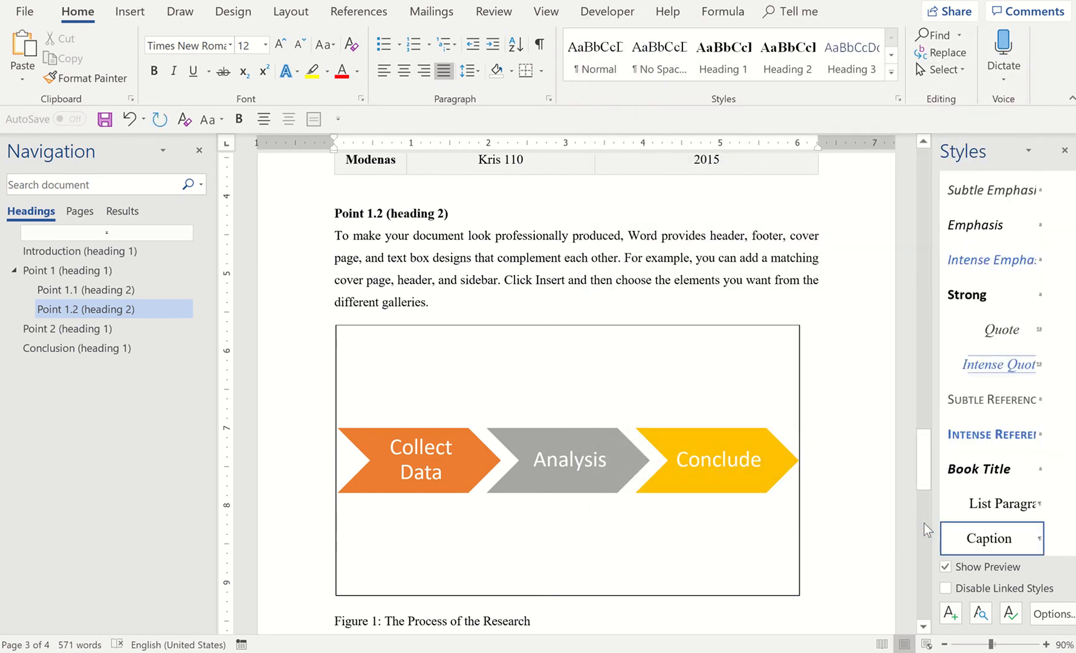
pyautogui.click(924, 524)
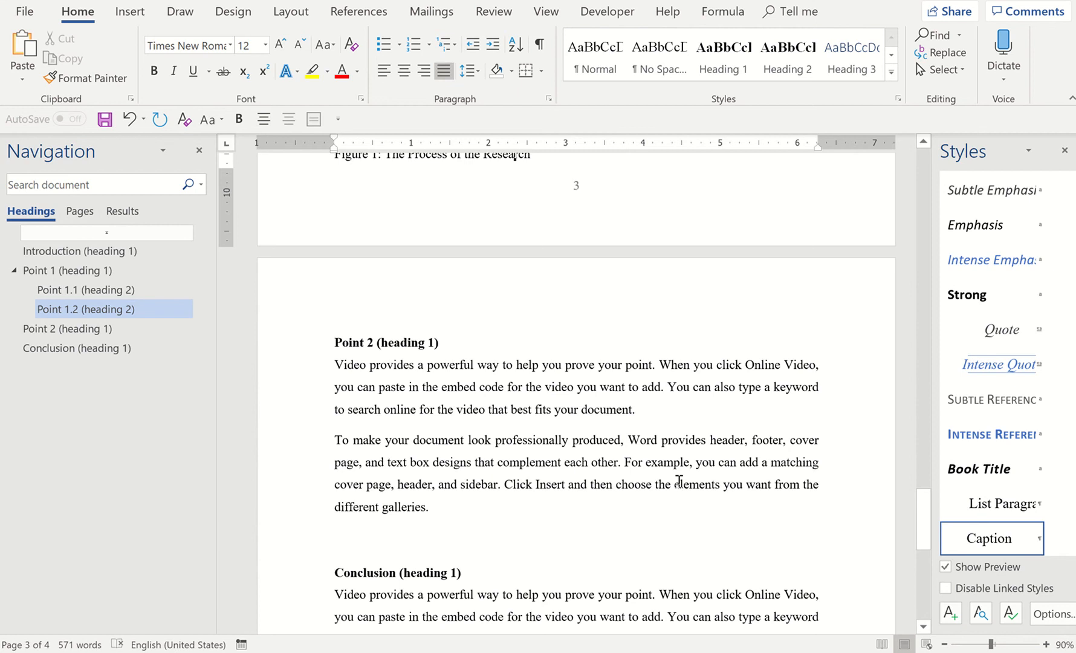
pyautogui.scroll(-2, 653, 481)
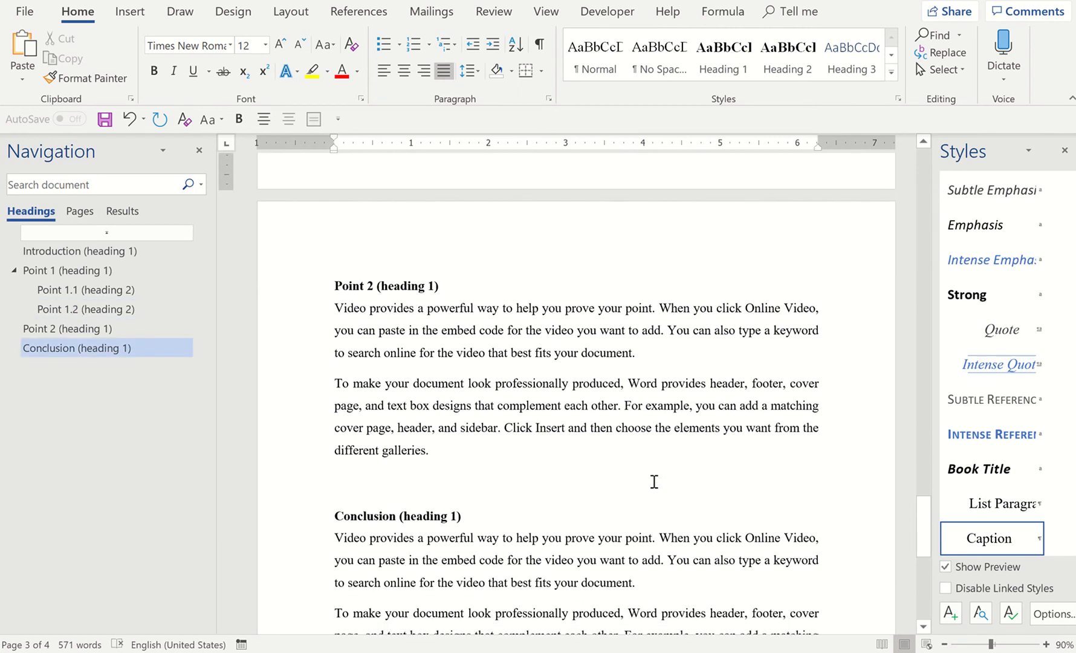
pyautogui.scroll(5, 653, 482)
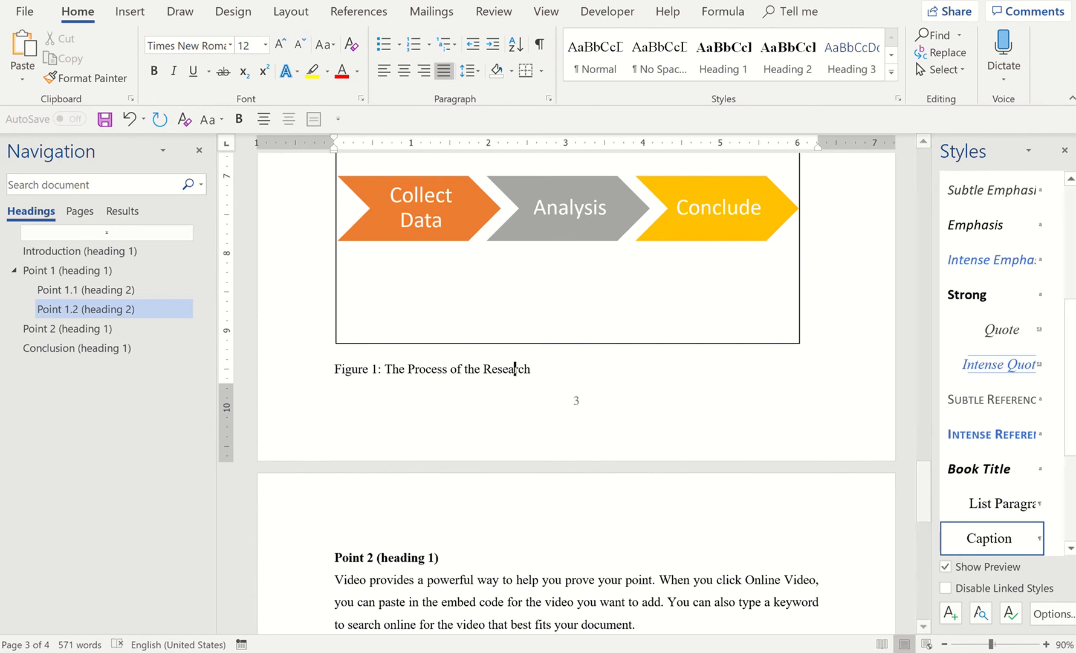
pyautogui.moveTo(995, 525)
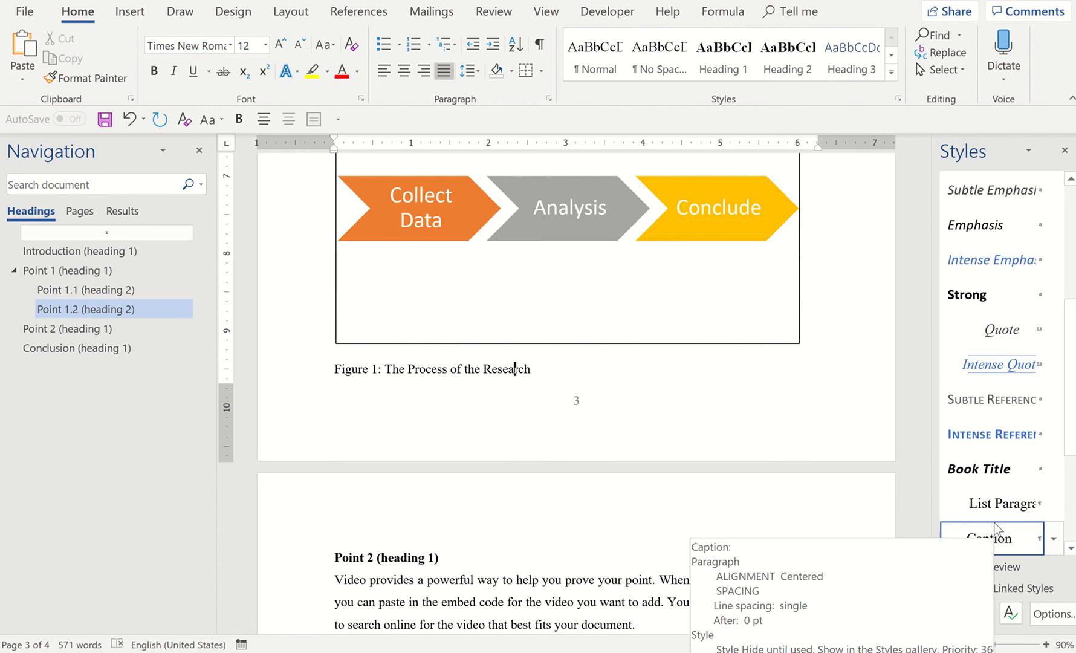
# Start a new paragraph style based on Caption and name it "caption for figure"
pyautogui.scroll(2, 996, 527)
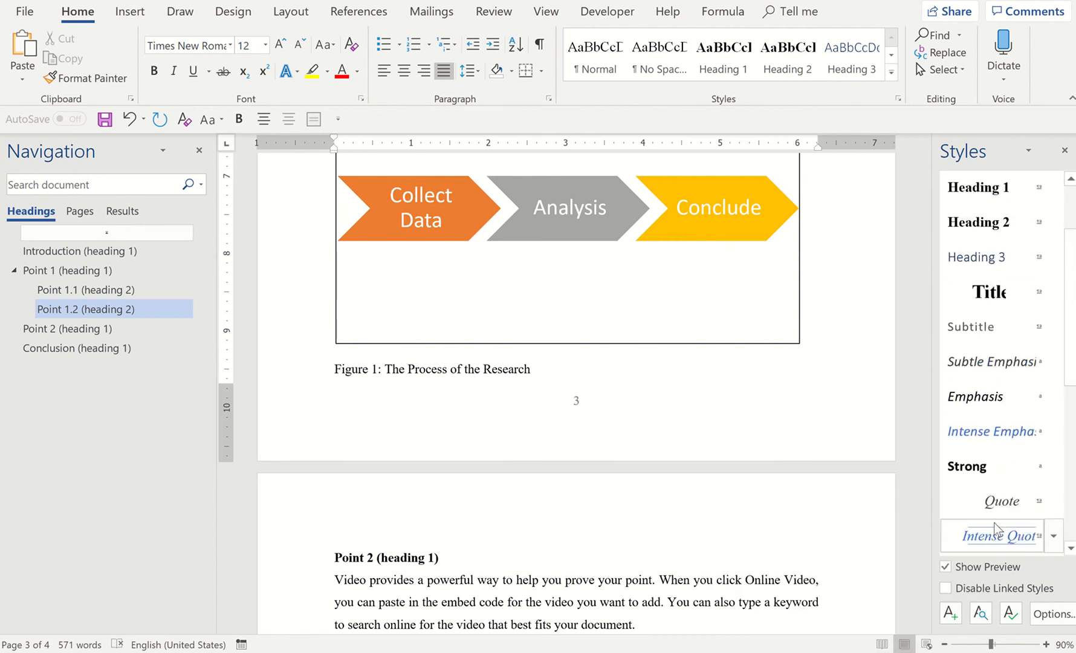
pyautogui.scroll(-2, 995, 527)
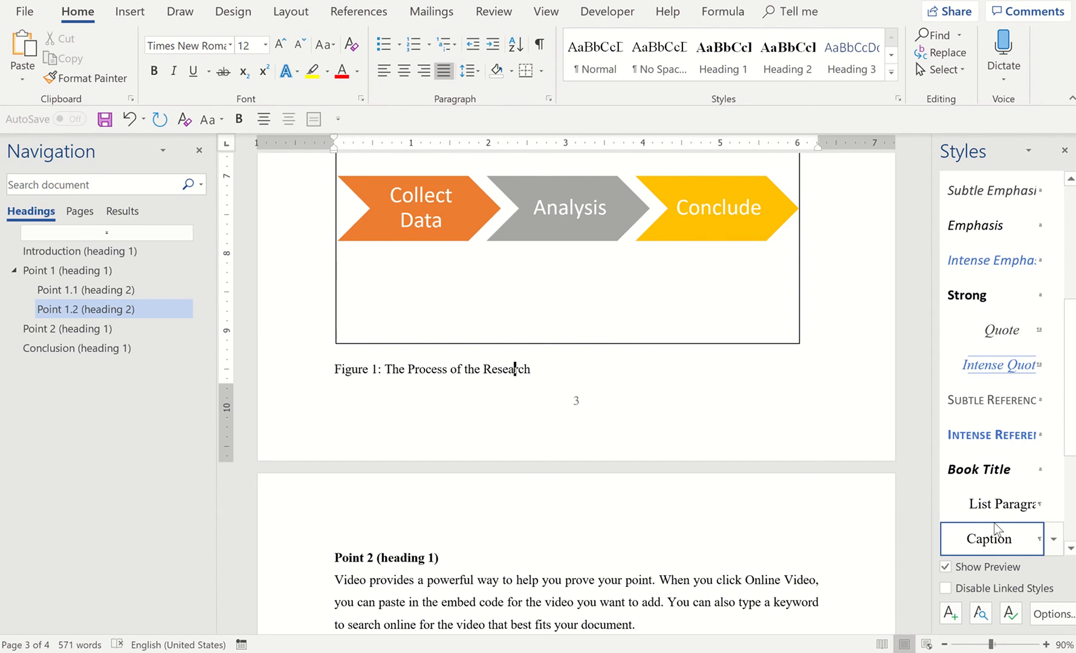
pyautogui.scroll(-3, 1026, 471)
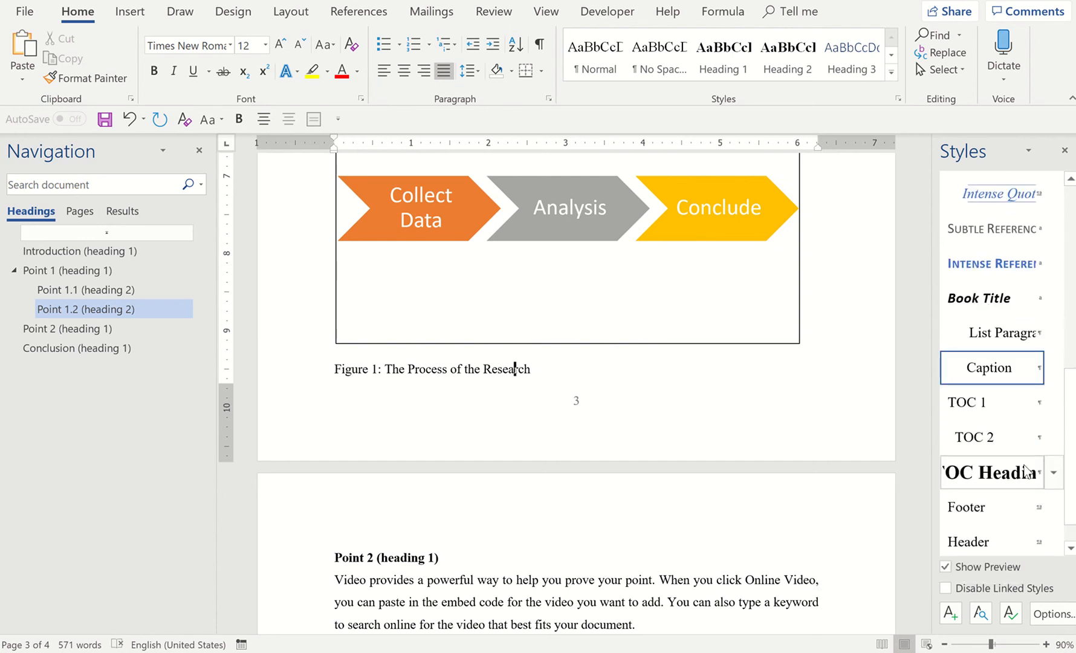
pyautogui.moveTo(1008, 378)
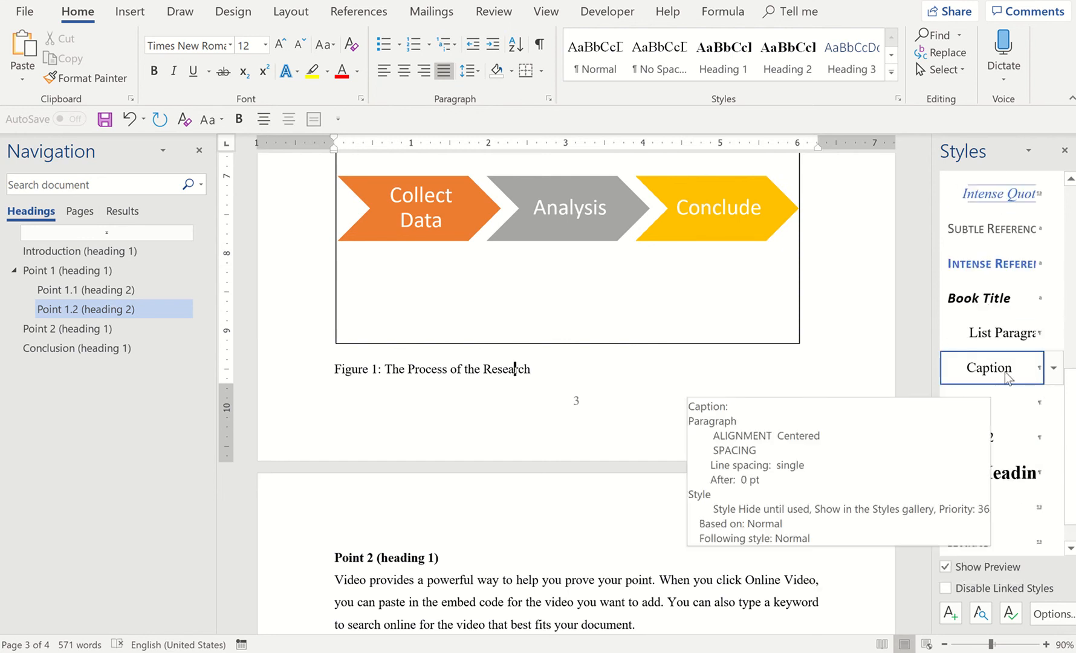
pyautogui.click(951, 615)
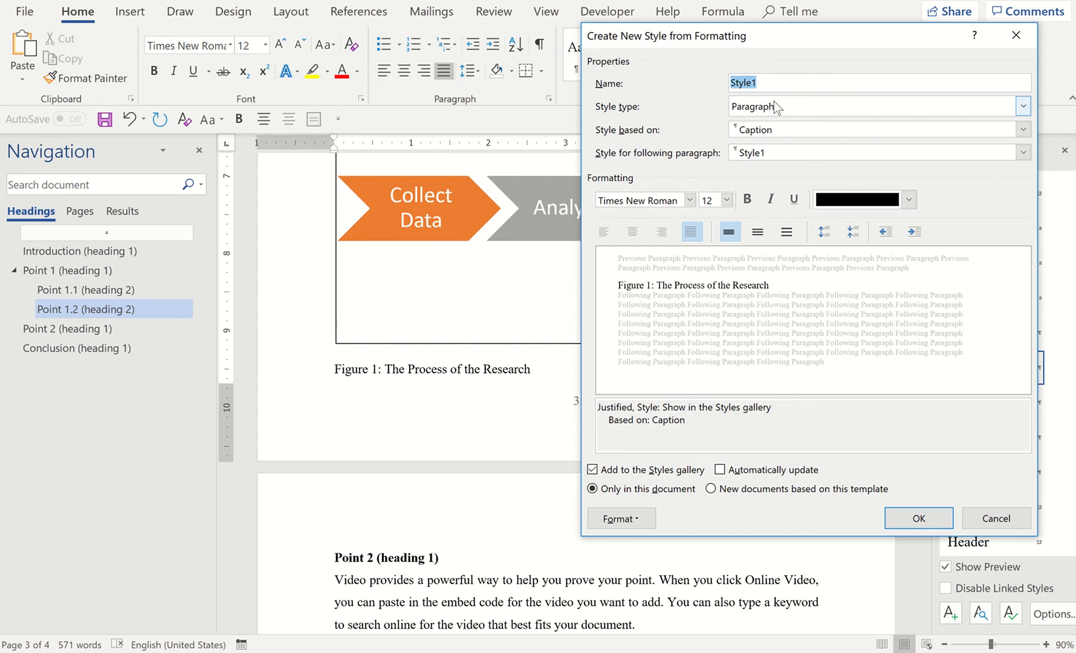
pyautogui.press('BackSpace')
pyautogui.write('caption for')
pyautogui.write(' fiig')
pyautogui.press('BackSpace')
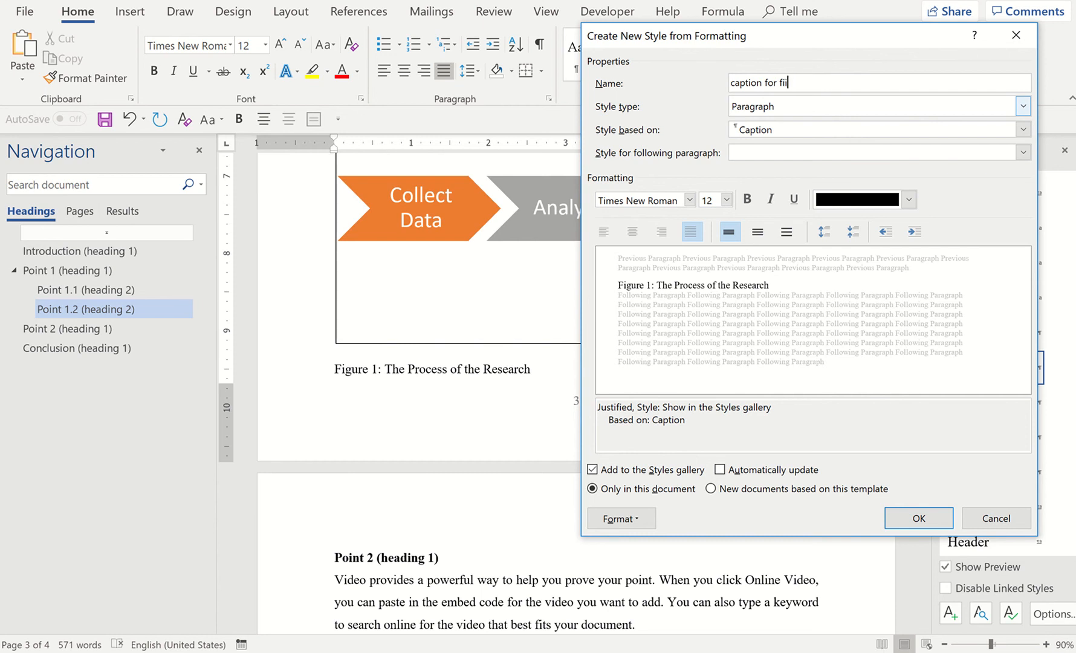
pyautogui.write('gure')
# Center the new figure caption style and save it for new documents based on this template
pyautogui.click(632, 232)
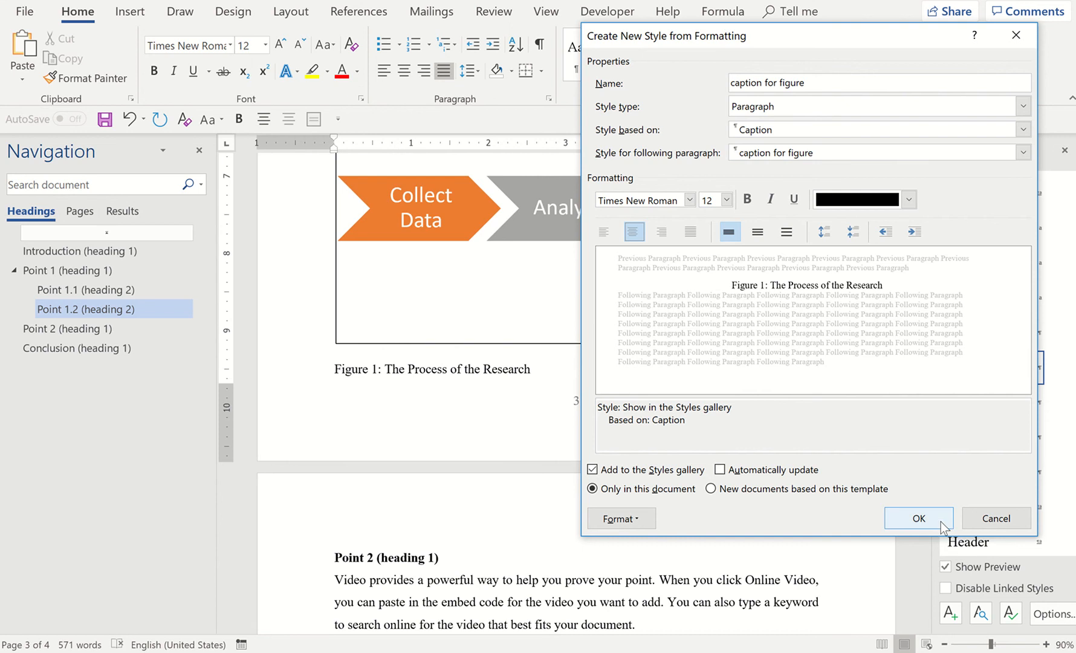
pyautogui.click(712, 490)
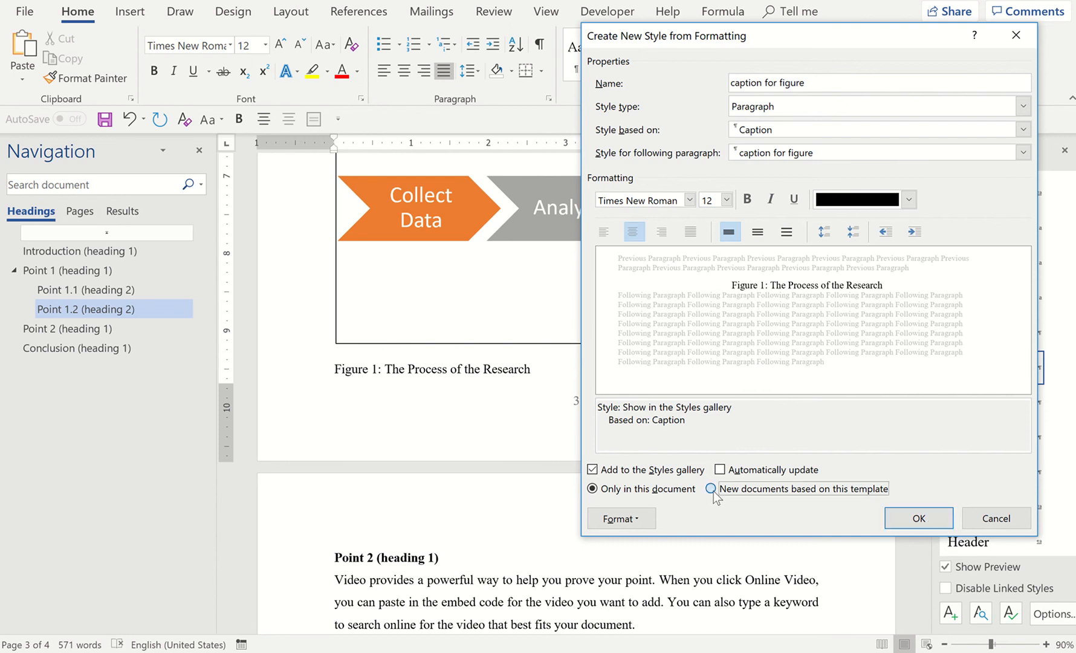
pyautogui.click(919, 520)
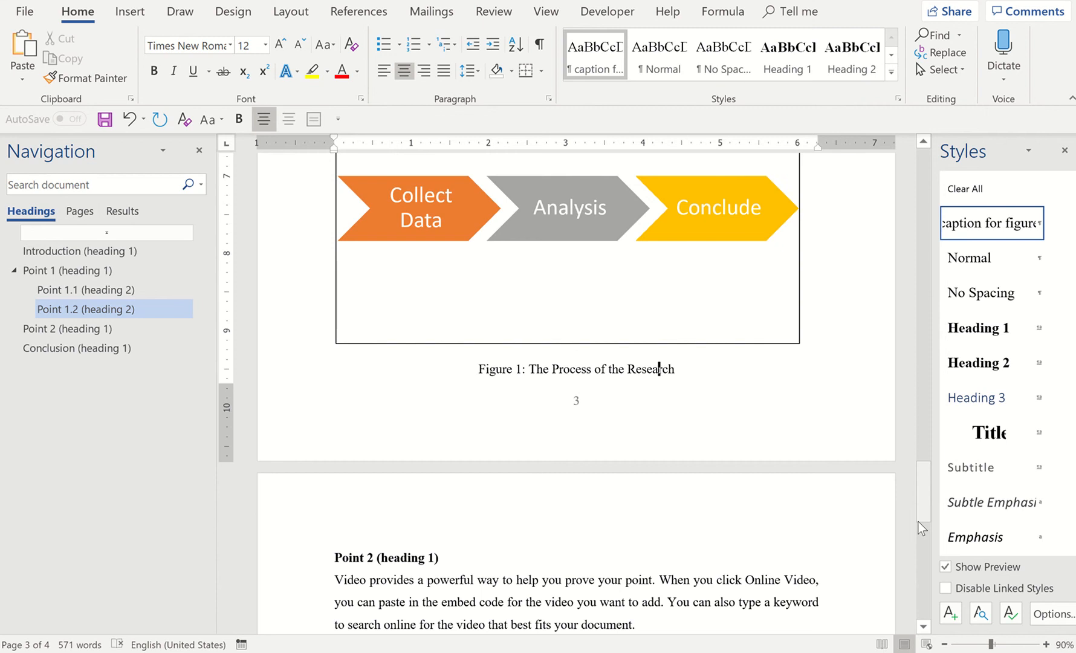
# Review the captions of the chevron figure and both tables for consistent centered formatting
pyautogui.scroll(3, 919, 522)
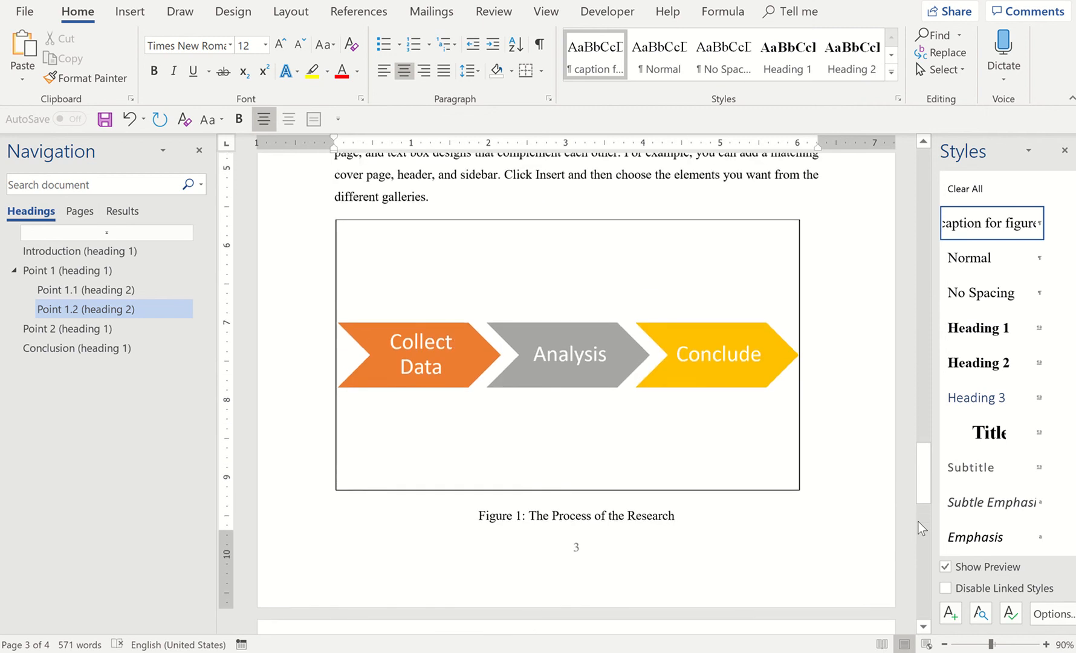
pyautogui.scroll(8, 918, 523)
pyautogui.scroll(-8, 918, 522)
pyautogui.scroll(11, 918, 523)
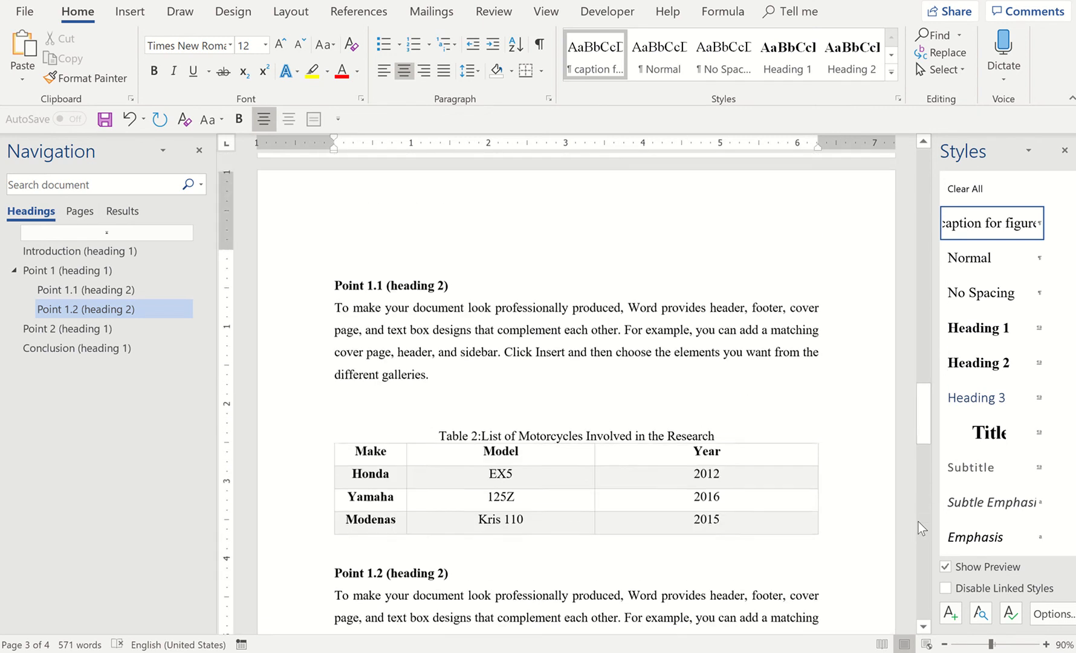
pyautogui.scroll(18, 918, 523)
pyautogui.scroll(-9, 918, 523)
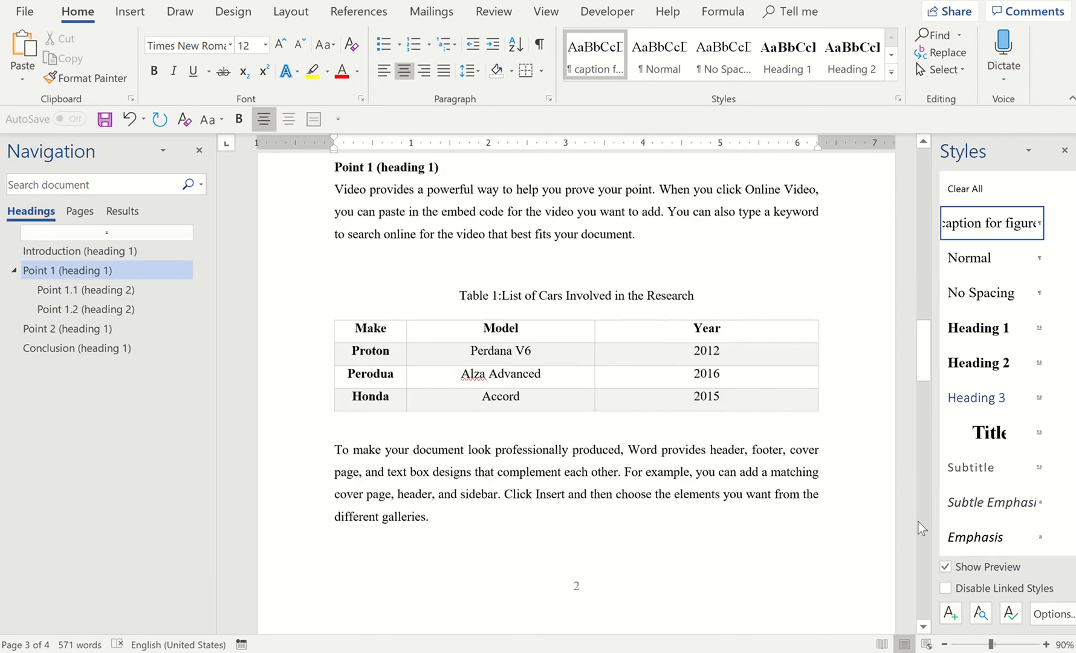
pyautogui.scroll(-1, 629, 440)
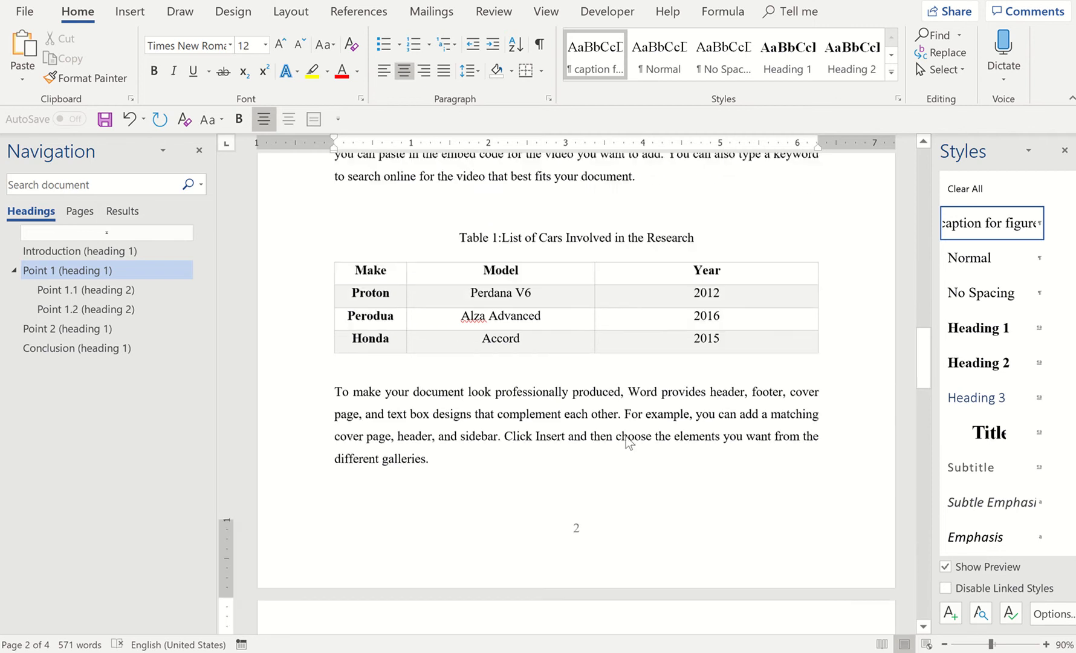
pyautogui.scroll(-8, 629, 439)
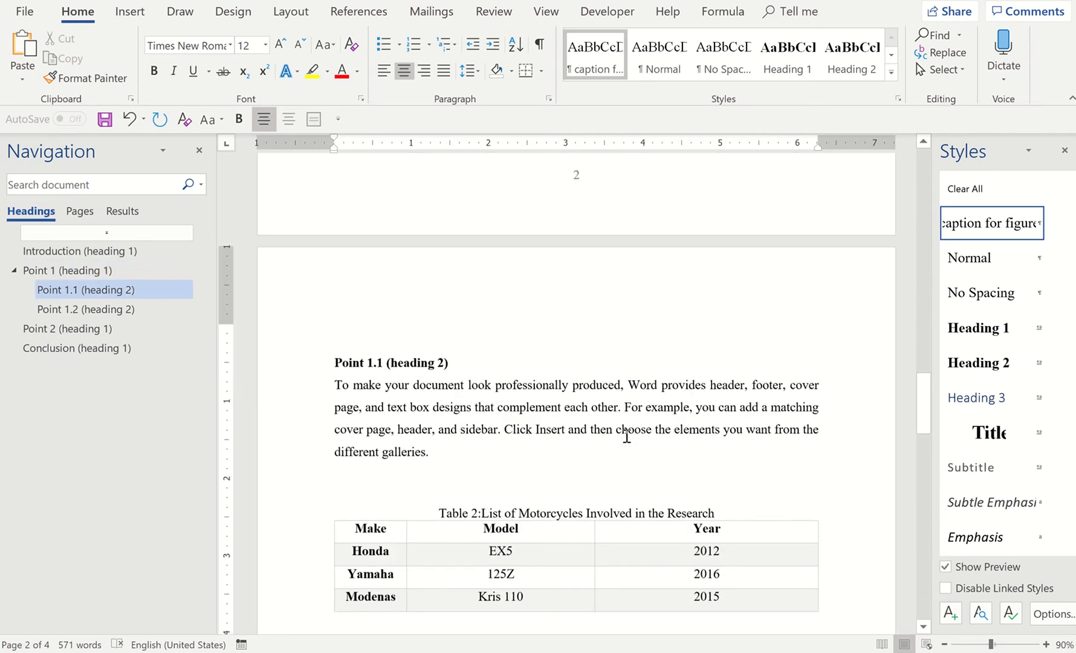
# Below the table of contents, insert a table of figures for the Table caption label with no tab leader
pyautogui.scroll(15, 627, 437)
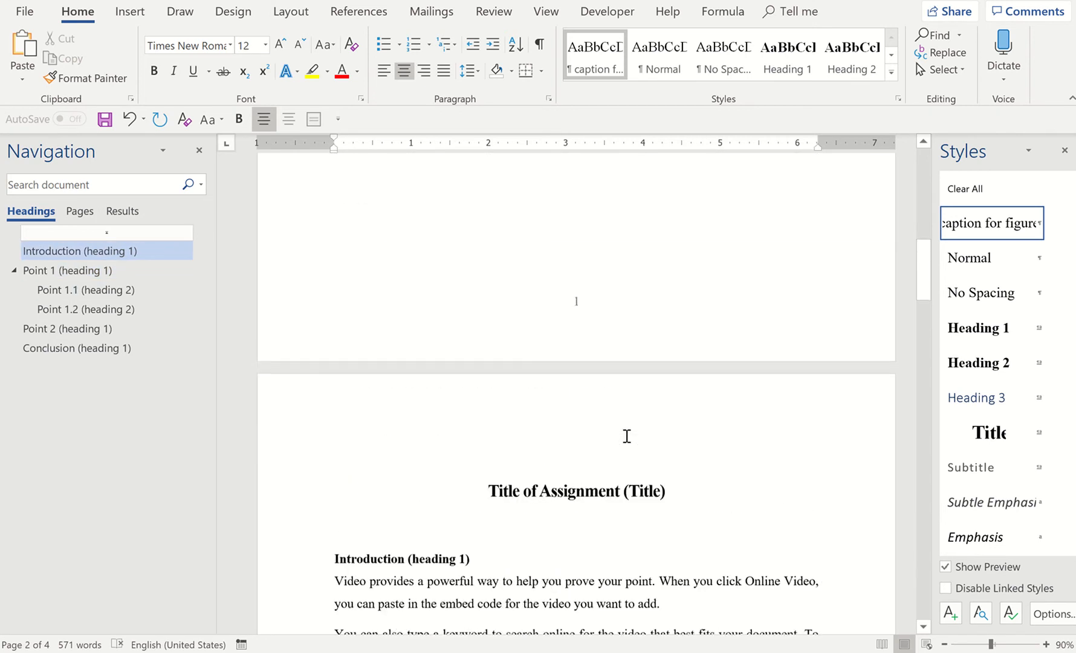
pyautogui.scroll(15, 627, 436)
pyautogui.click(422, 503)
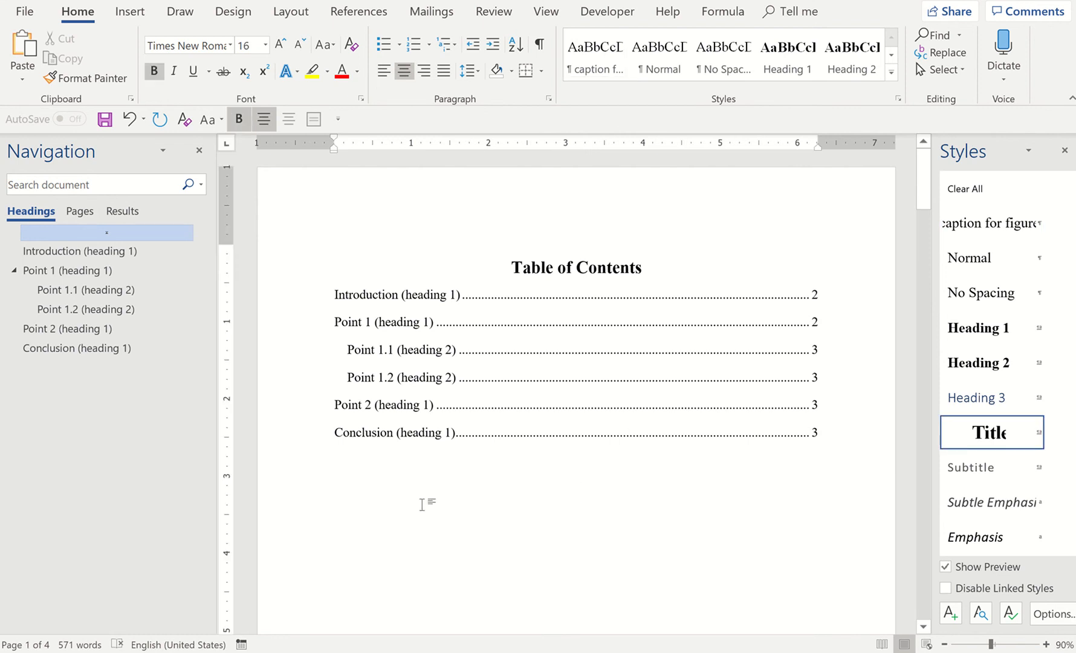
pyautogui.click(359, 12)
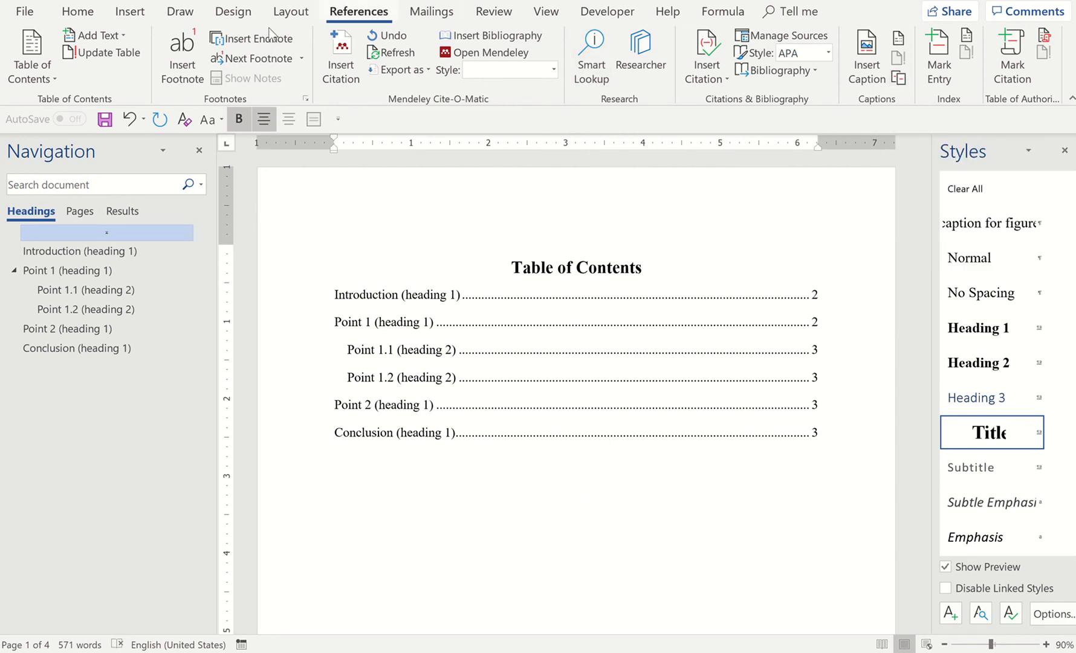
pyautogui.click(125, 12)
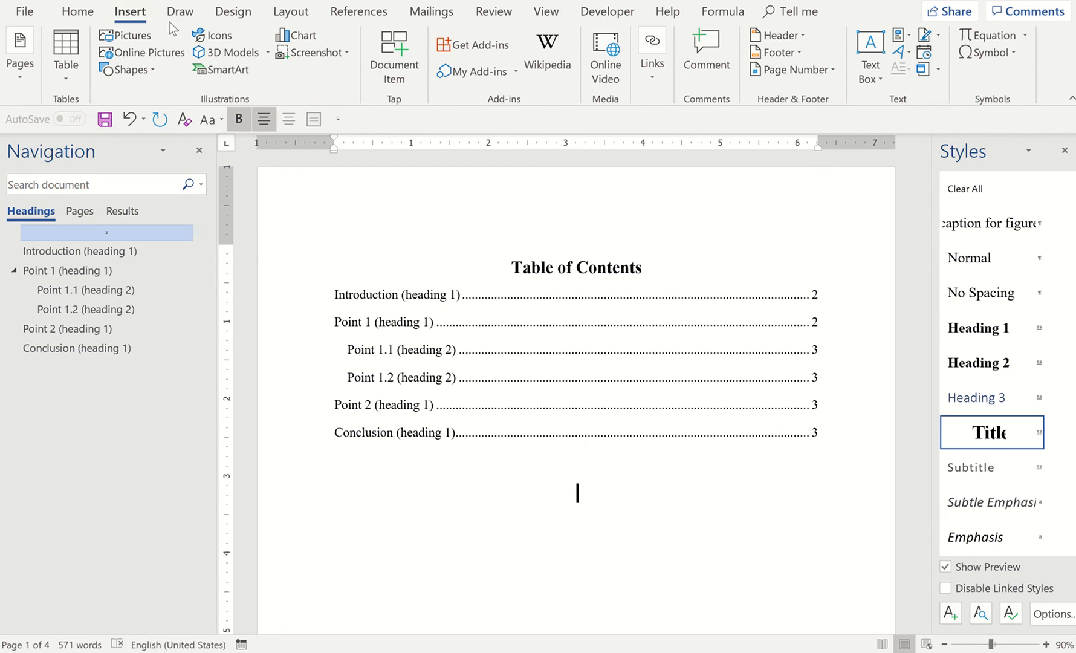
pyautogui.click(341, 15)
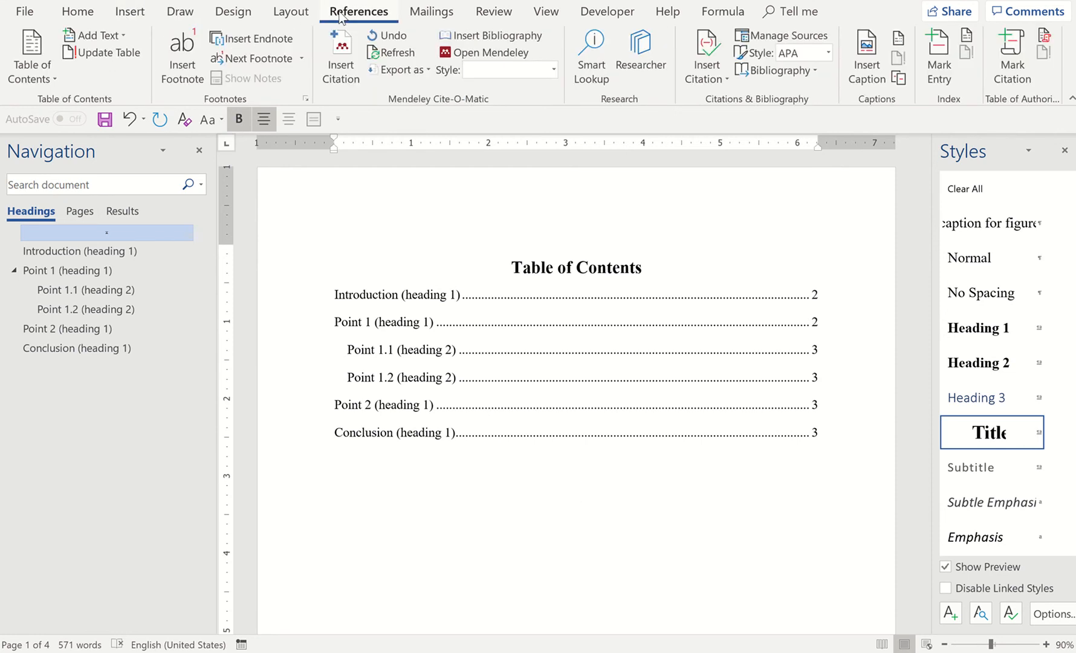
pyautogui.click(906, 35)
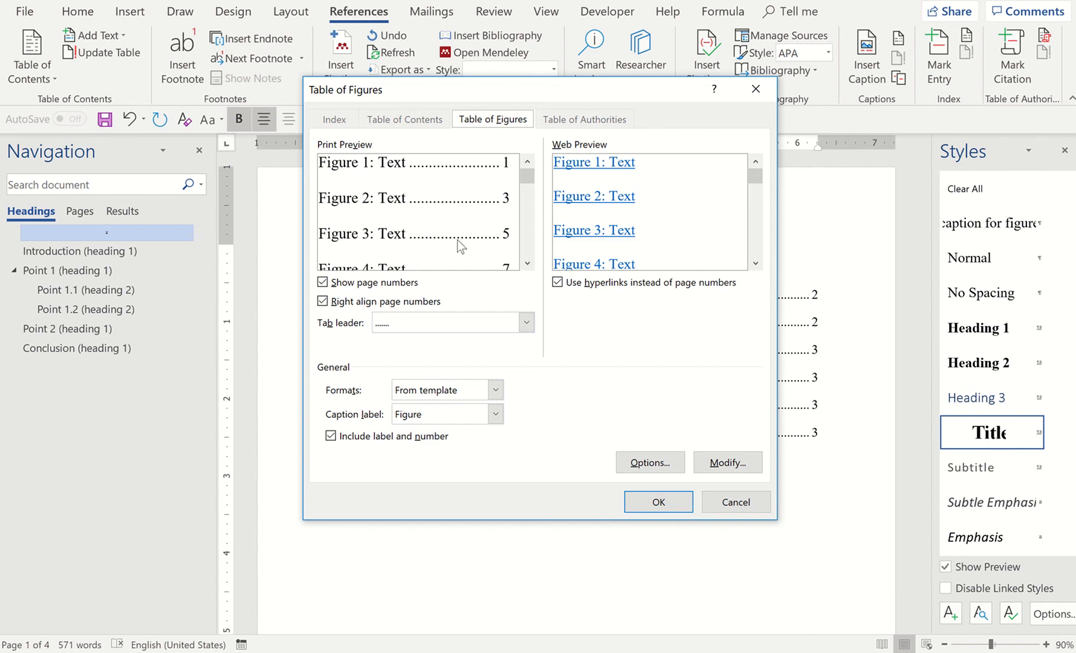
pyautogui.click(511, 325)
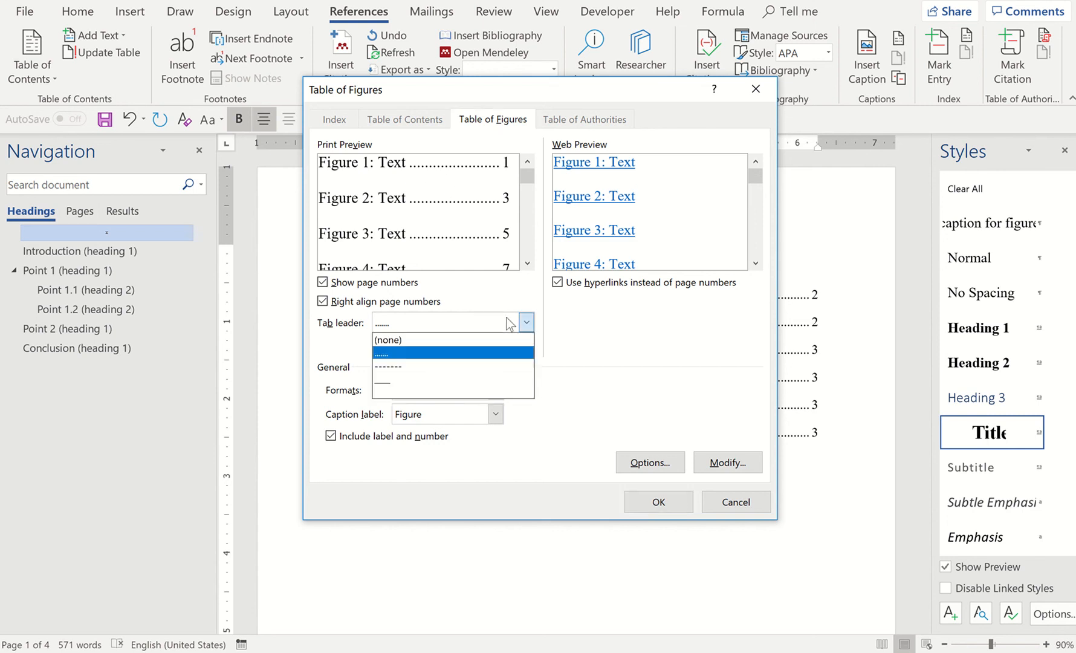
pyautogui.click(467, 343)
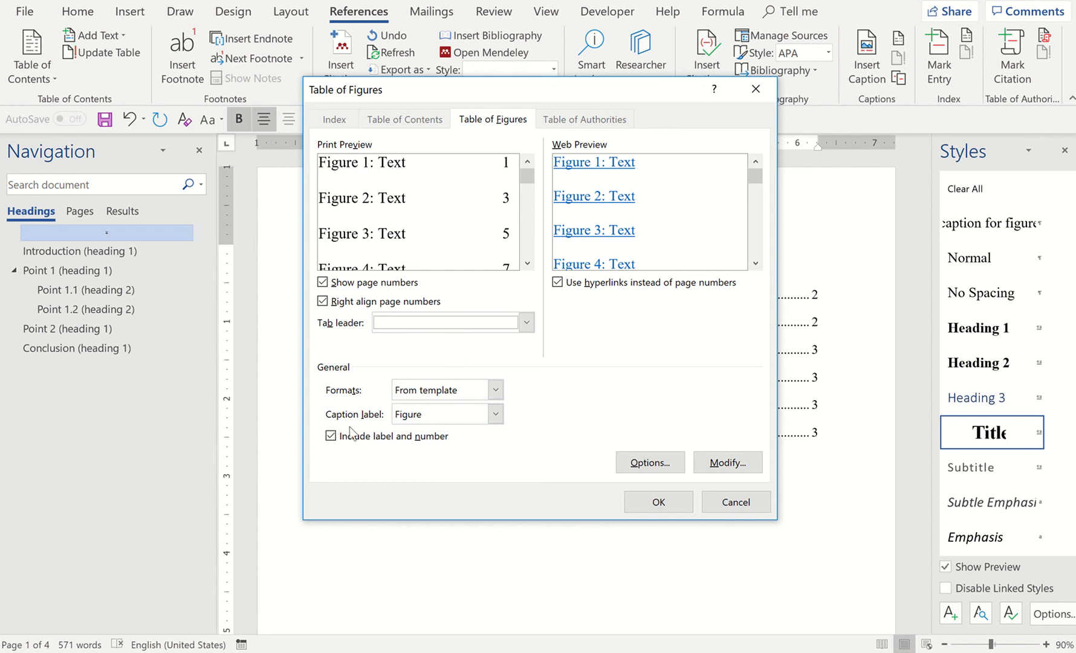
pyautogui.click(408, 417)
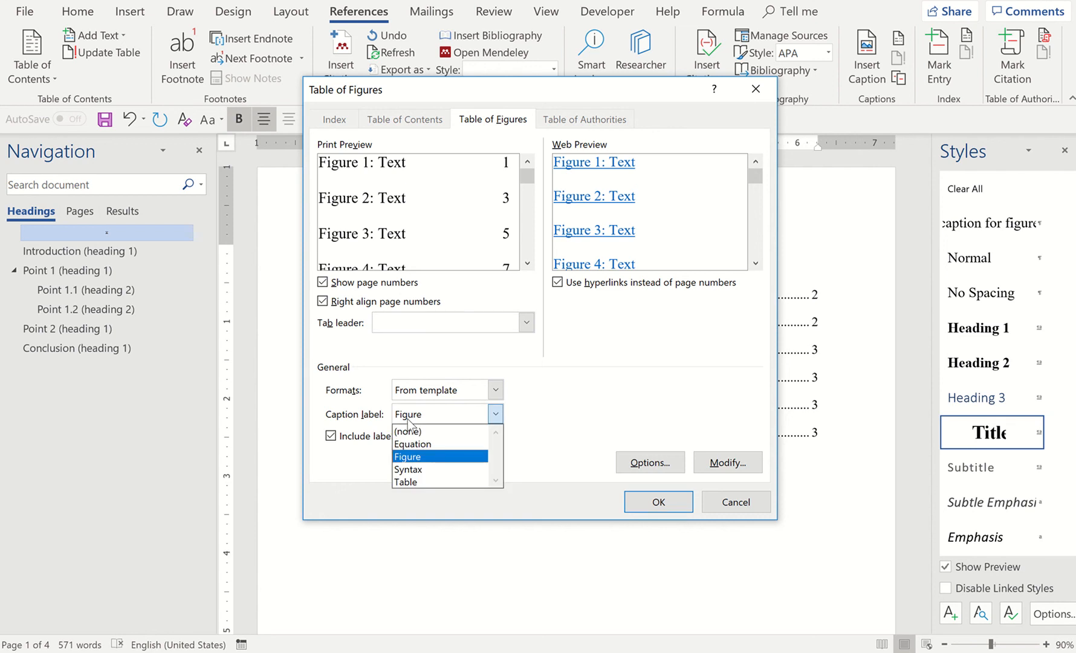
pyautogui.click(412, 481)
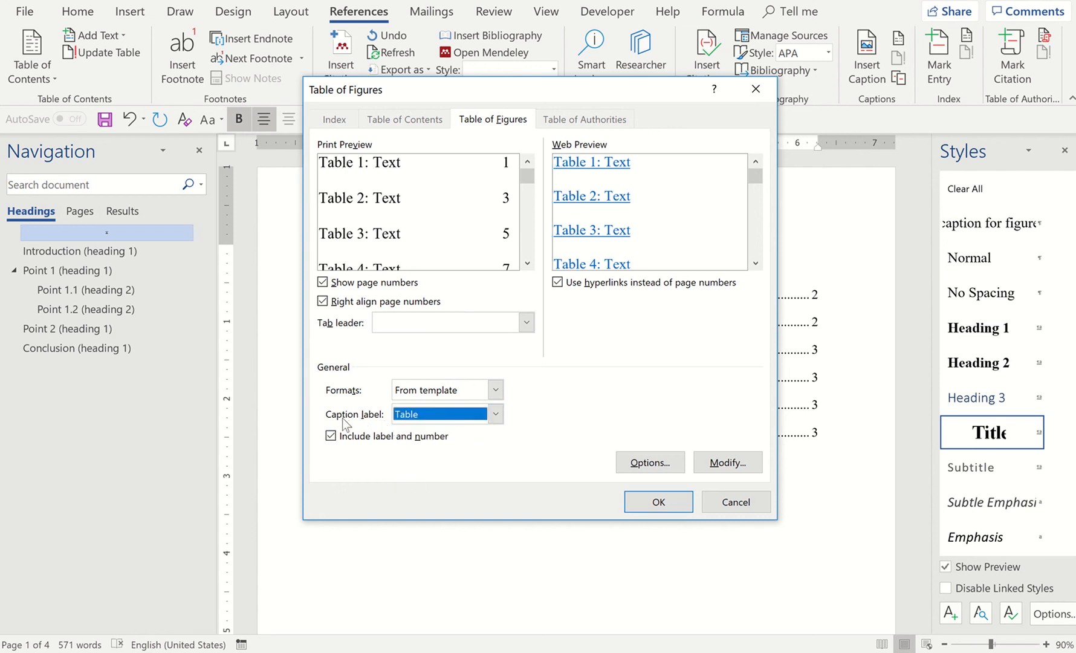
pyautogui.click(649, 509)
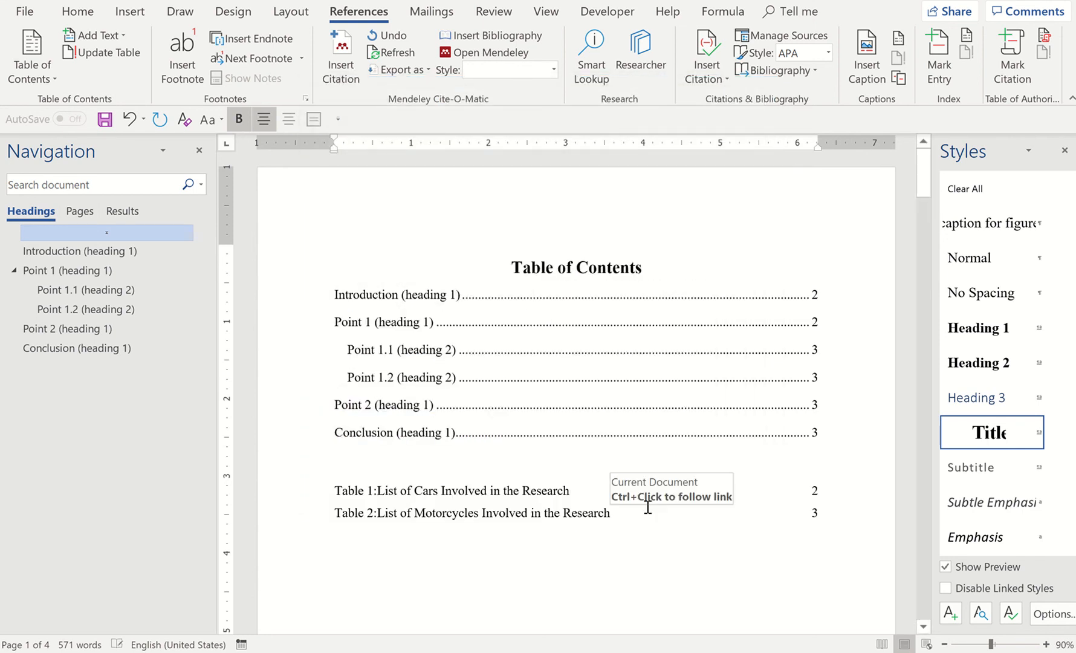
# On a new line below the list of table captions, insert a table of figures for the Figure label with no tab leader
pyautogui.scroll(-3, 647, 507)
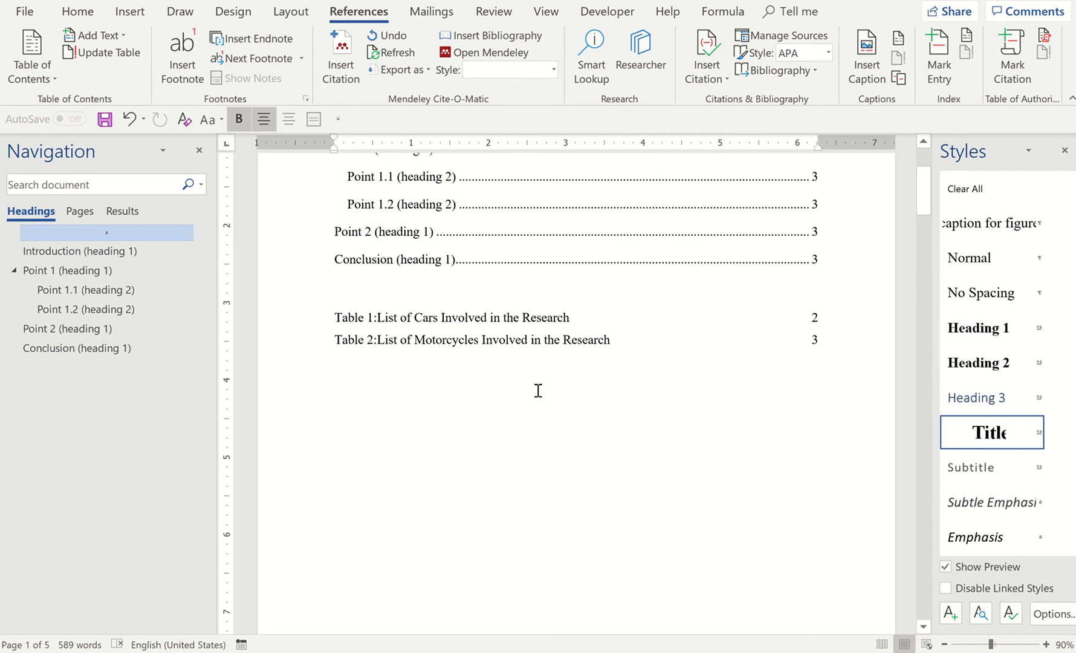
pyautogui.press('Return')
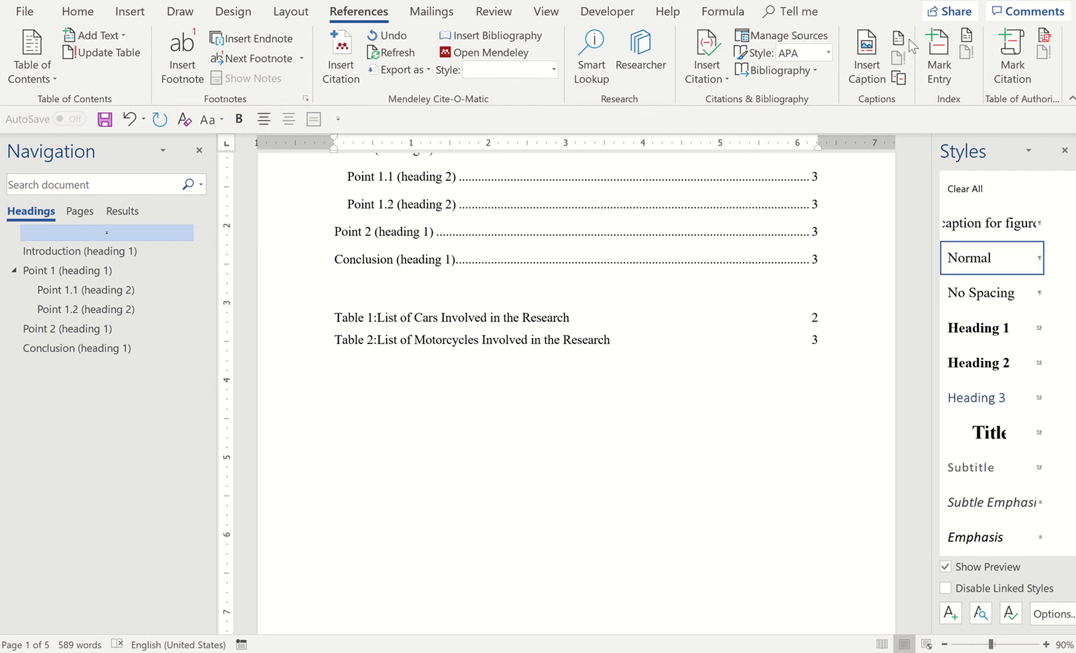
pyautogui.click(898, 38)
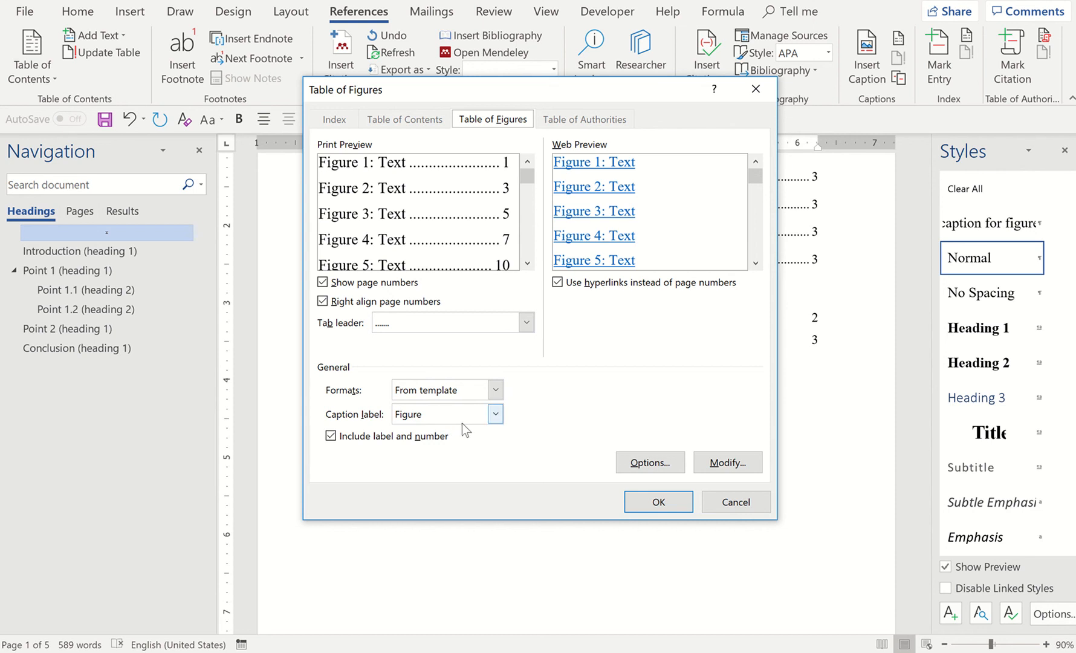
pyautogui.click(484, 324)
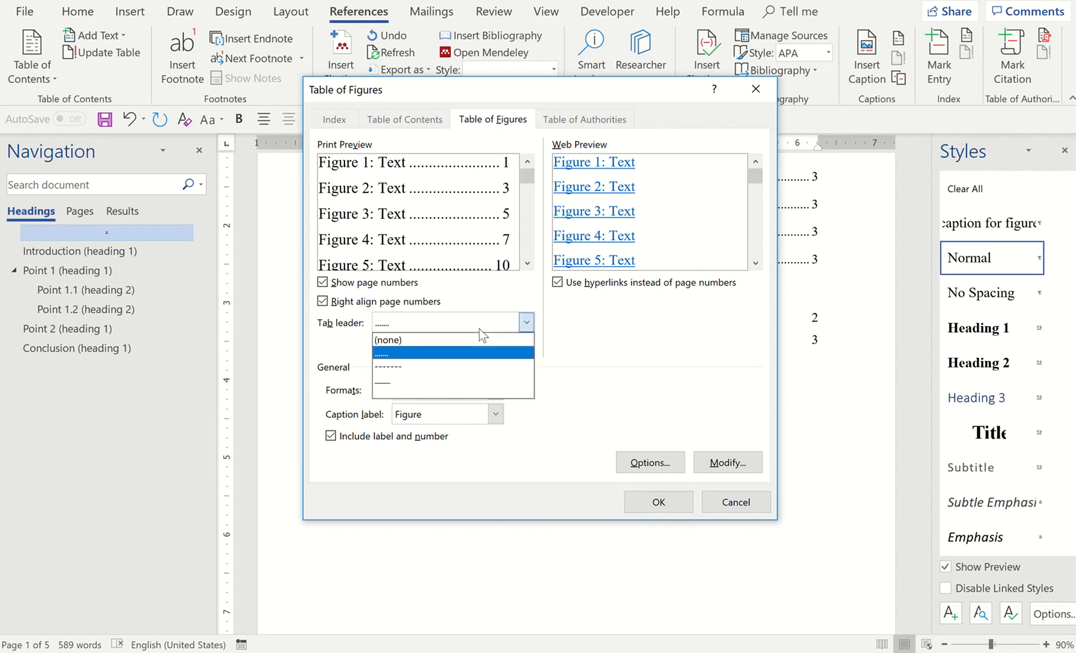
pyautogui.click(456, 340)
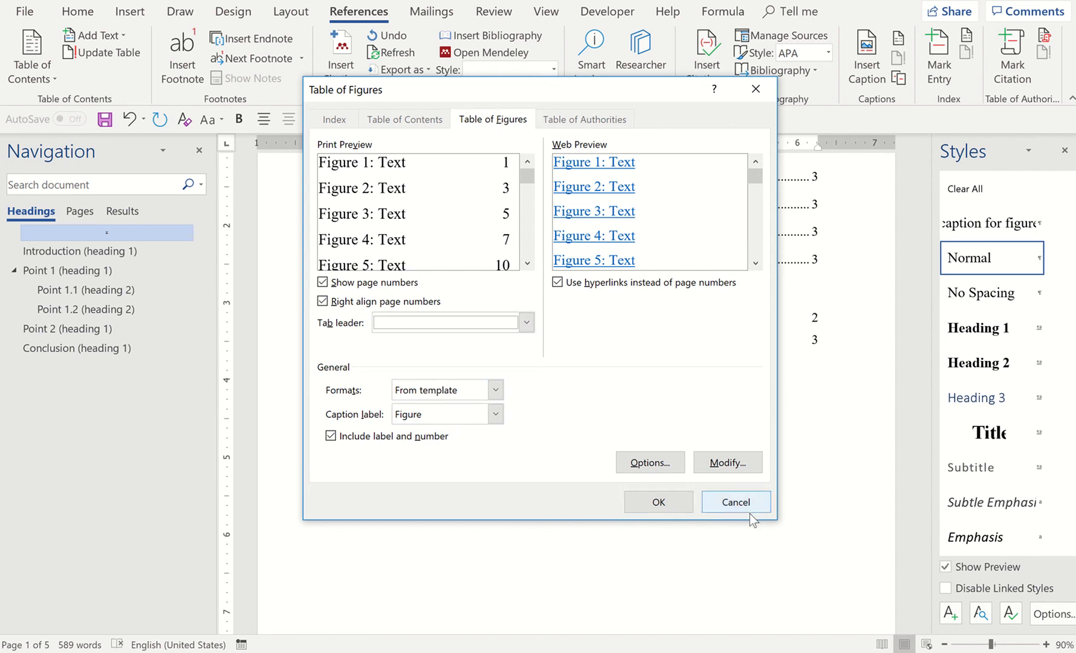
pyautogui.click(659, 502)
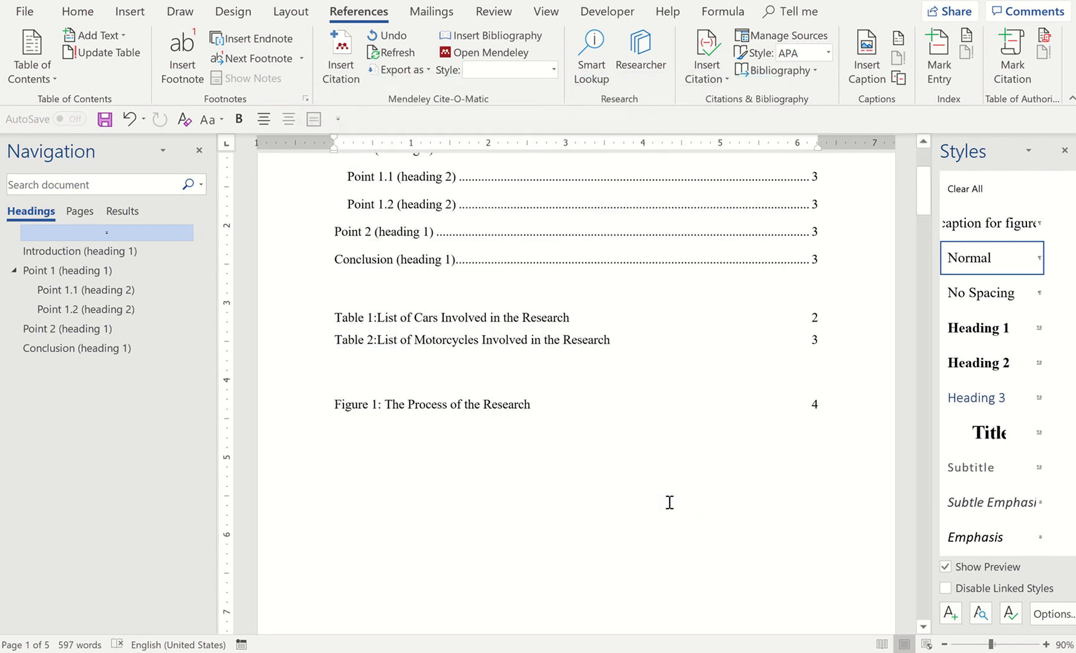
# Make room above the list of table captions and enter the title "List of Tables"
pyautogui.click(335, 318)
pyautogui.press('Return')
pyautogui.press('Return')
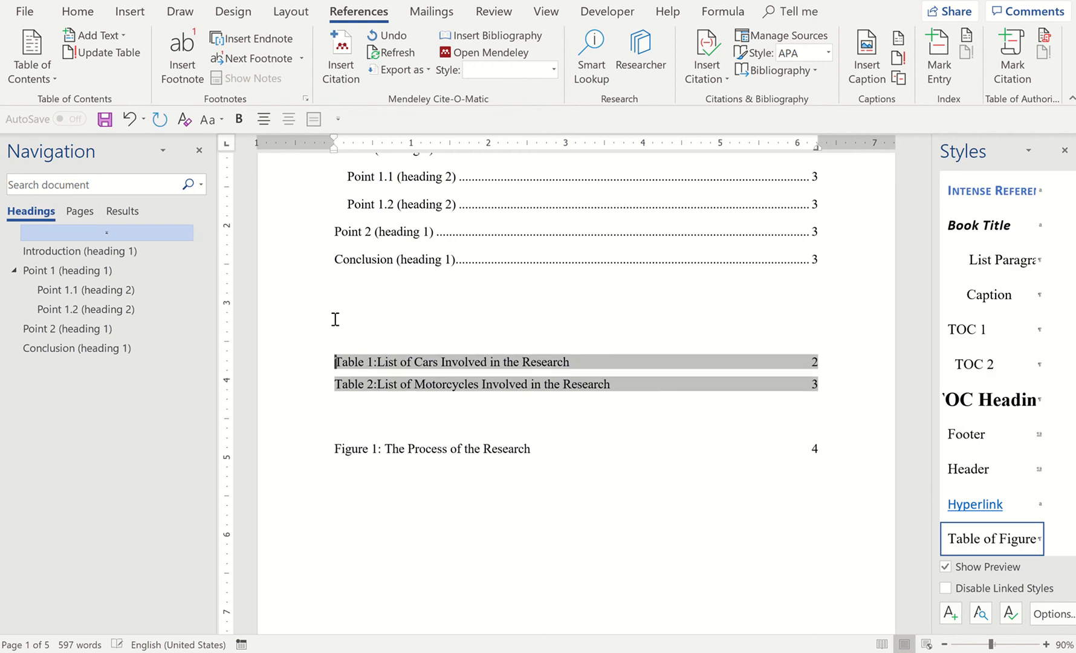
pyautogui.click(559, 341)
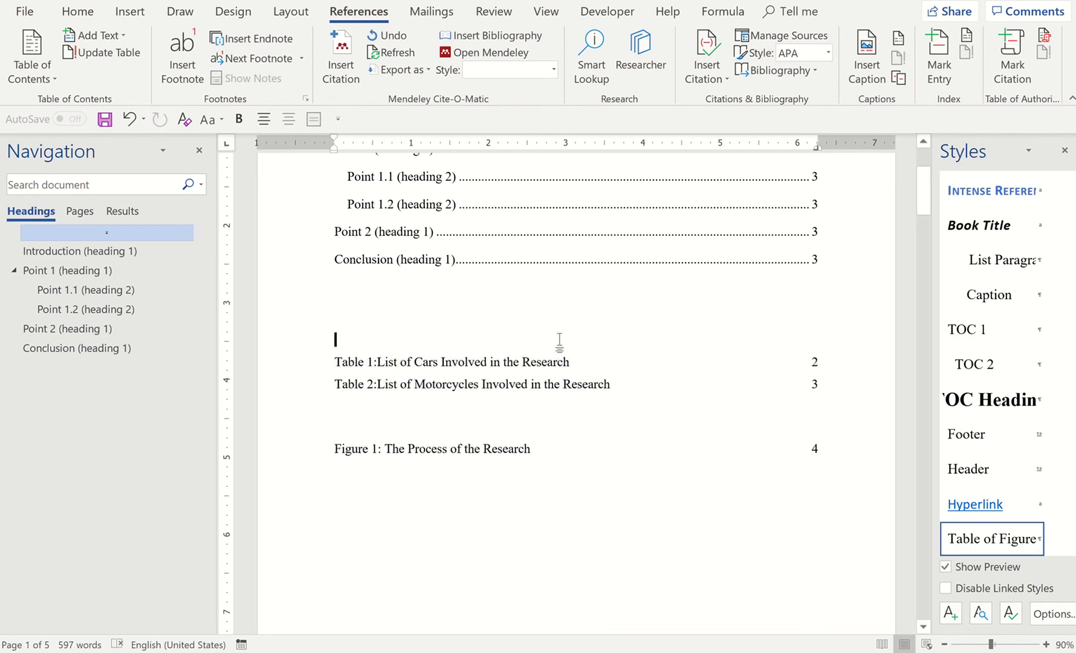
pyautogui.write('Lis')
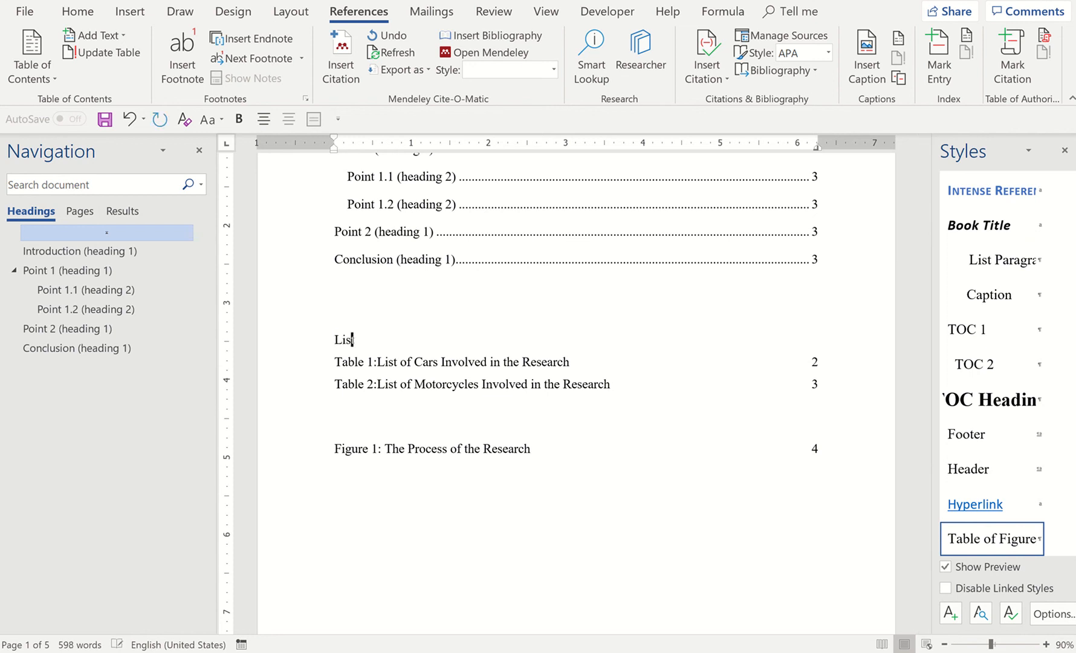
pyautogui.write('t of Tables')
# Add a new line directly above the list of figure captions and enter the title "List of Figured"
pyautogui.click(344, 434)
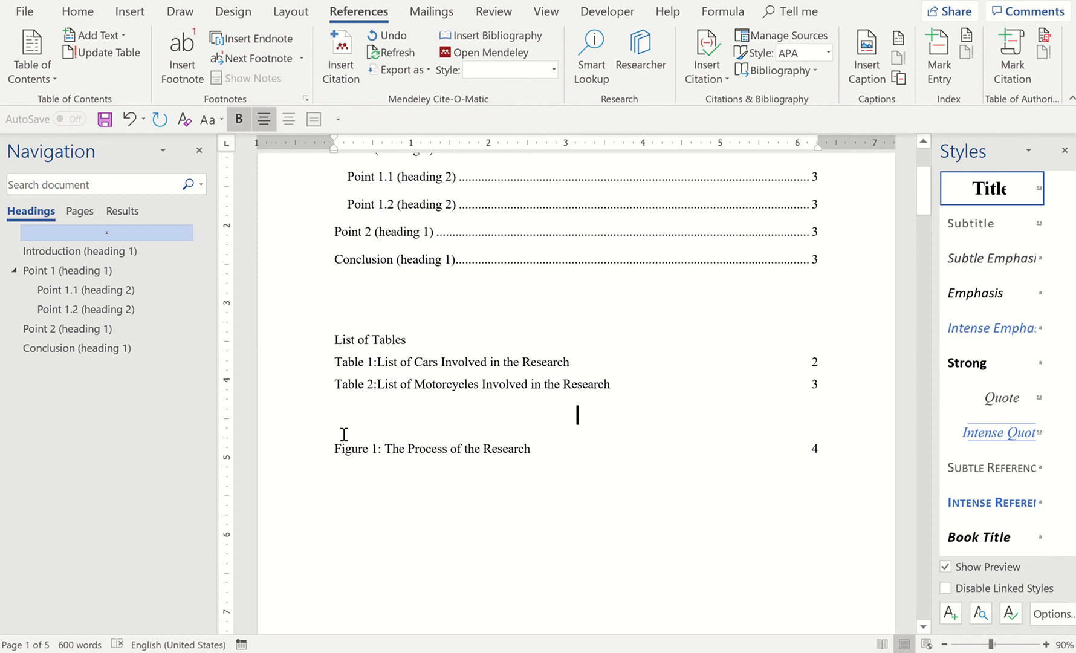
pyautogui.click(331, 445)
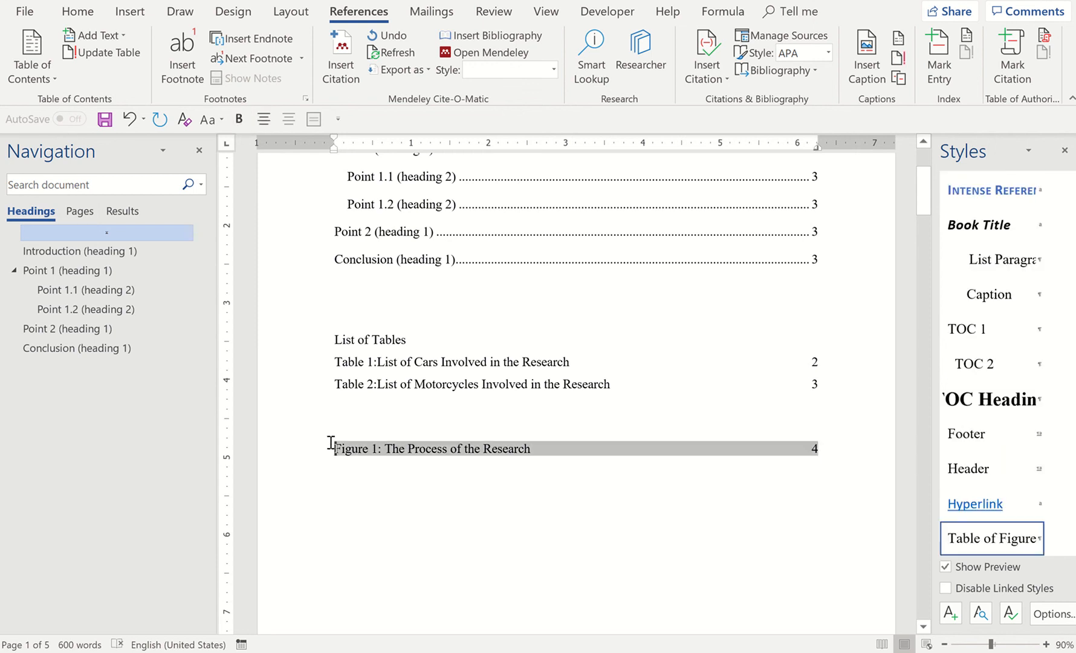
pyautogui.click(336, 437)
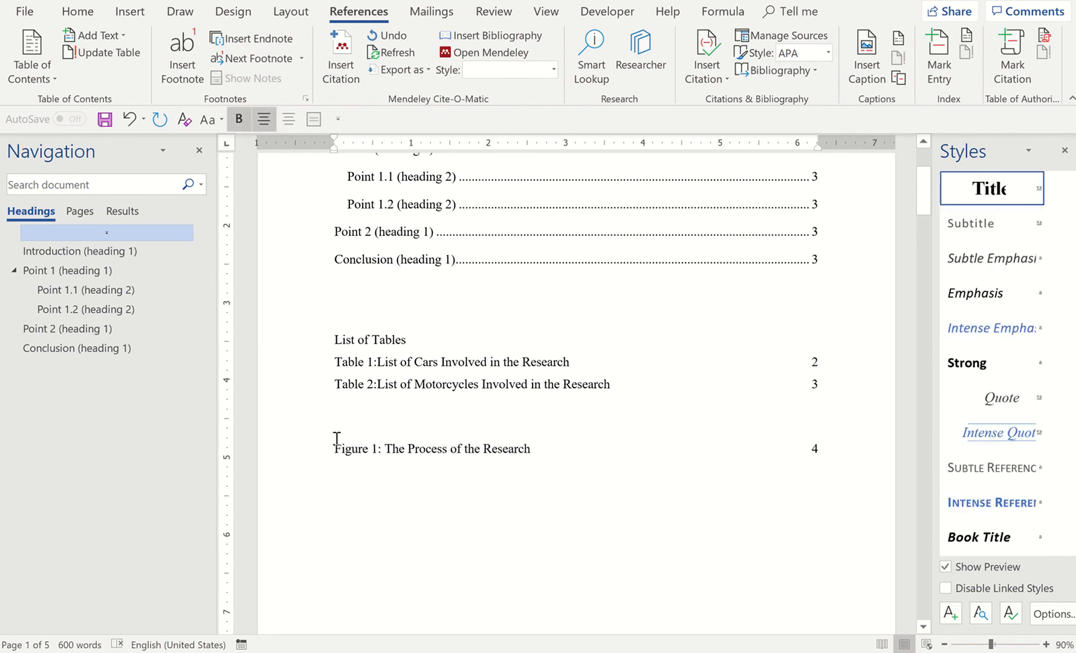
pyautogui.press('Return')
pyautogui.write('Lis')
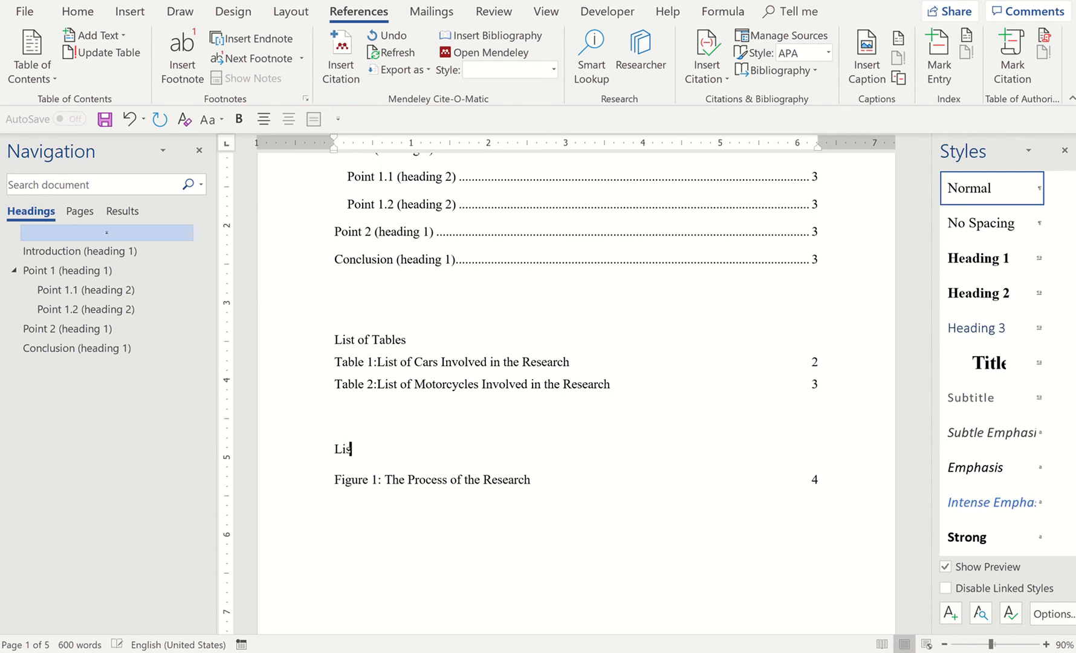
pyautogui.write('t of Figured')
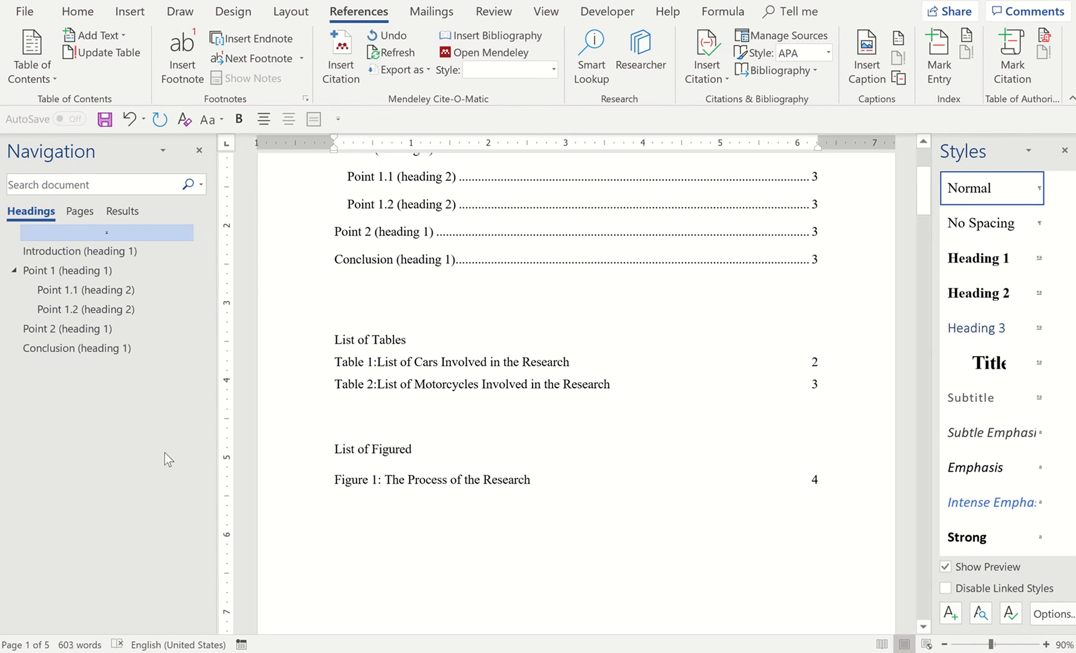
# Apply the TOC Heading style to the "List of Tables" title to match the table of contents title
pyautogui.click(375, 341)
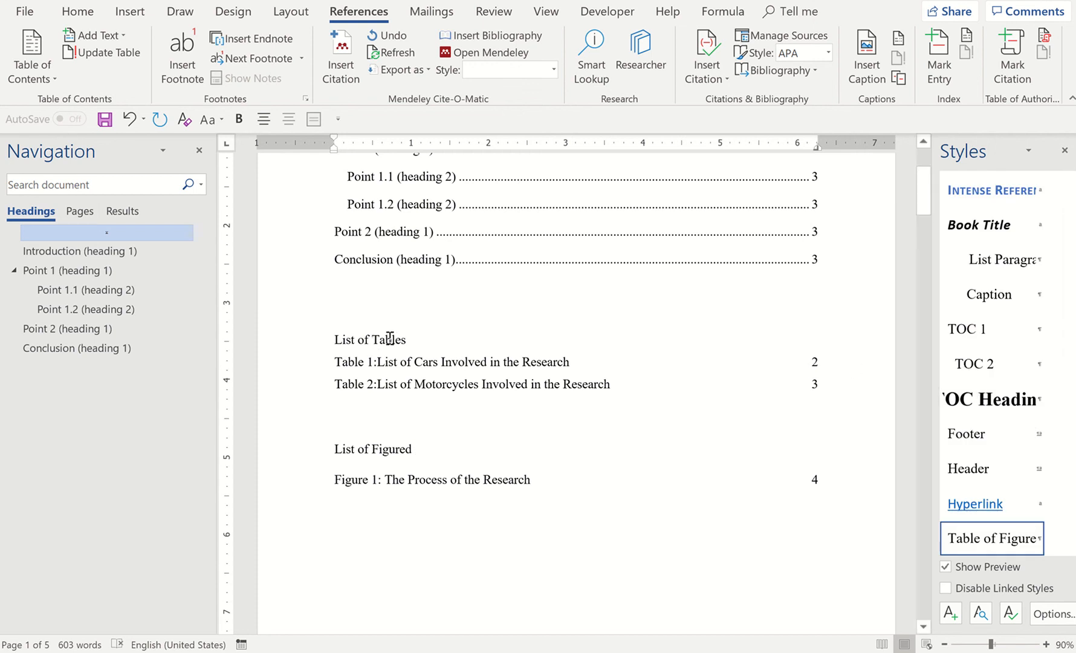
pyautogui.click(1018, 406)
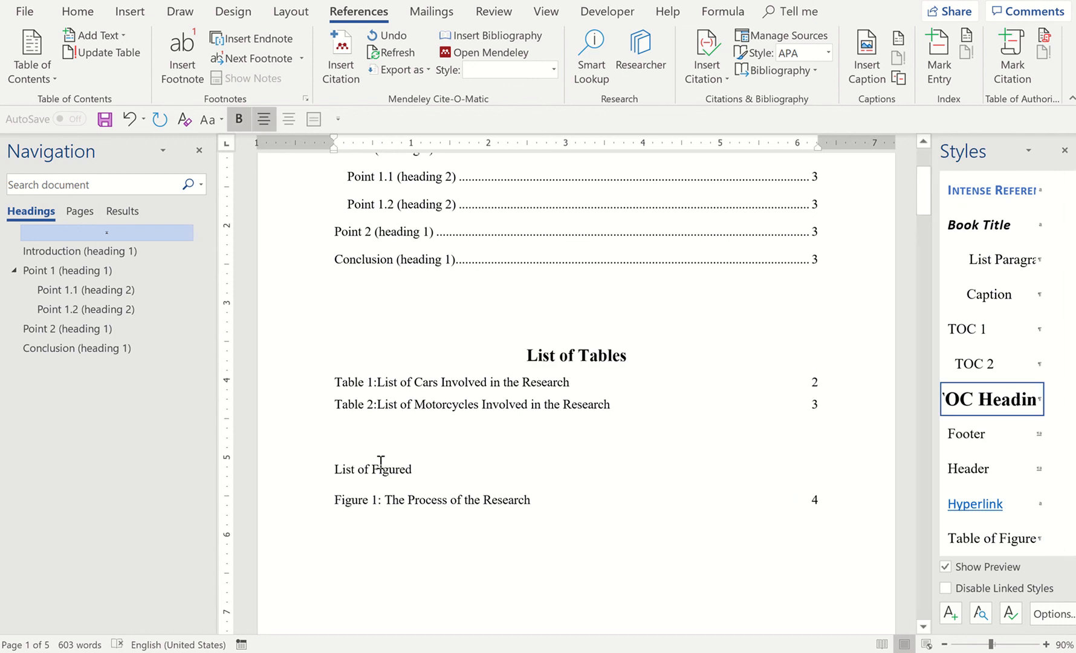
pyautogui.scroll(3, 381, 463)
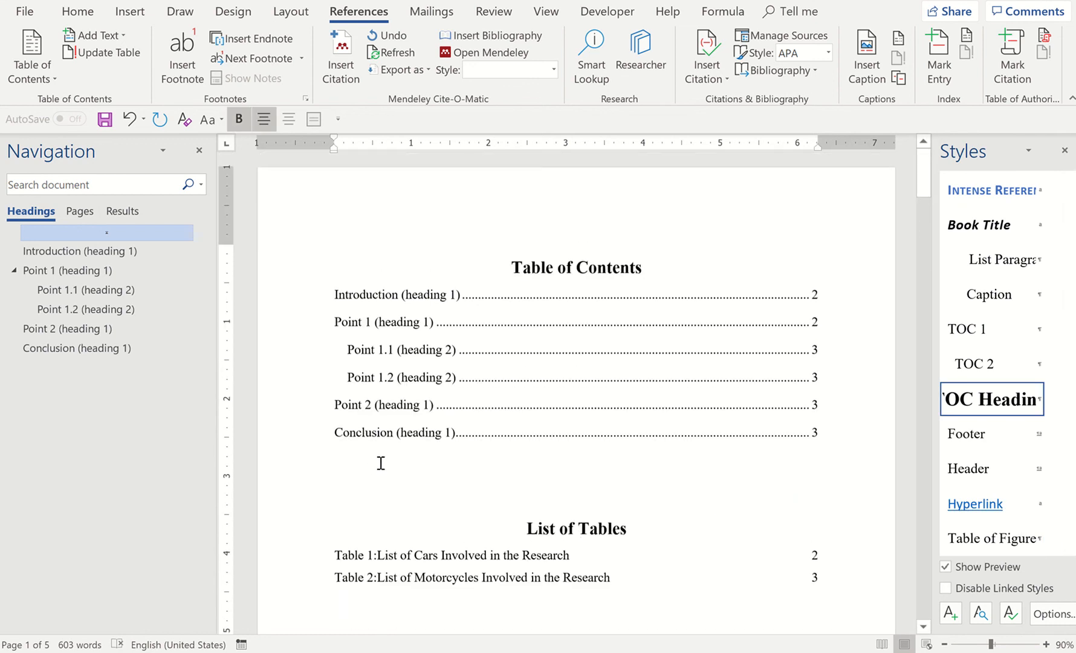
pyautogui.scroll(-3, 381, 463)
# Correct the title above the figure captions to "List of Figures" and apply the TOC Heading style to it
pyautogui.click(374, 434)
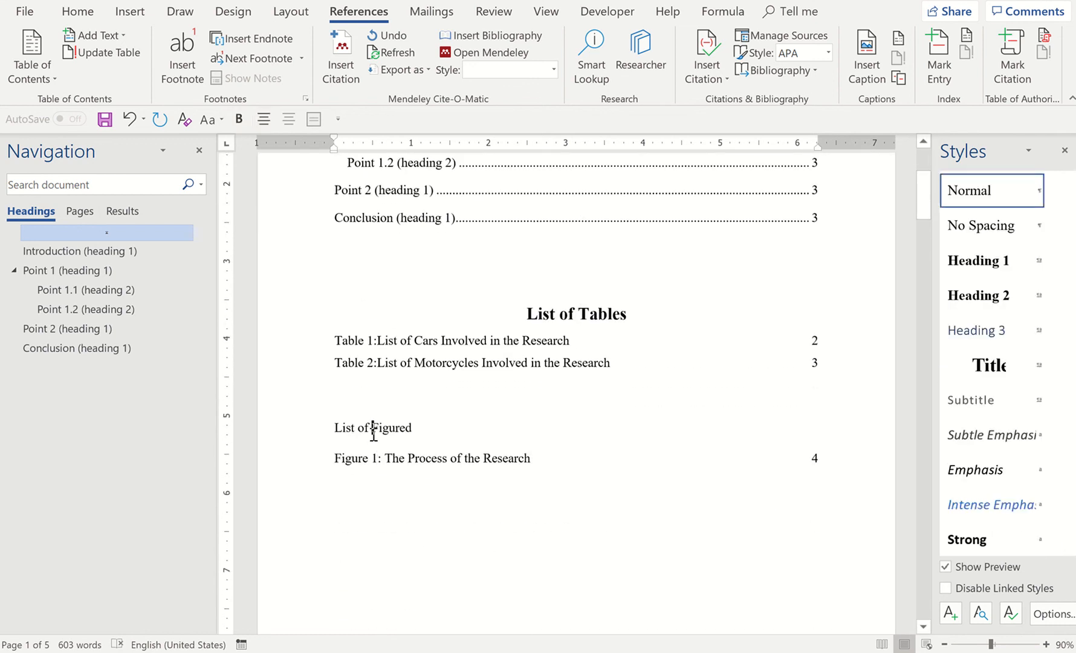
pyautogui.press('BackSpace')
pyautogui.write('s')
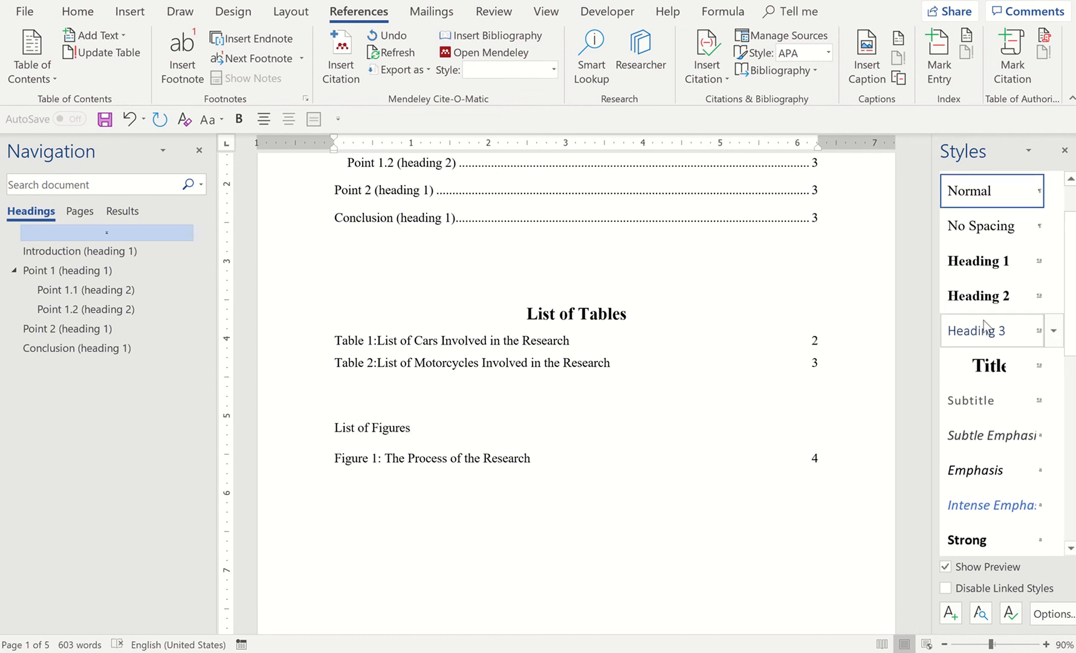
pyautogui.scroll(-7, 962, 478)
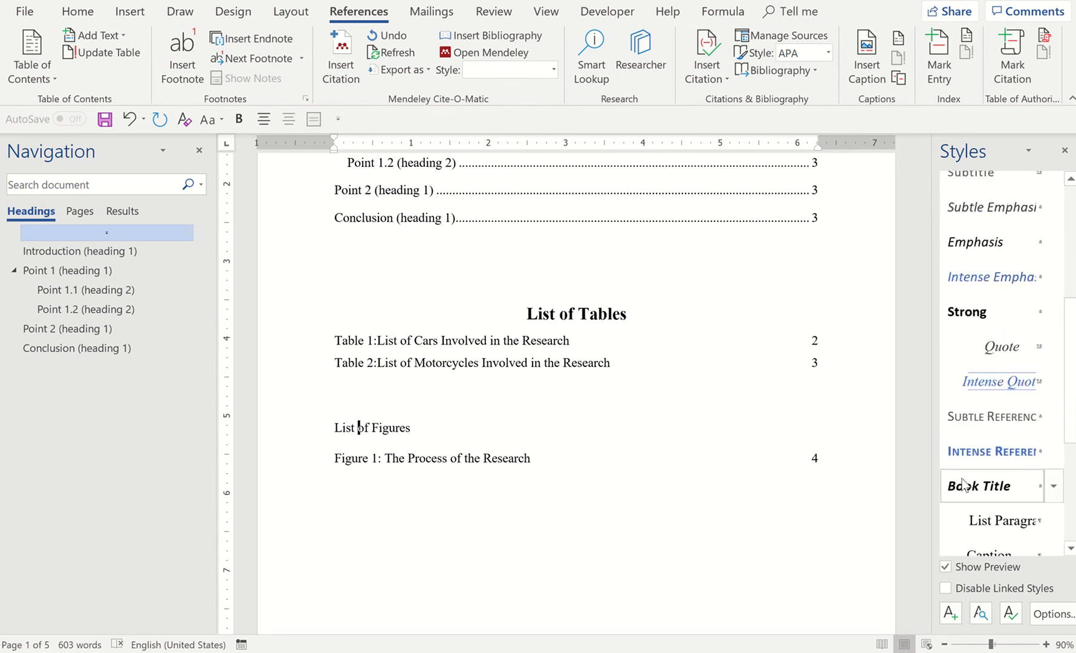
pyautogui.click(962, 484)
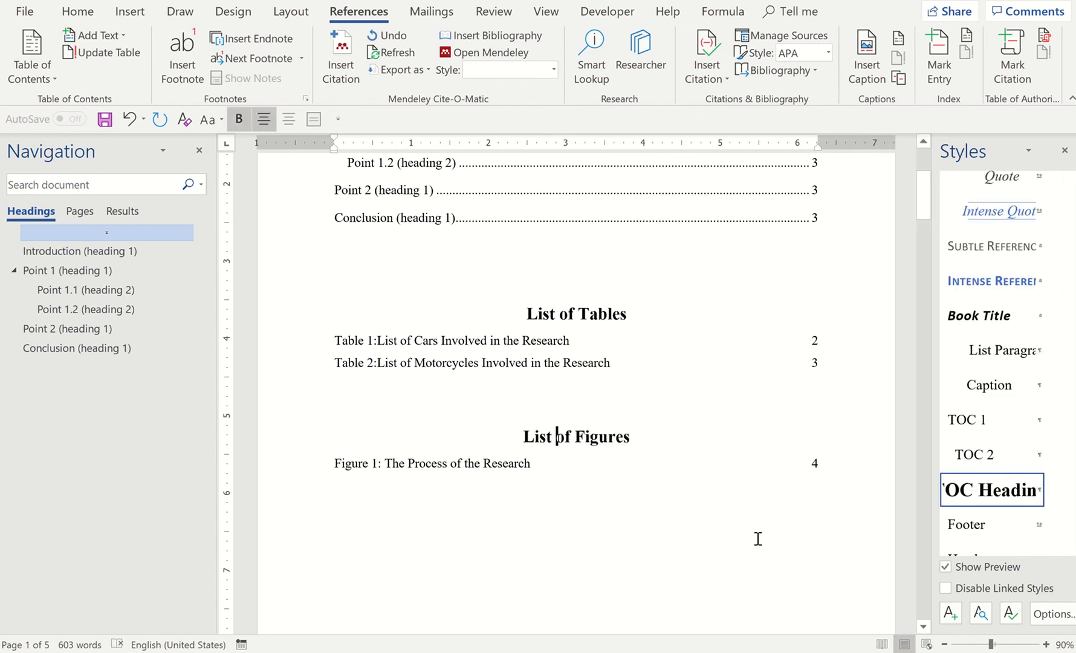
# Update the field of the list of table captions, choosing to update the entire table
pyautogui.click(453, 364)
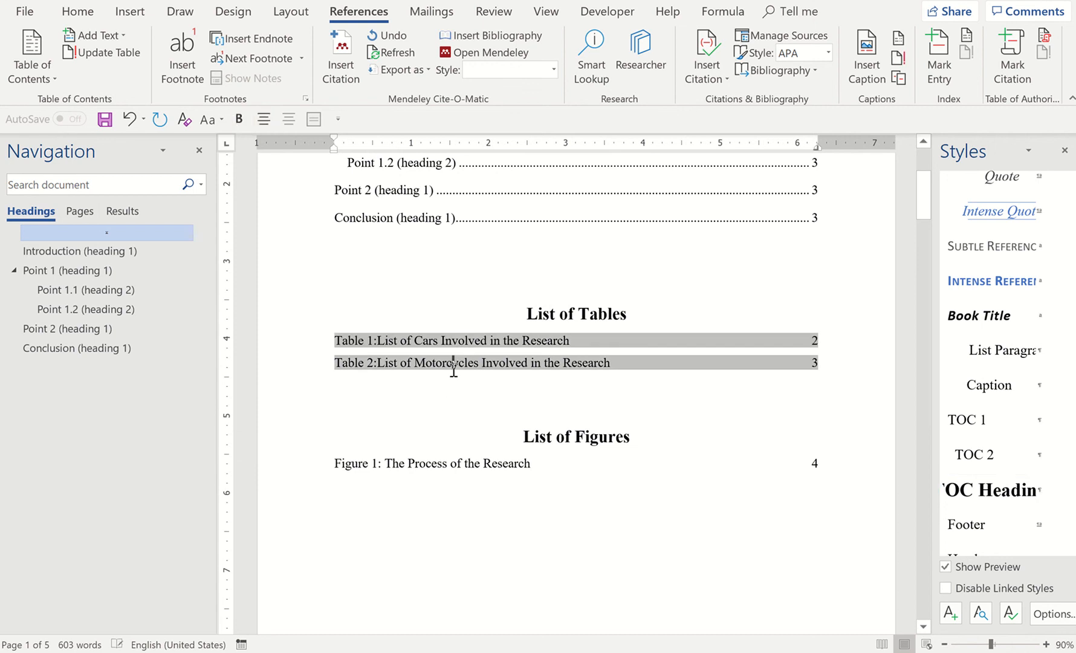
pyautogui.rightClick(516, 345)
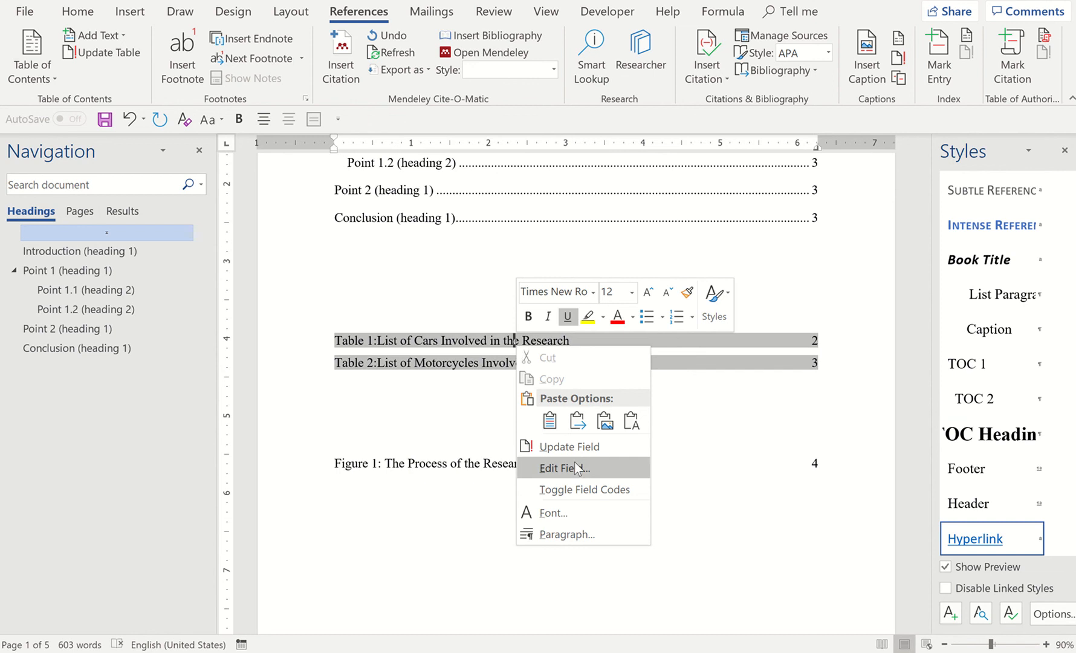
pyautogui.click(586, 450)
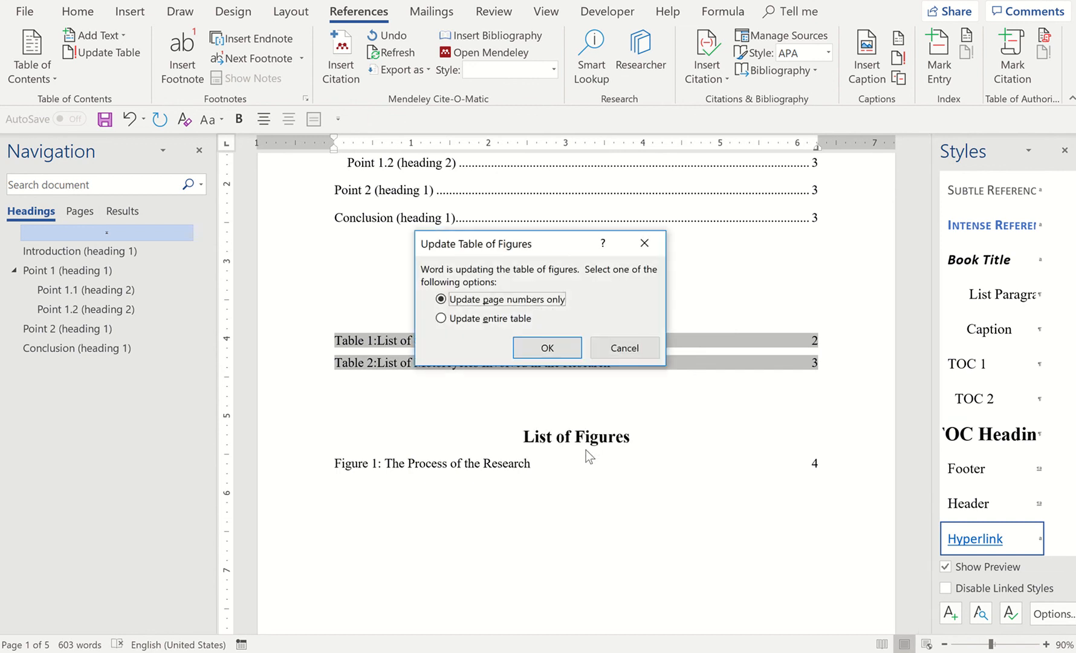
pyautogui.click(482, 320)
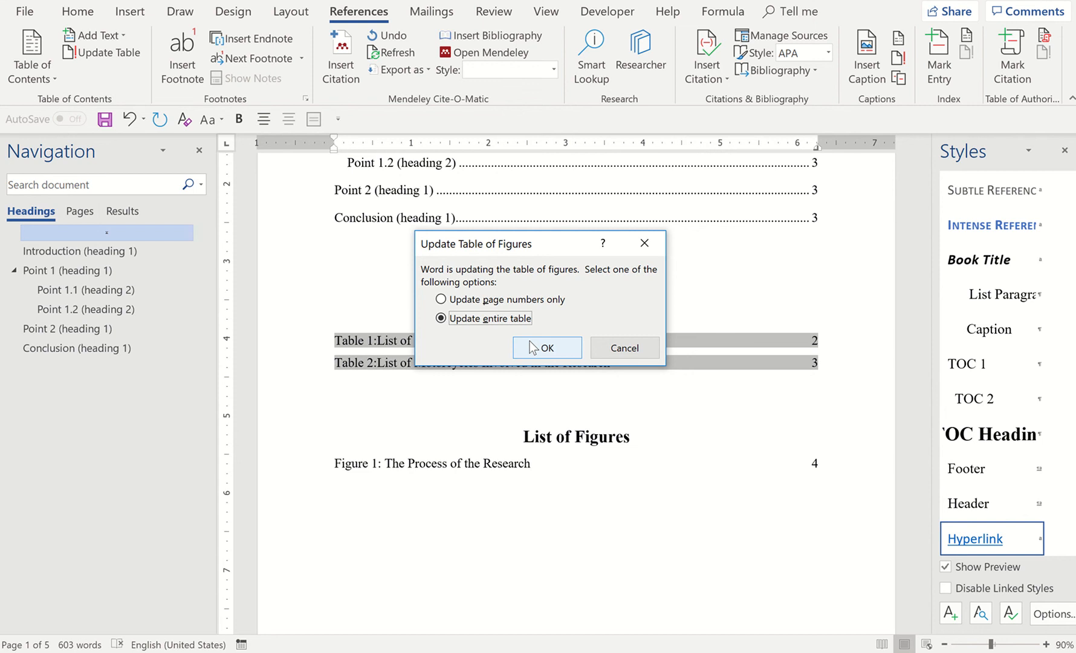
pyautogui.click(530, 346)
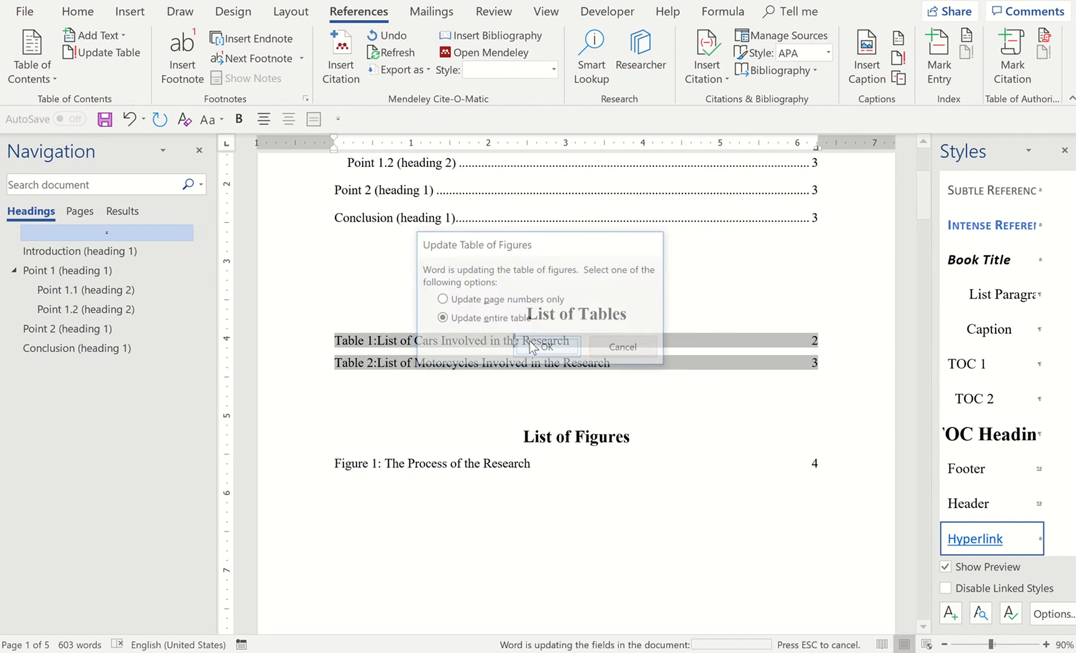
# Delete the extra blank lines above the assignment title on page 2 to move the body text up
pyautogui.click(399, 462)
pyautogui.scroll(4, 399, 460)
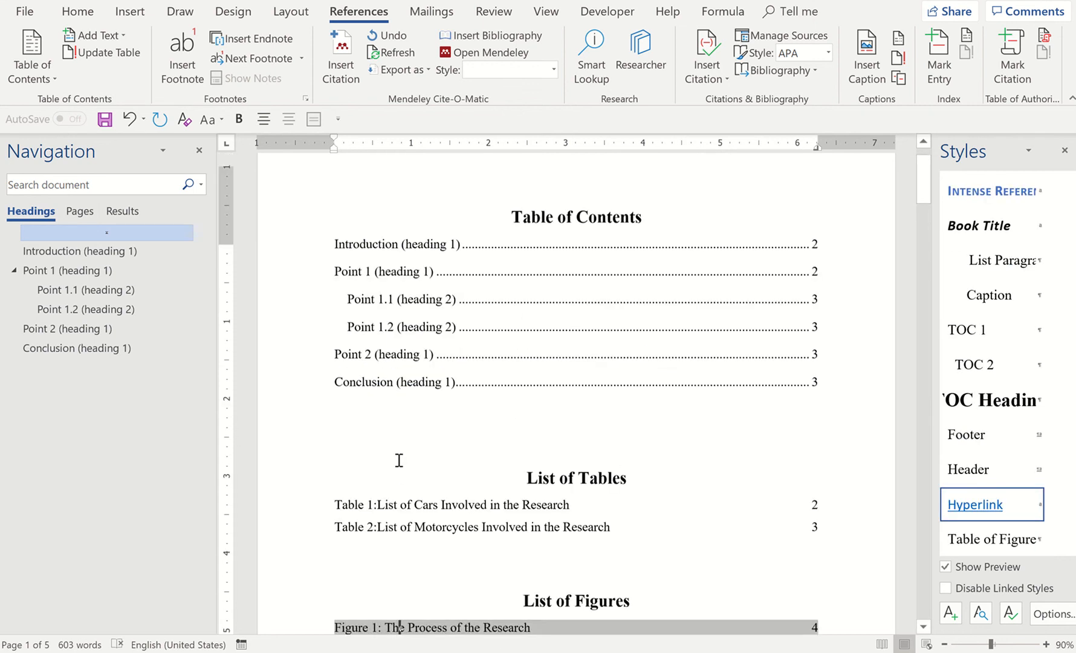
pyautogui.scroll(-3, 399, 461)
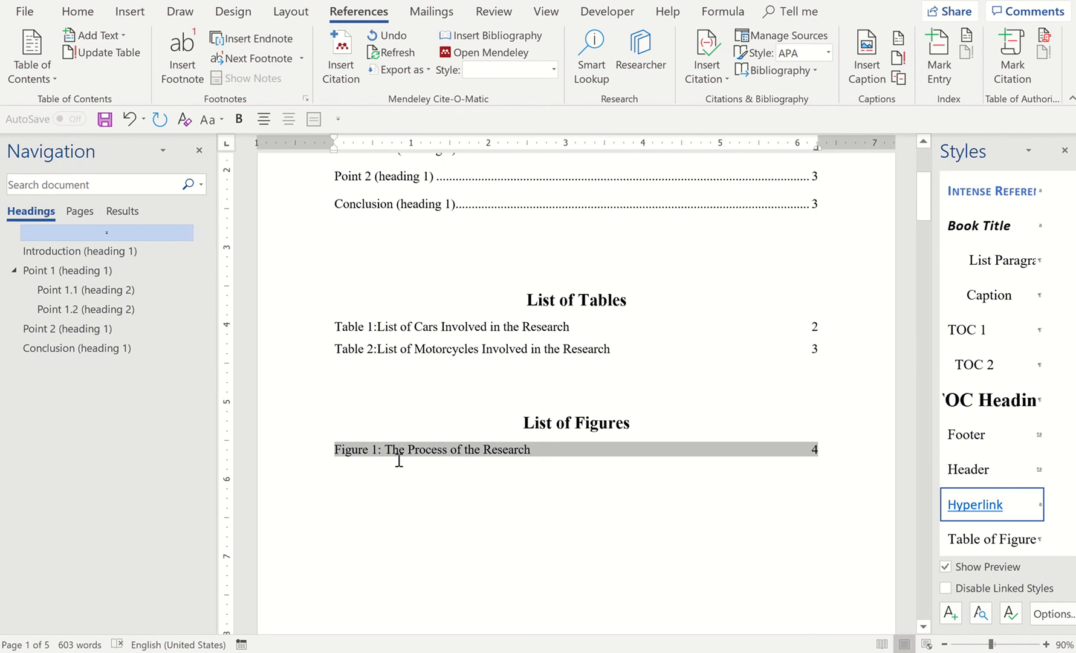
pyautogui.scroll(-10, 399, 460)
pyautogui.scroll(4, 399, 461)
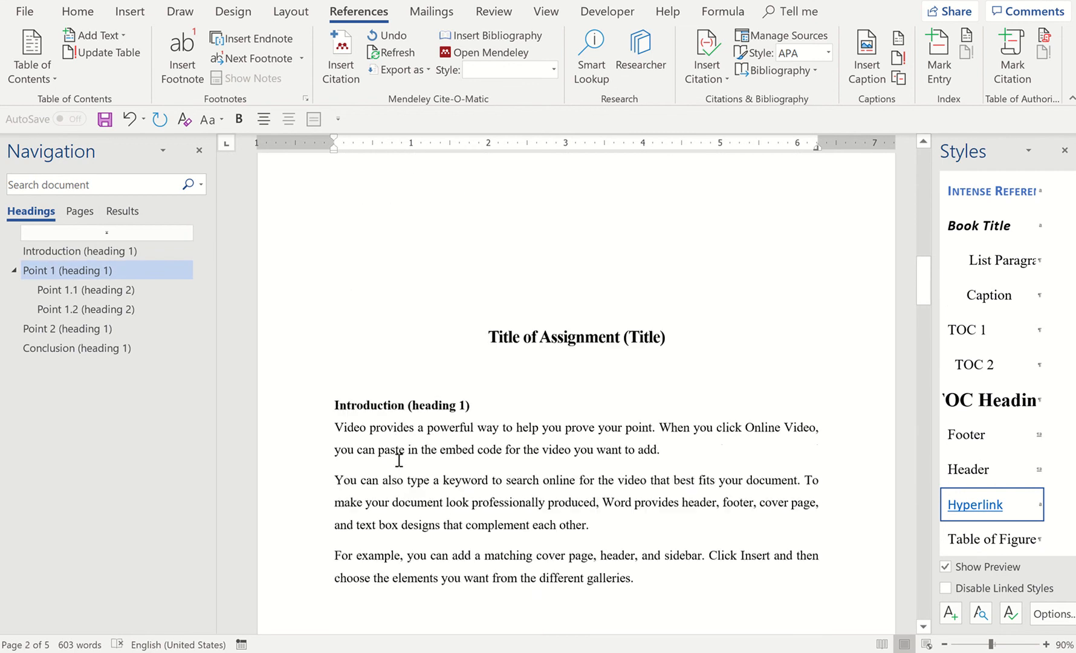
pyautogui.click(536, 278)
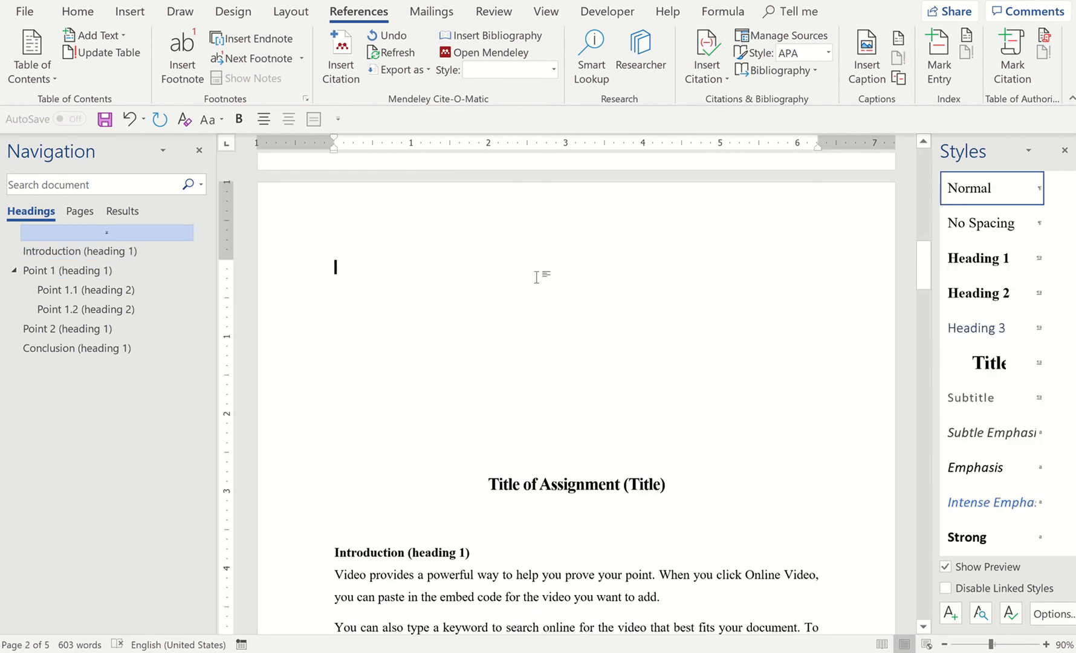
pyautogui.press('Delete')
pyautogui.press('Delete')
pyautogui.press('Delete')
pyautogui.press('Delete')
pyautogui.press('Delete')
pyautogui.press('Delete')
pyautogui.press('Delete')
pyautogui.press('Delete')
pyautogui.press('Delete')
pyautogui.press('Delete')
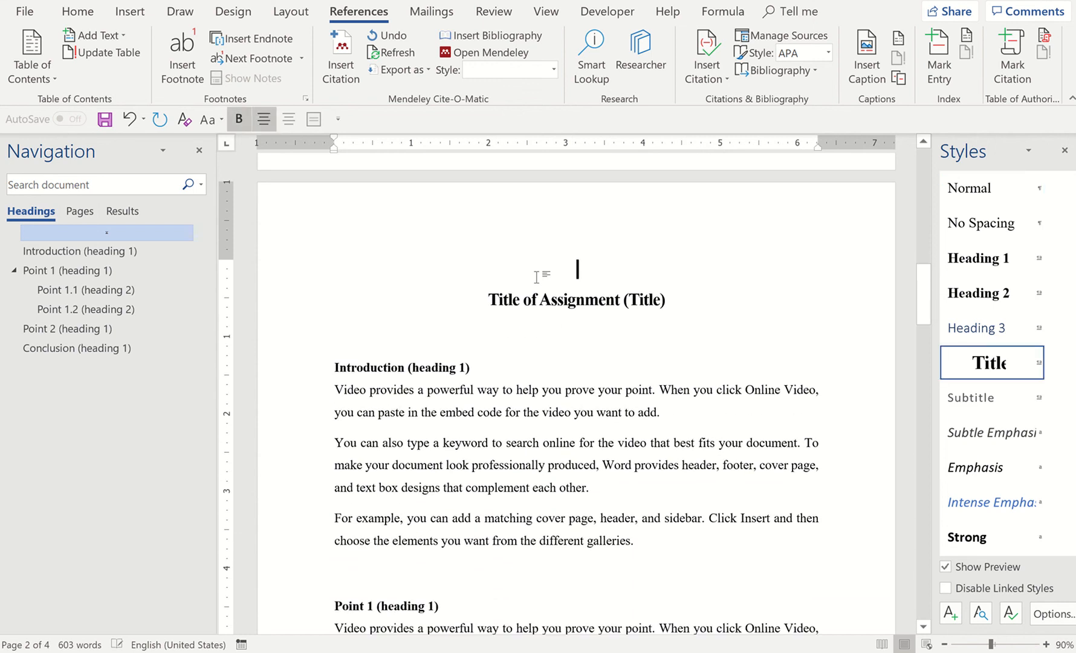
# Compare the page positions of the captioned tables and figure with the page numbers in the two lists
pyautogui.scroll(-7, 537, 277)
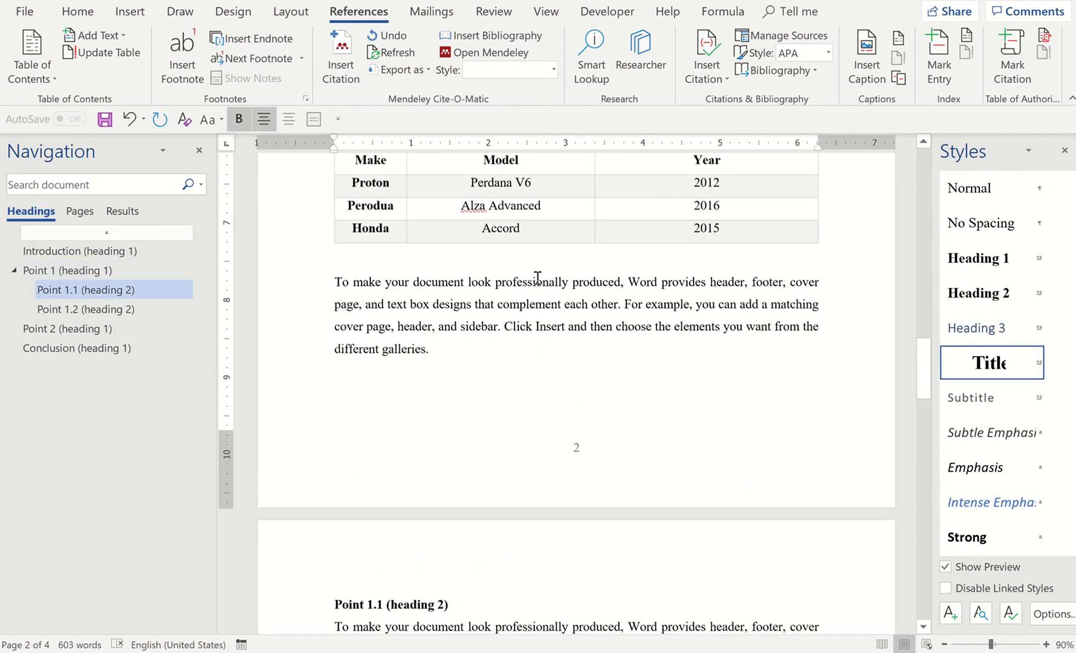
pyautogui.scroll(9, 538, 280)
pyautogui.scroll(4, 619, 394)
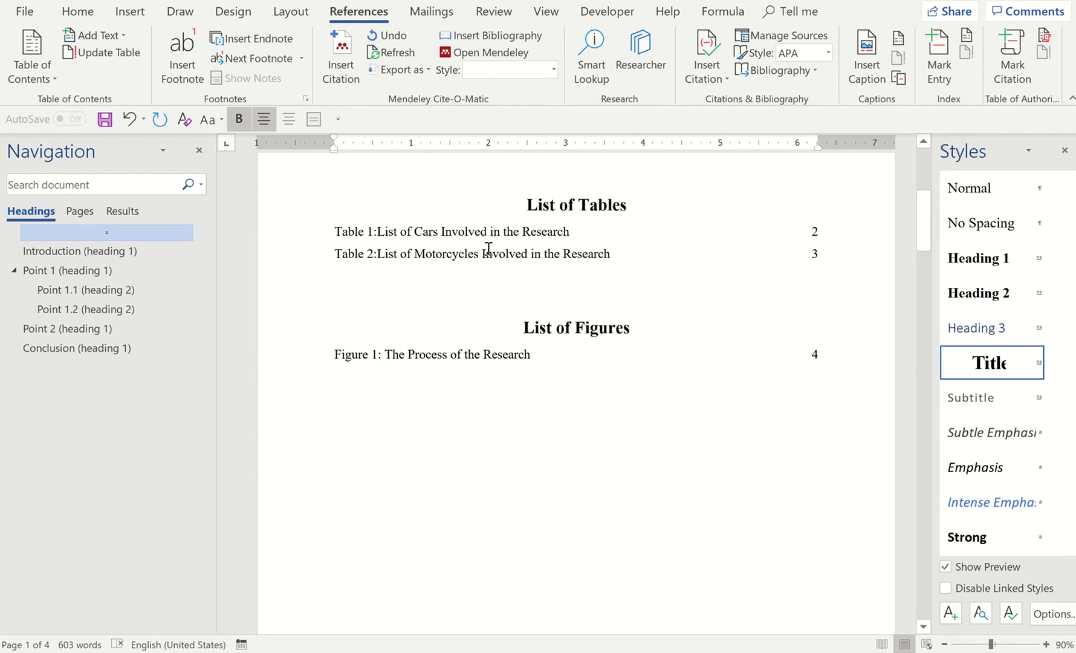
pyautogui.scroll(-10, 786, 291)
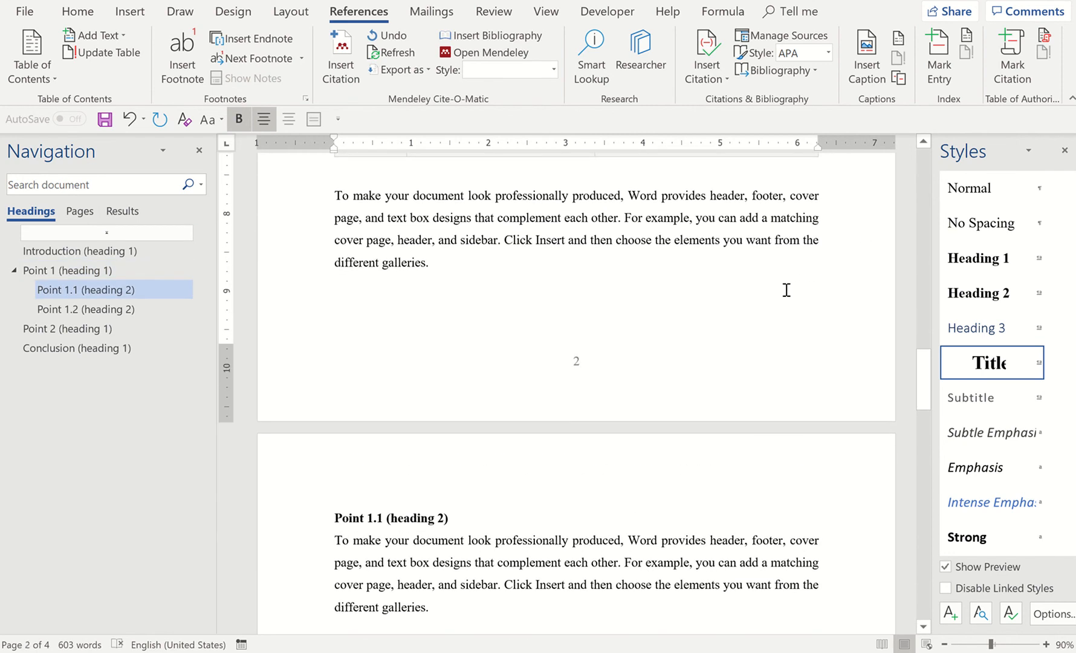
pyautogui.scroll(-5, 786, 290)
pyautogui.scroll(-3, 786, 291)
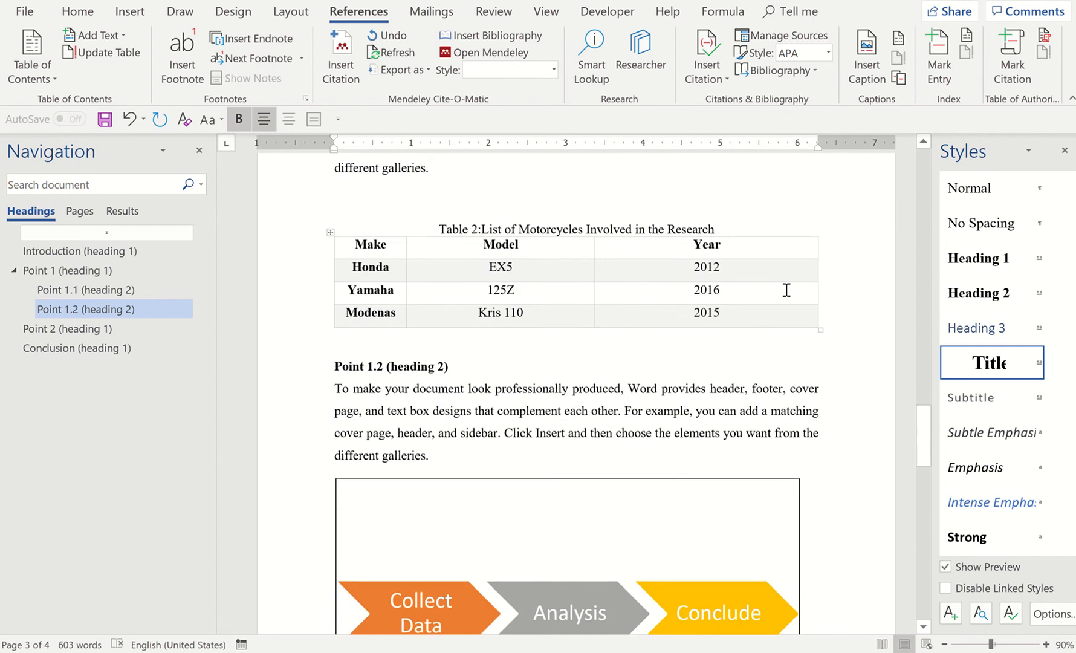
pyautogui.scroll(15, 785, 289)
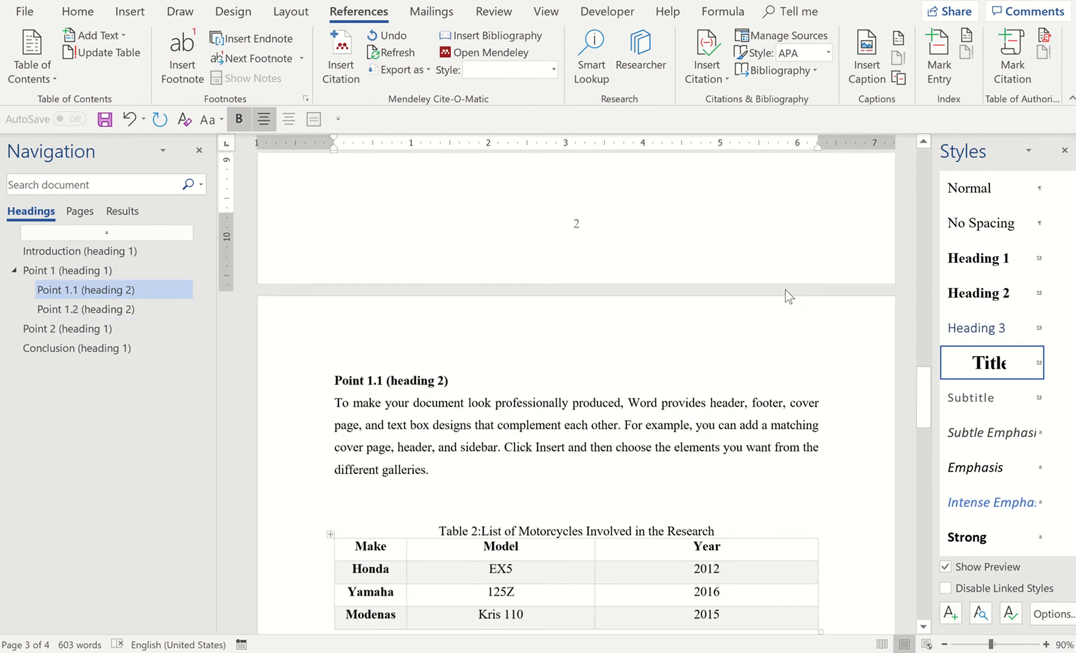
pyautogui.scroll(15, 786, 290)
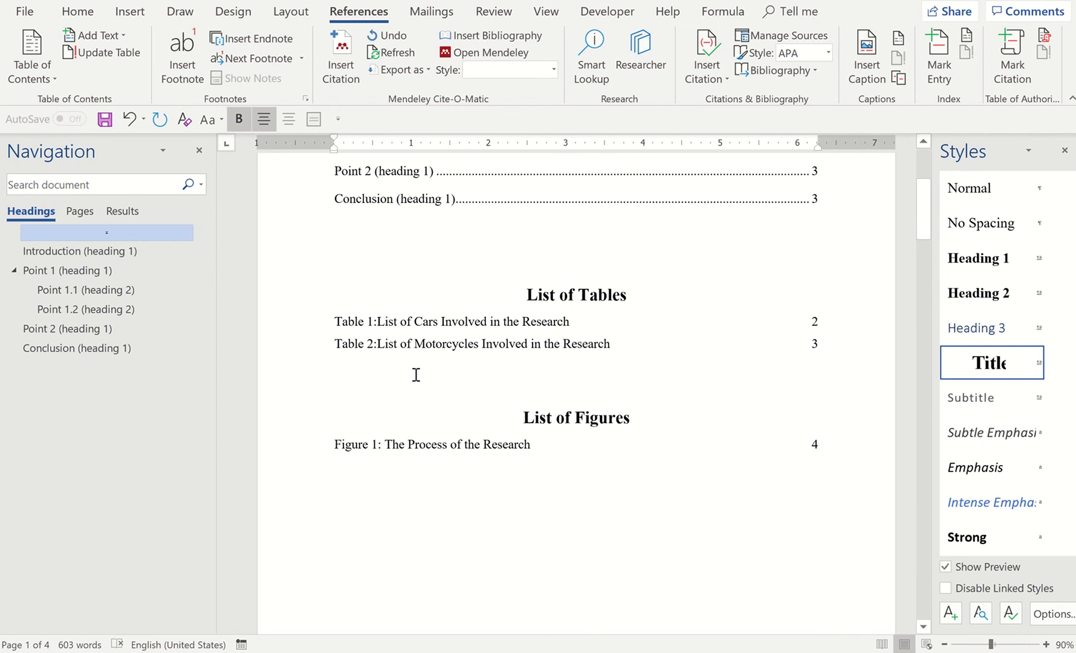
# Update the field of the list of figure captions, choosing to update the entire table
pyautogui.click(465, 447)
pyautogui.rightClick(465, 446)
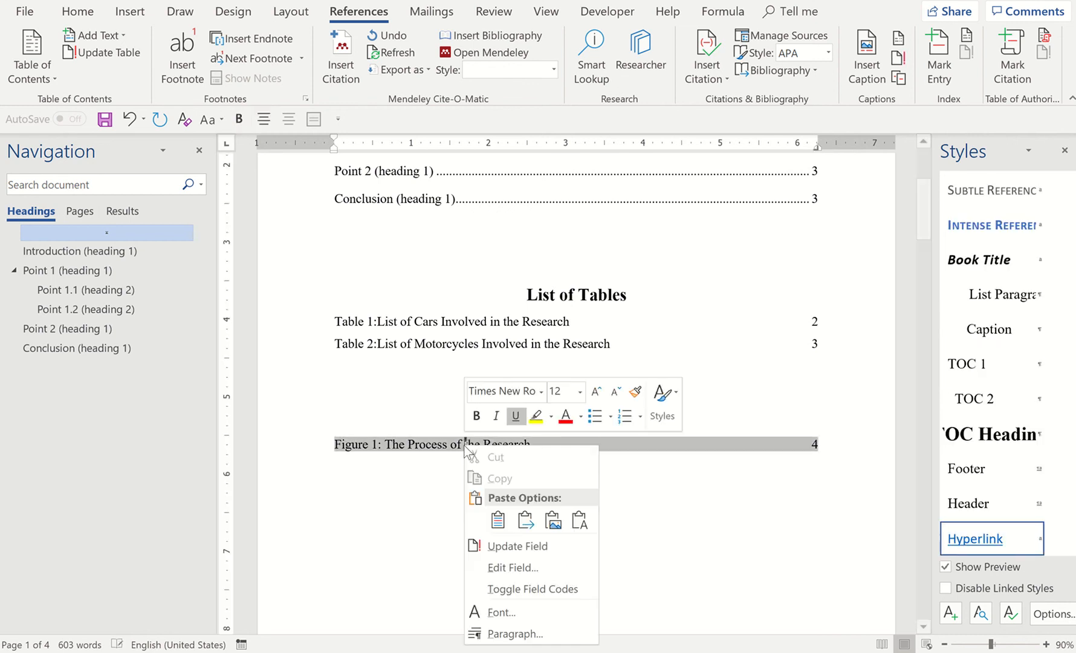
pyautogui.click(509, 543)
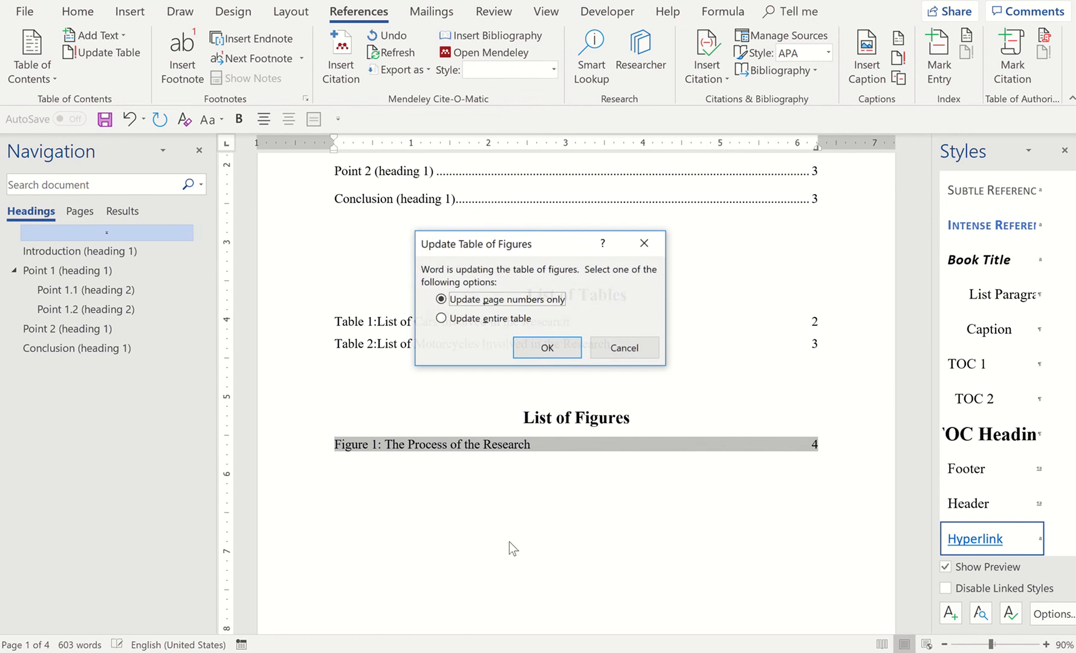
pyautogui.click(470, 319)
pyautogui.click(534, 348)
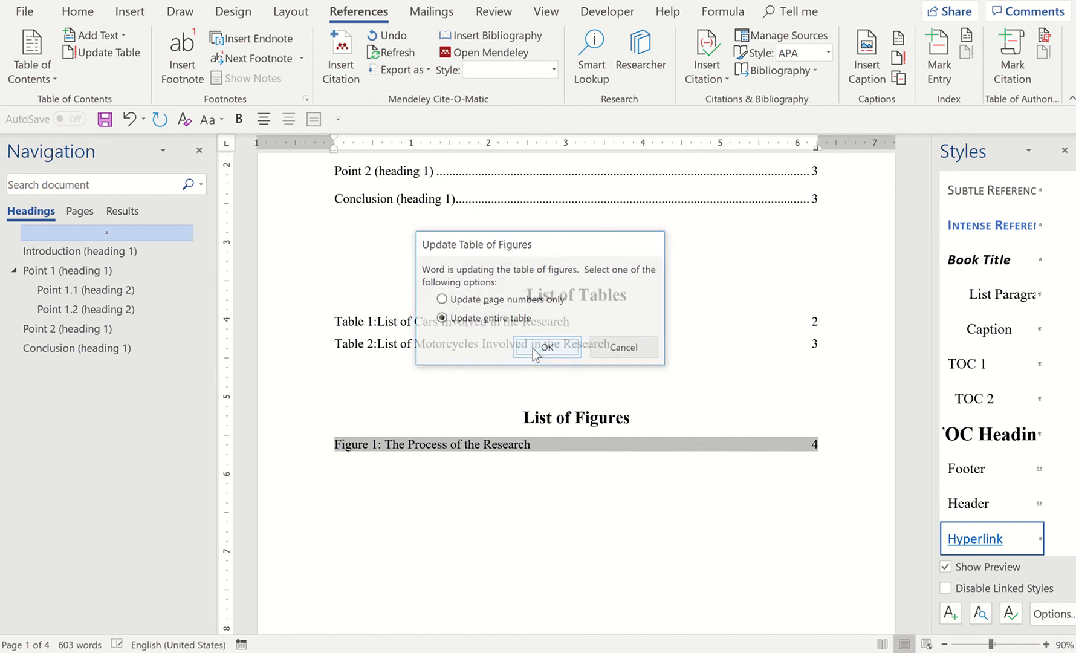
pyautogui.click(810, 467)
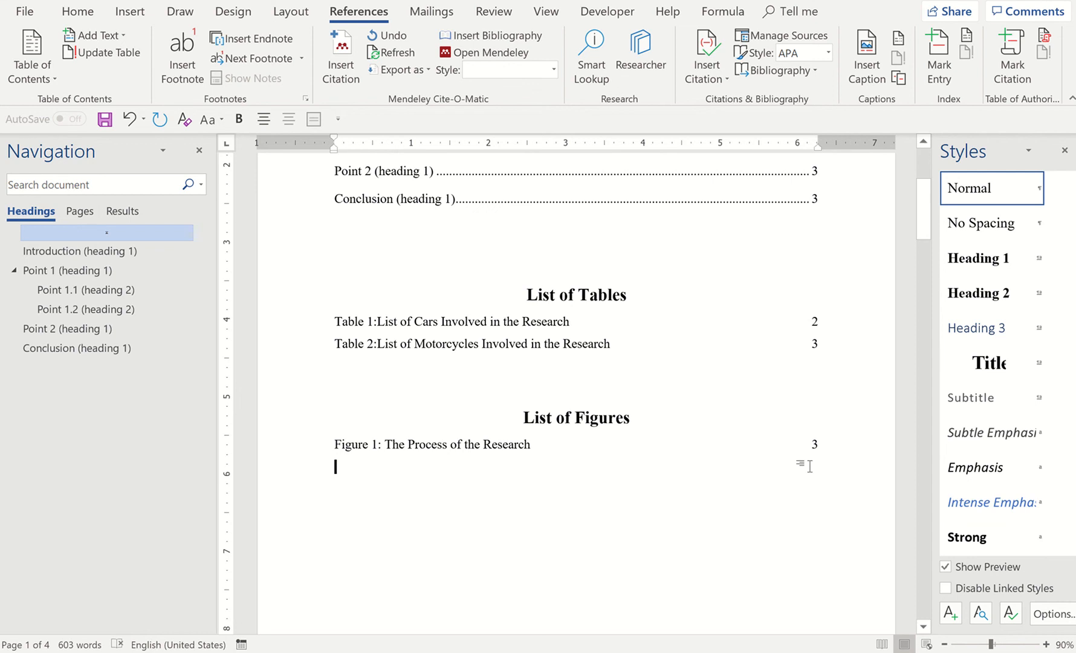
# Review the whole document, from the table of contents and caption lists through to the last page
pyautogui.scroll(1, 810, 467)
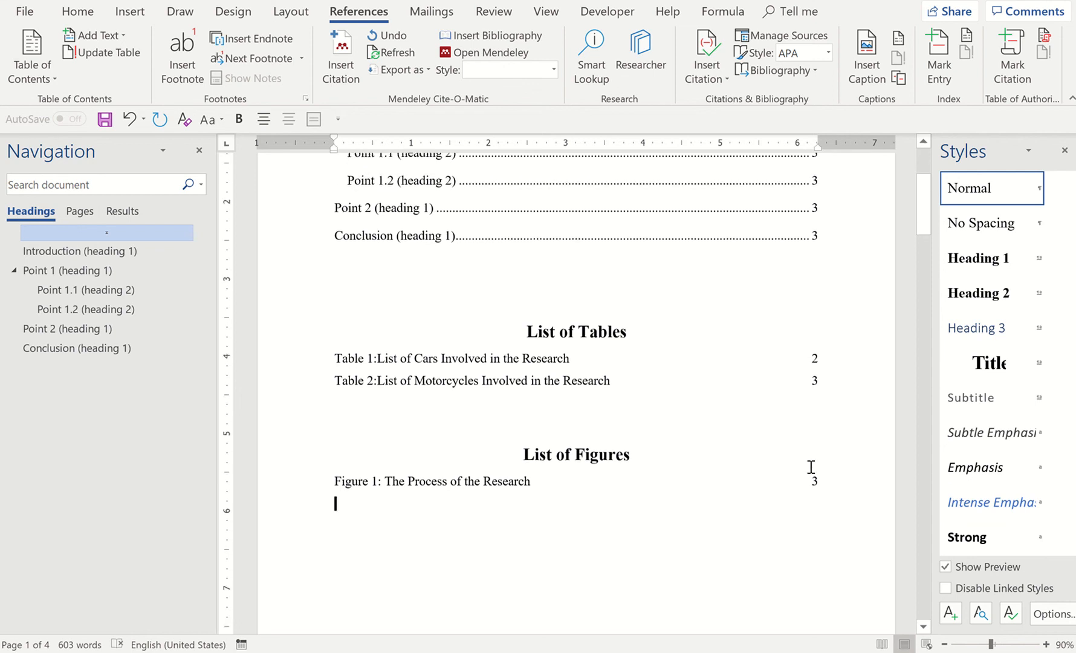
pyautogui.scroll(-10, 810, 467)
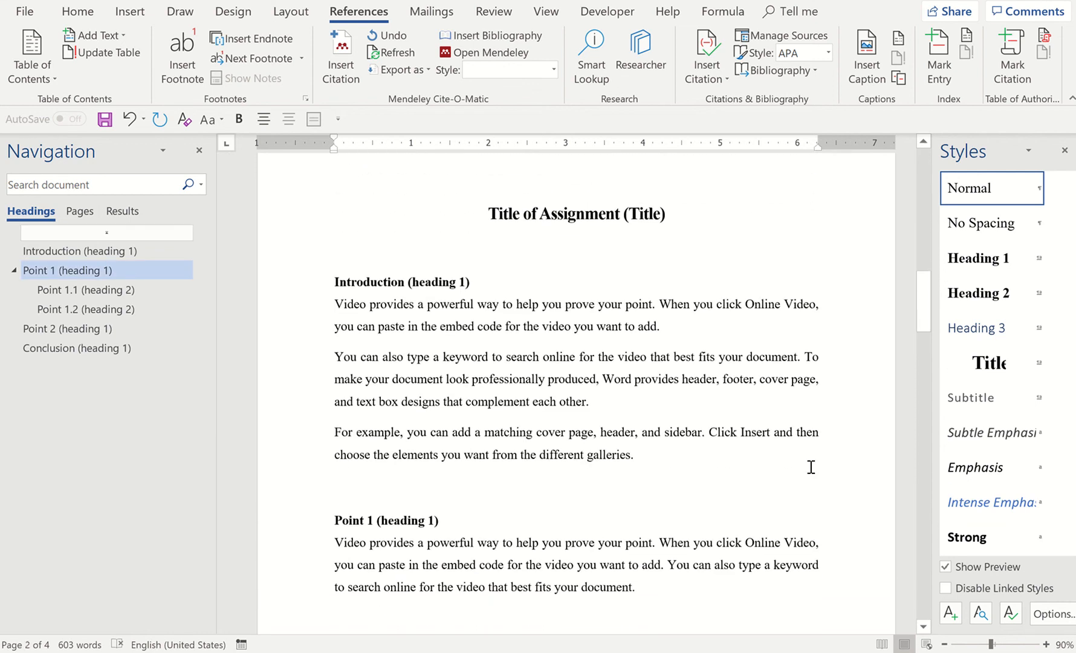
pyautogui.scroll(-15, 811, 467)
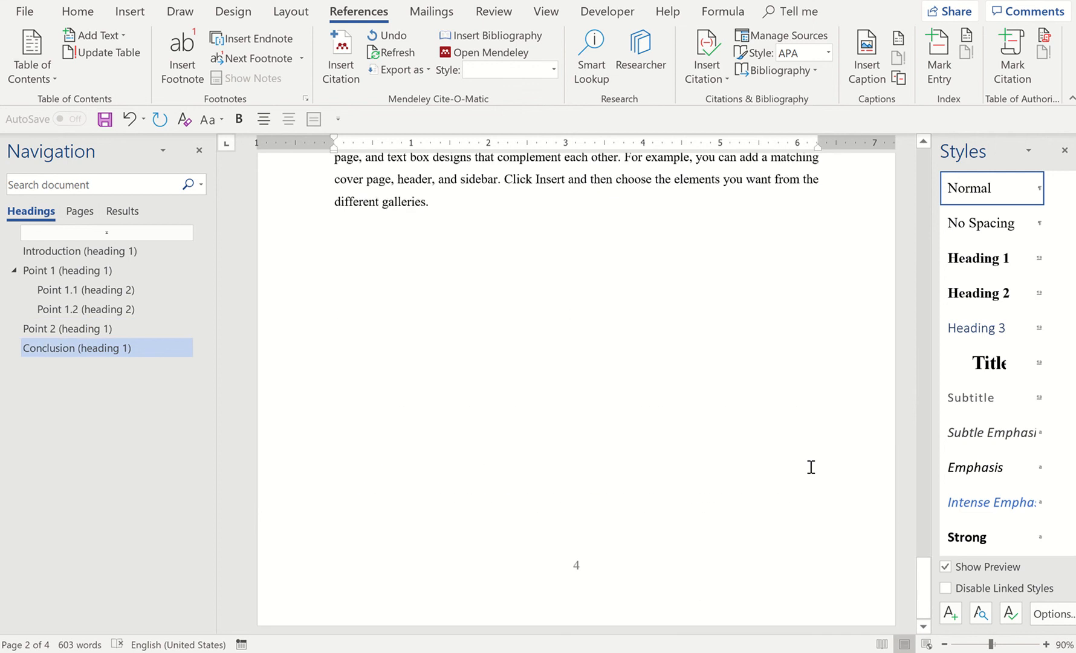
pyautogui.scroll(12, 811, 467)
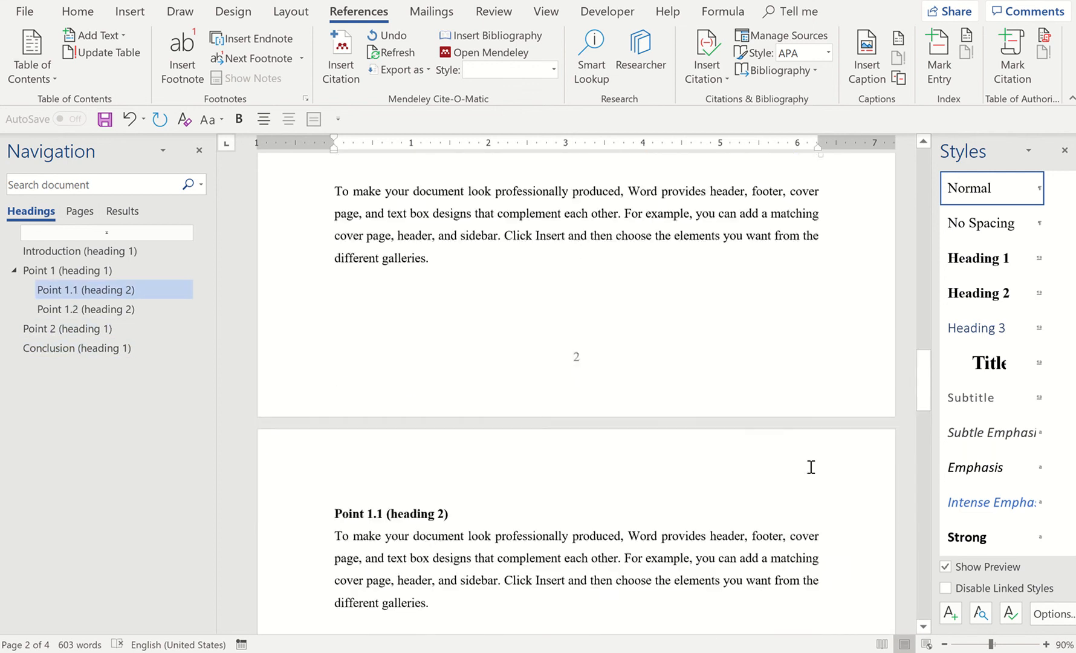
pyautogui.scroll(15, 810, 467)
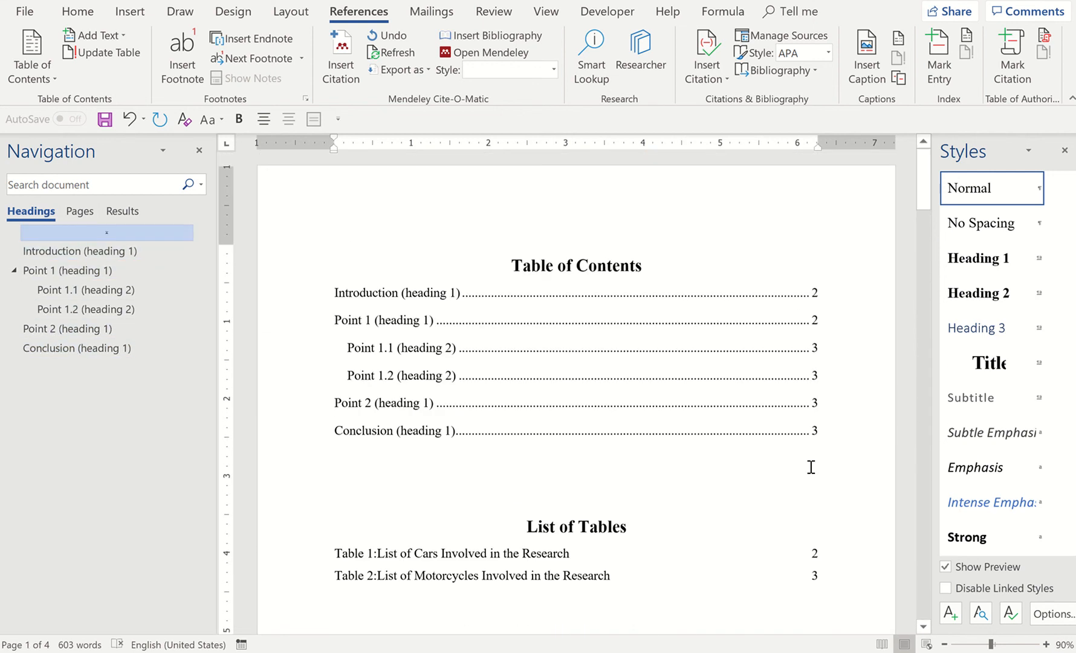
pyautogui.scroll(-3, 811, 467)
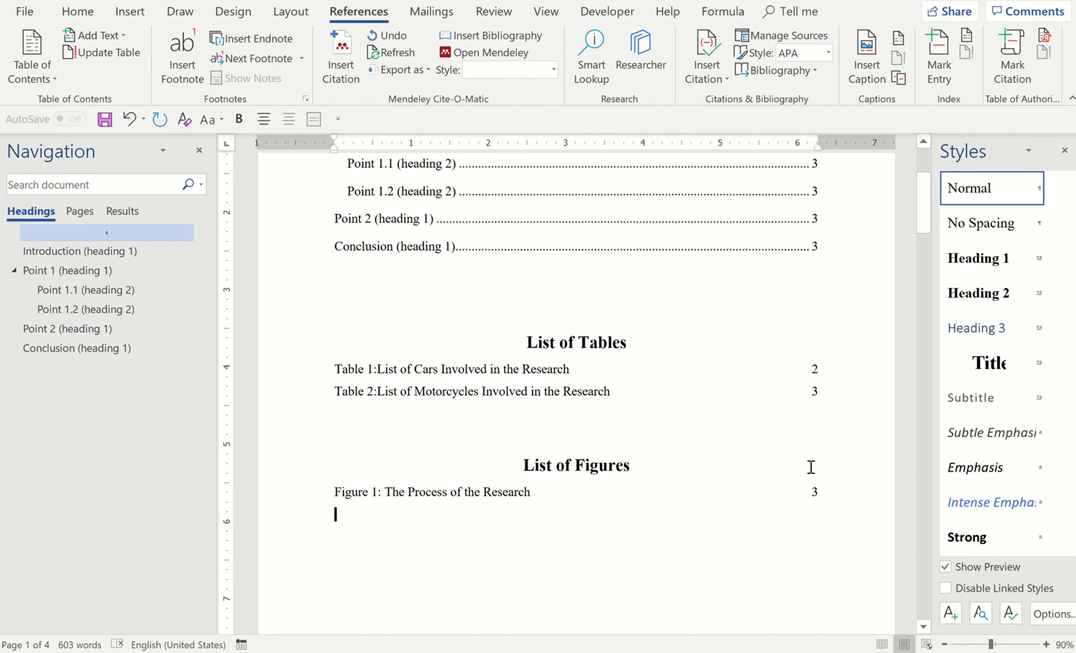